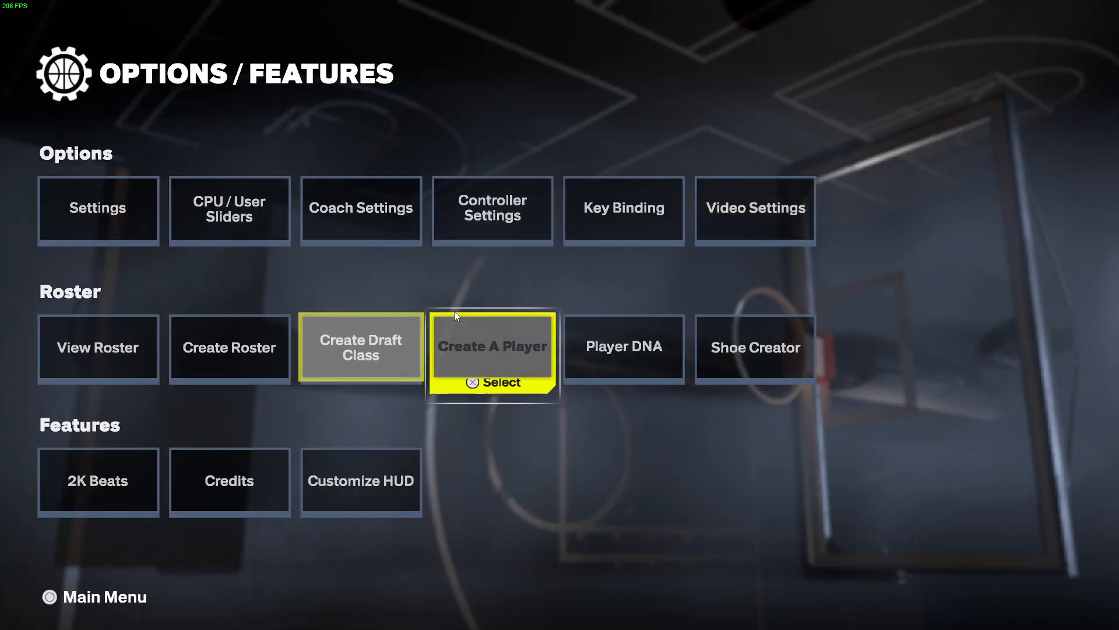
# Step: Glance at the controller settings, then open Video Settings showing 1920x1080 and AMD FSR 2
pyautogui.click(495, 205)
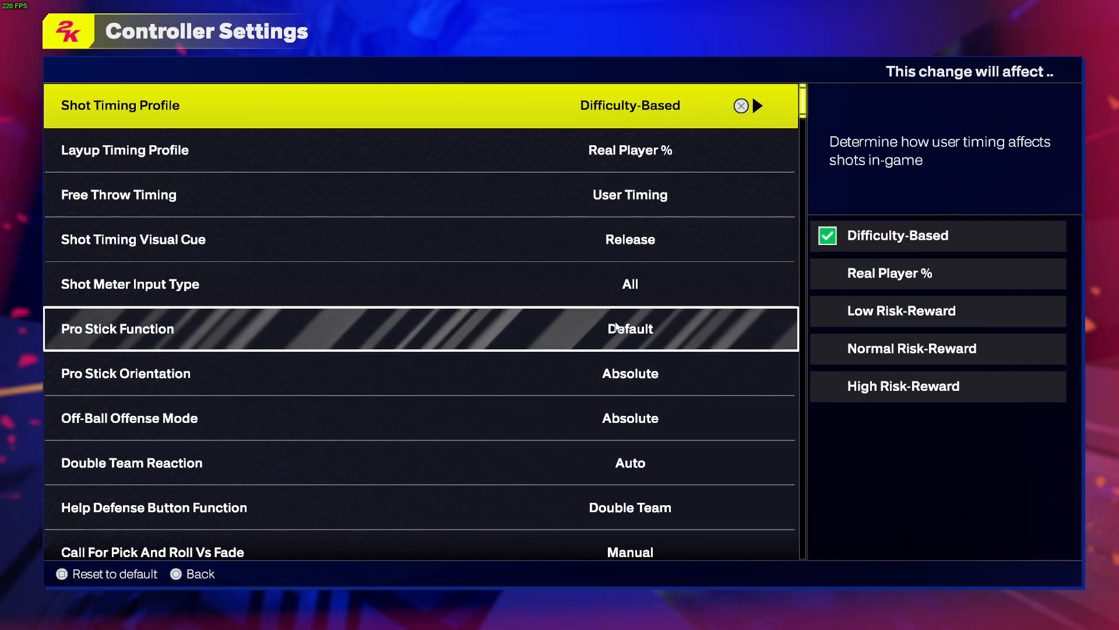
pyautogui.press('Escape')
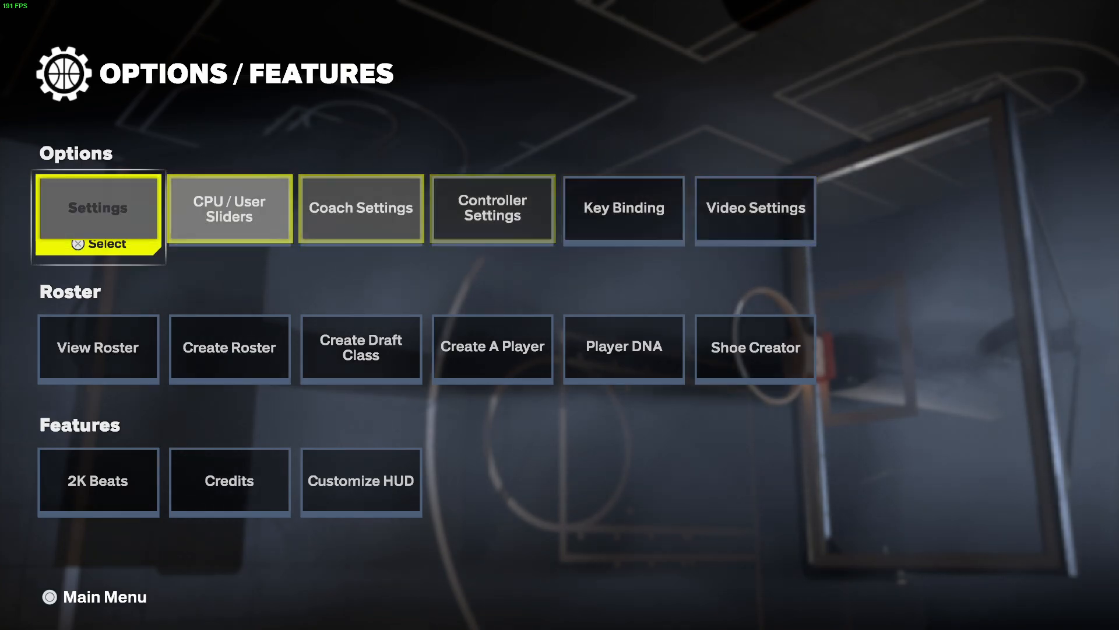
pyautogui.click(754, 229)
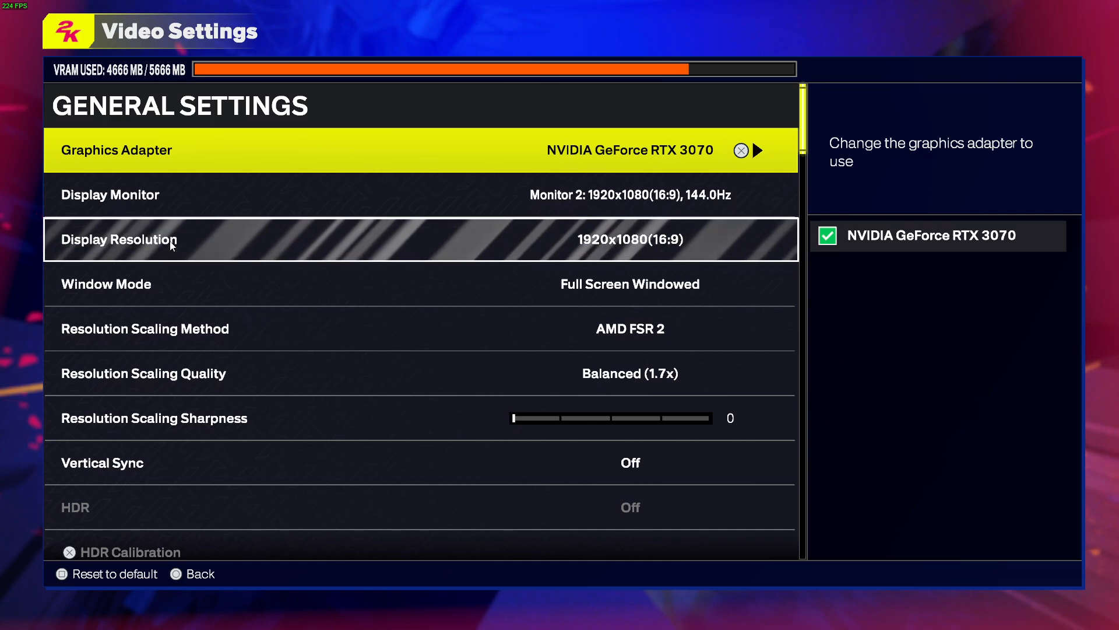
pyautogui.click(90, 295)
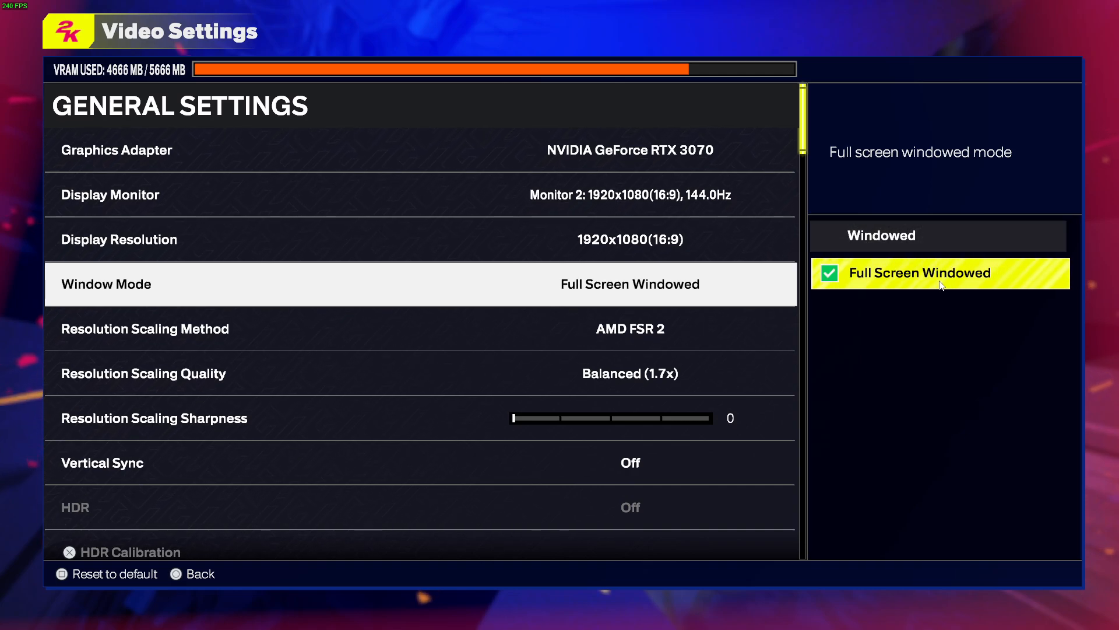
pyautogui.click(291, 343)
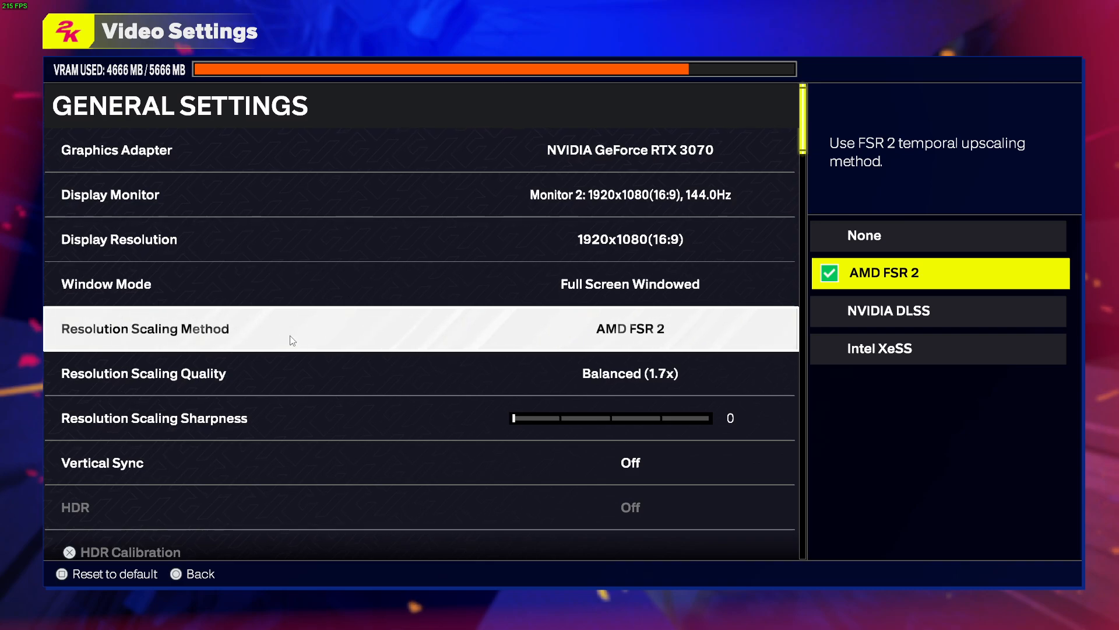
pyautogui.click(881, 317)
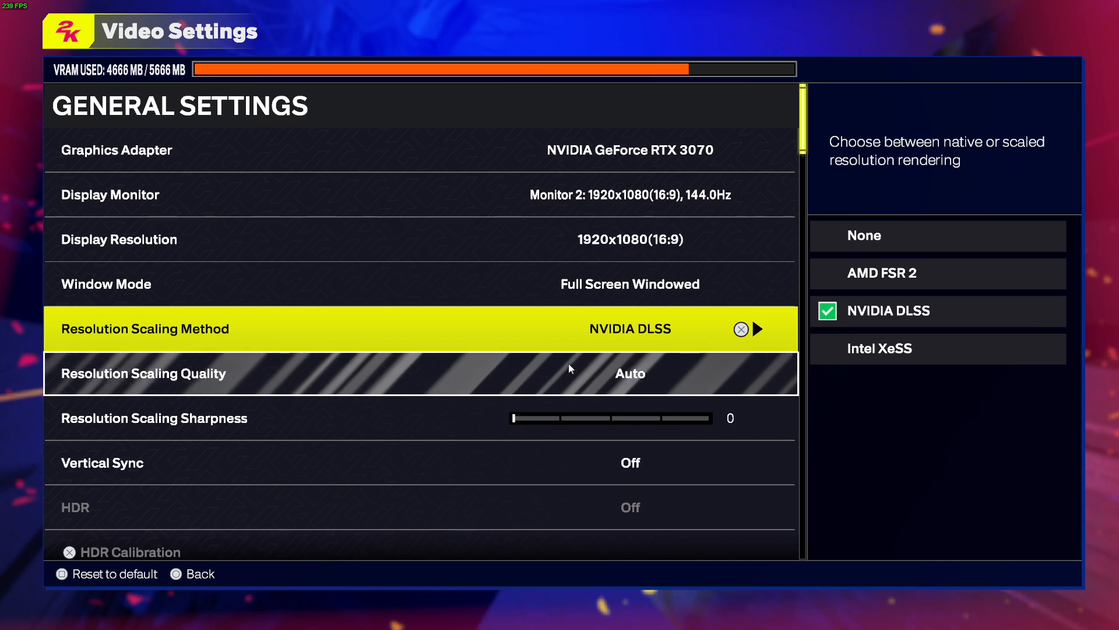
pyautogui.click(629, 376)
pyautogui.click(874, 317)
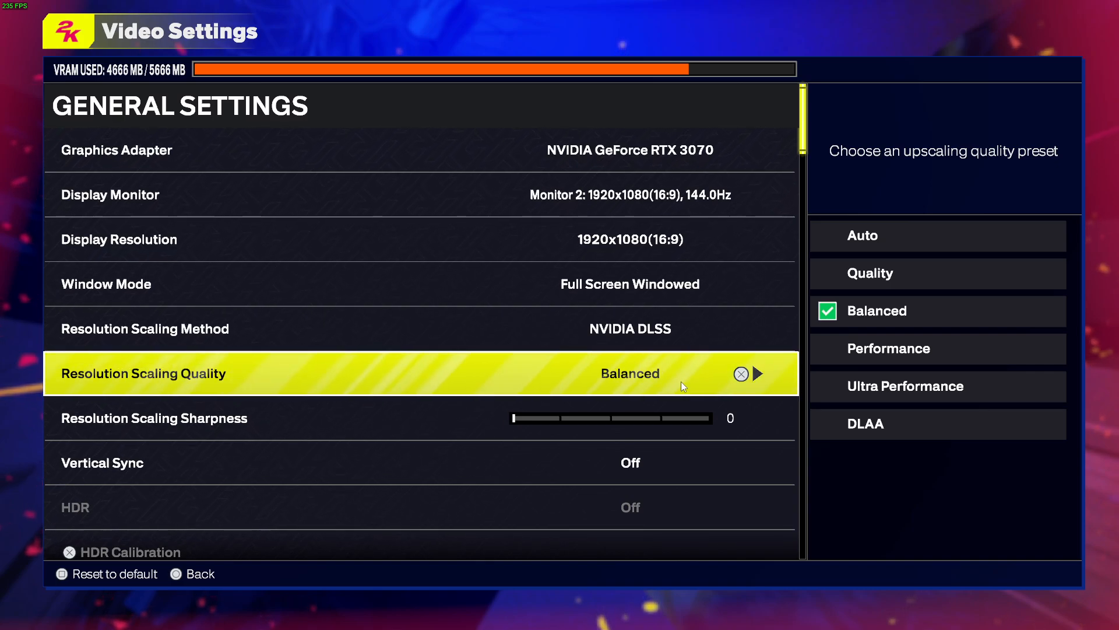
pyautogui.click(724, 341)
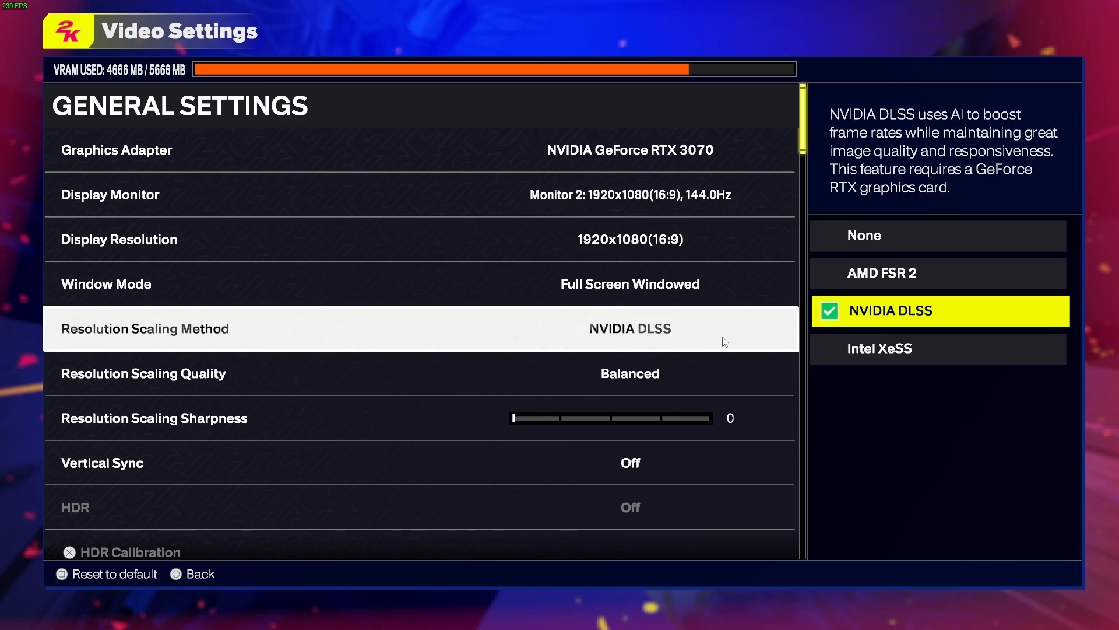
pyautogui.click(883, 276)
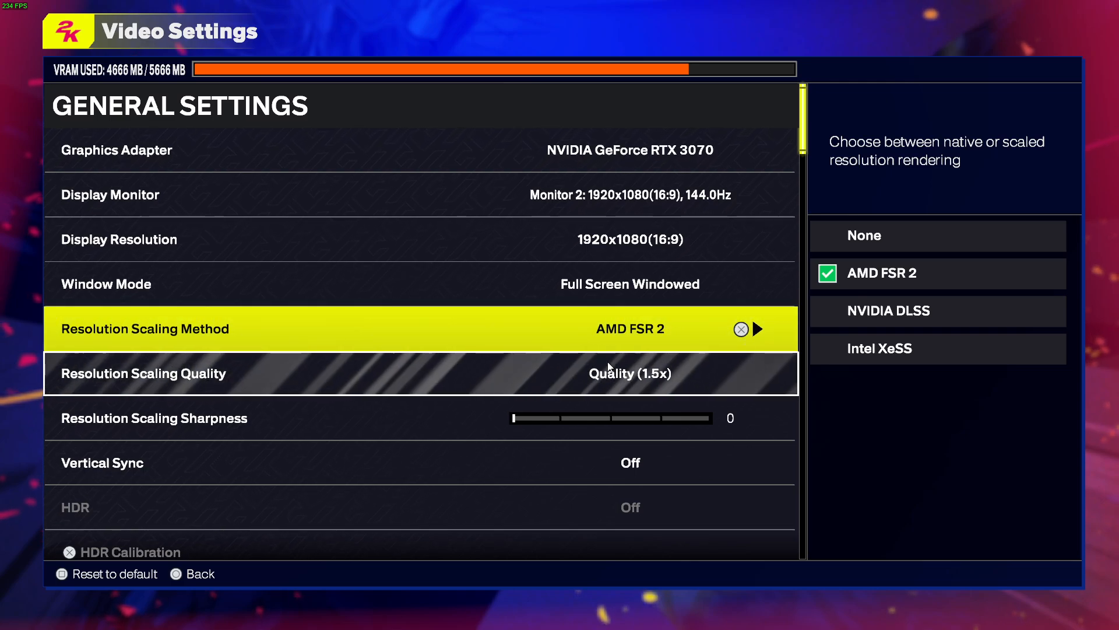
pyautogui.click(579, 373)
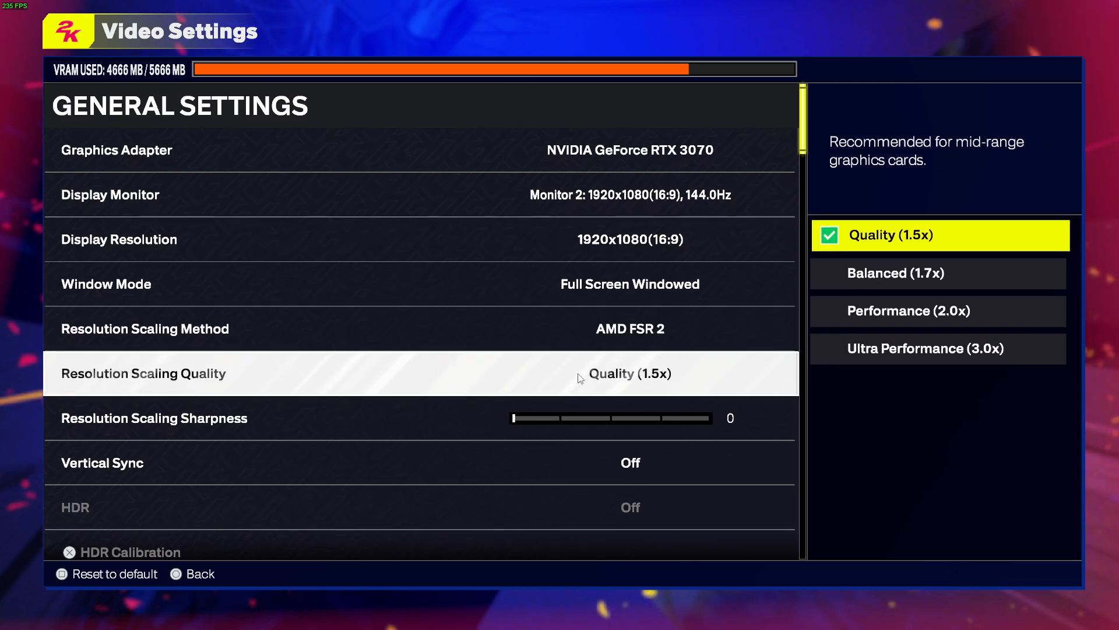
pyautogui.click(857, 277)
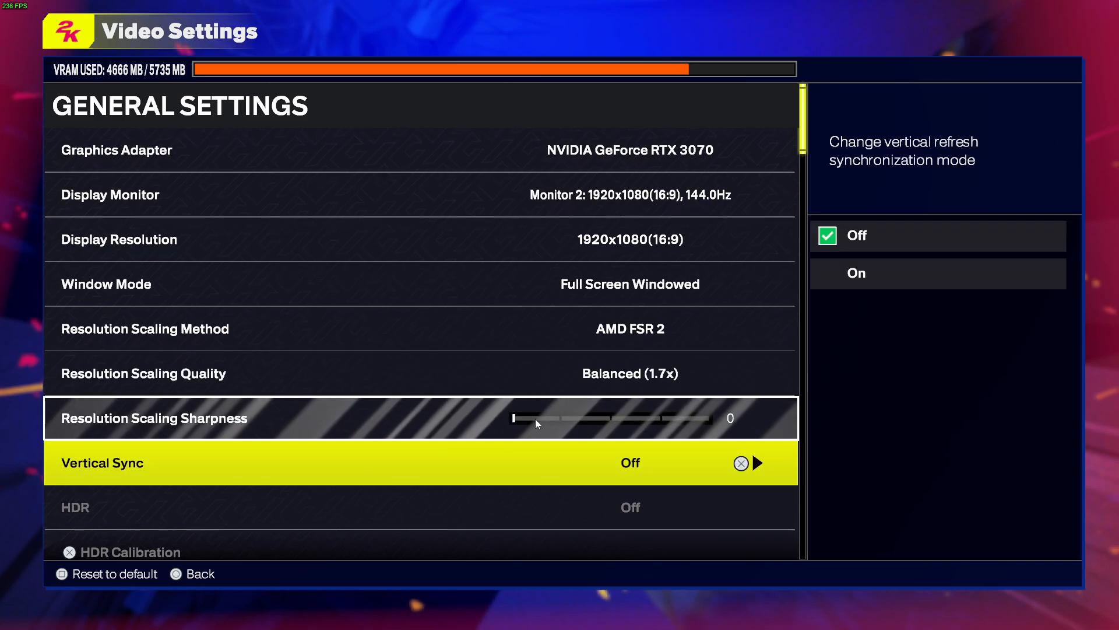
# Step: Preview the lower Texture Detail Level options, then go to Advanced Quality Settings
pyautogui.scroll(-1, 535, 418)
pyautogui.scroll(-3, 206, 400)
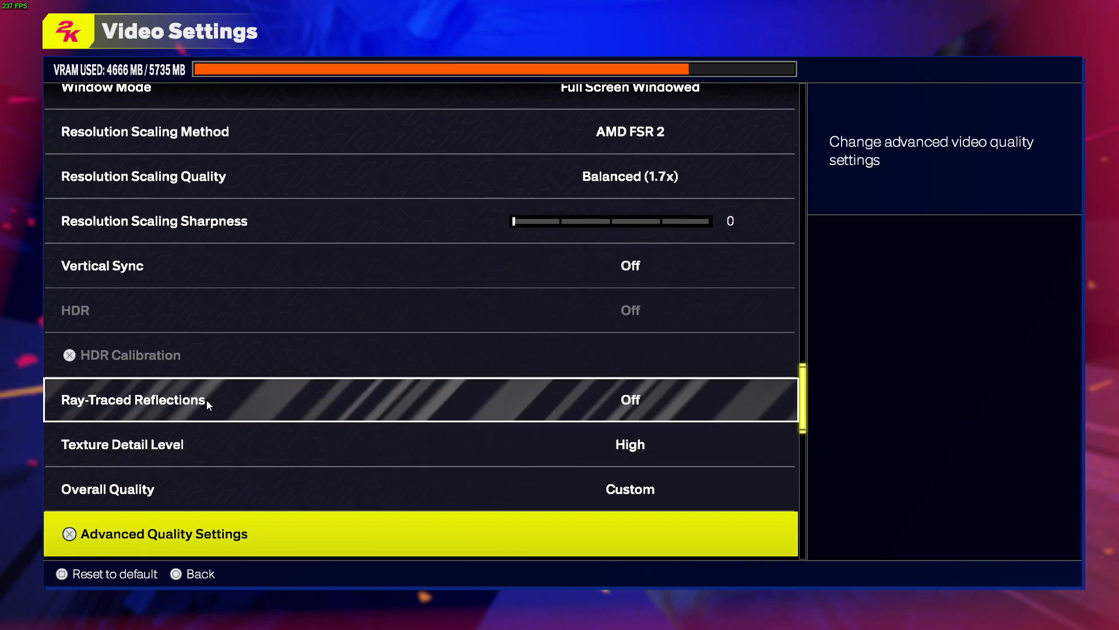
pyautogui.scroll(-2, 362, 377)
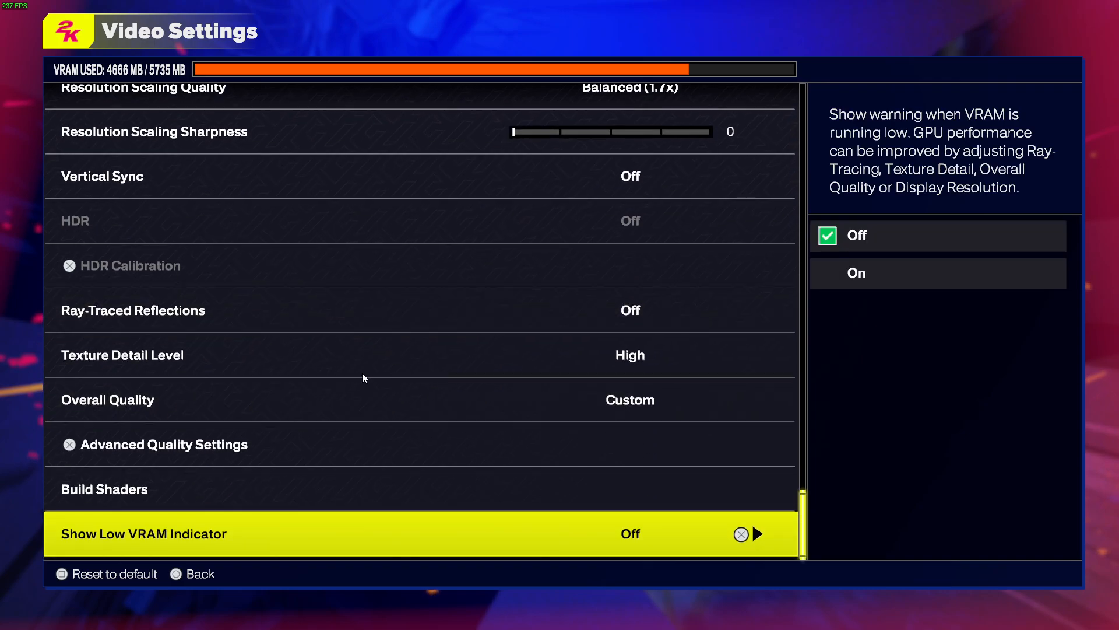
pyautogui.click(651, 366)
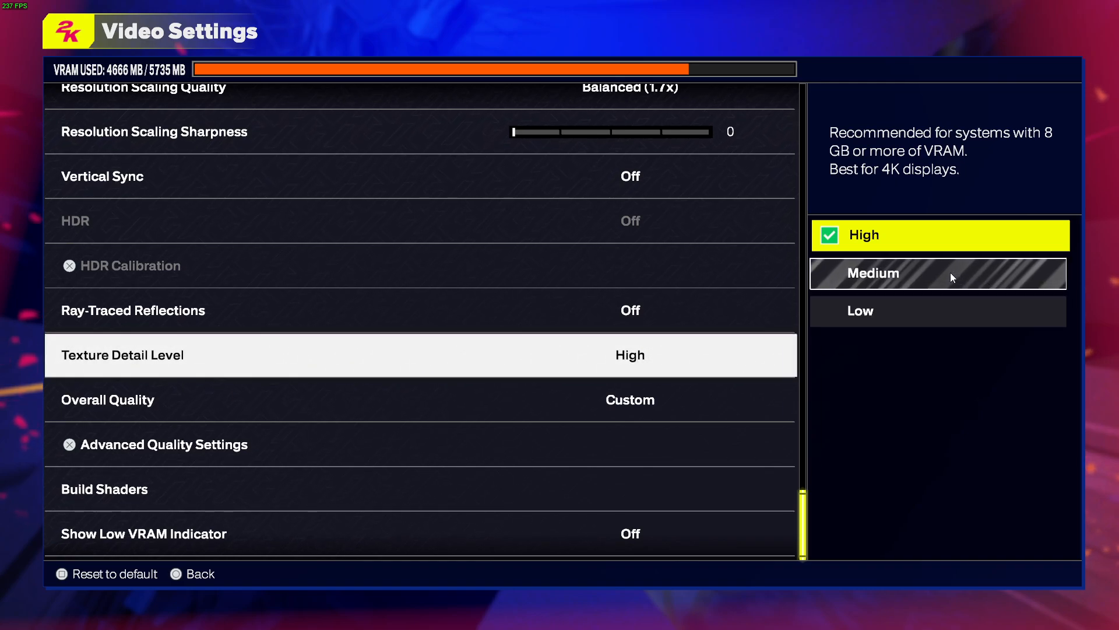
pyautogui.press('Down')
pyautogui.press('Down')
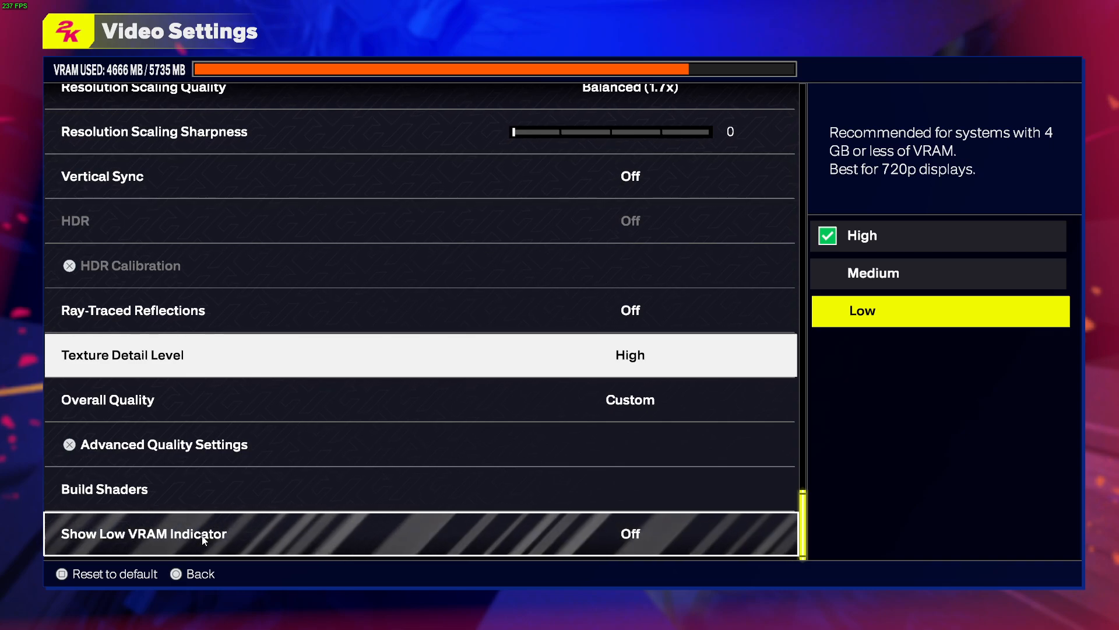
pyautogui.click(120, 449)
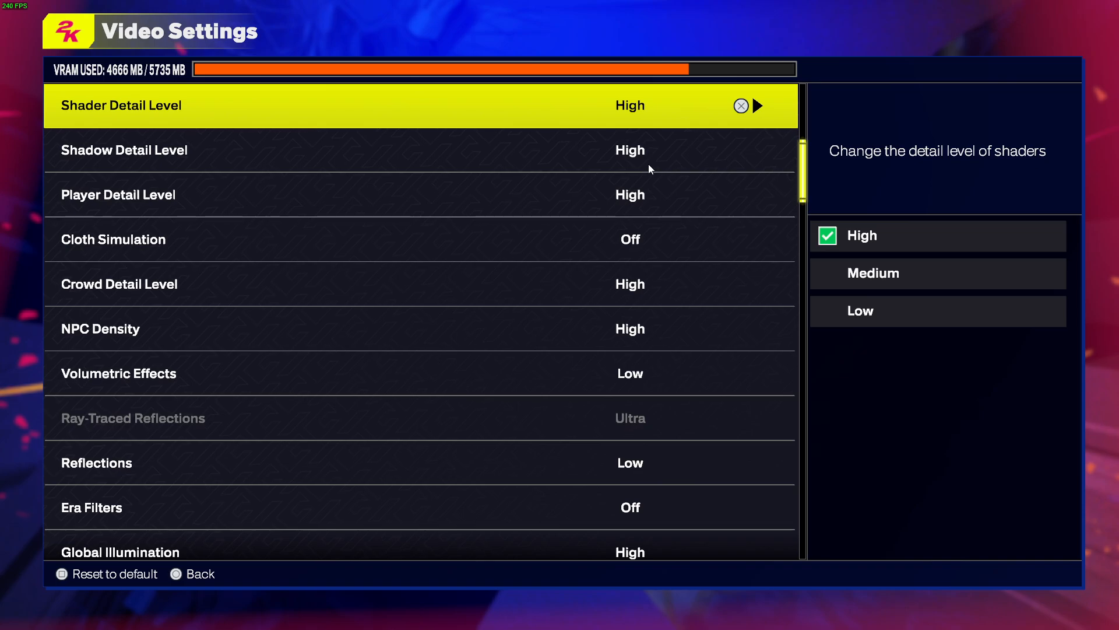
pyautogui.press('Down')
pyautogui.press('Down')
pyautogui.press('Down')
pyautogui.press('Down')
pyautogui.press('Down')
pyautogui.press('Down')
pyautogui.press('Down')
pyautogui.press('Down')
pyautogui.press('Down')
pyautogui.press('Down')
pyautogui.press('Down')
pyautogui.press('Down')
pyautogui.press('Down')
pyautogui.press('Down')
pyautogui.press('Down')
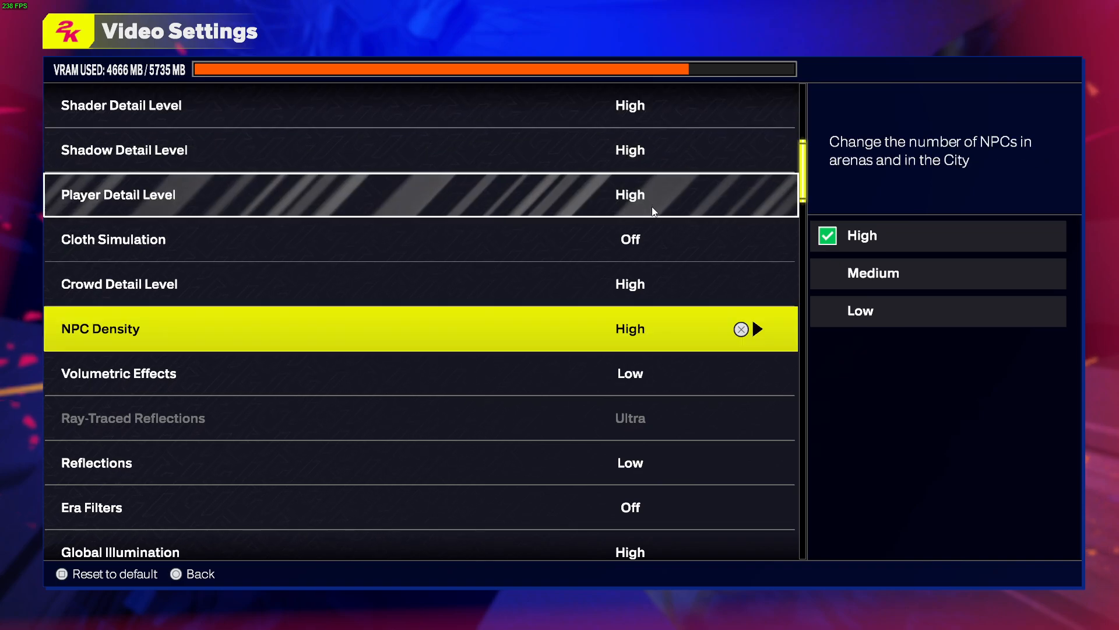
pyautogui.press('Up')
pyautogui.press('Up')
pyautogui.press('Up')
pyautogui.press('Up')
pyautogui.press('Up')
pyautogui.press('Up')
pyautogui.press('Up')
pyautogui.press('Up')
pyautogui.press('Up')
pyautogui.press('Up')
pyautogui.press('Up')
pyautogui.press('Up')
pyautogui.press('Up')
pyautogui.press('Up')
pyautogui.press('Up')
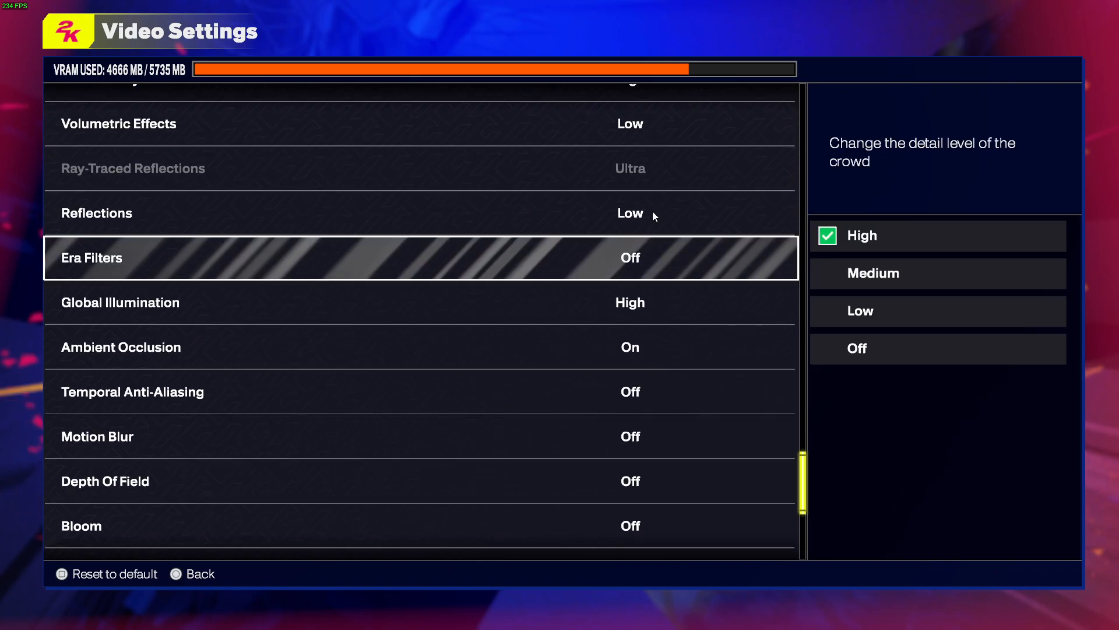
pyautogui.press('Down')
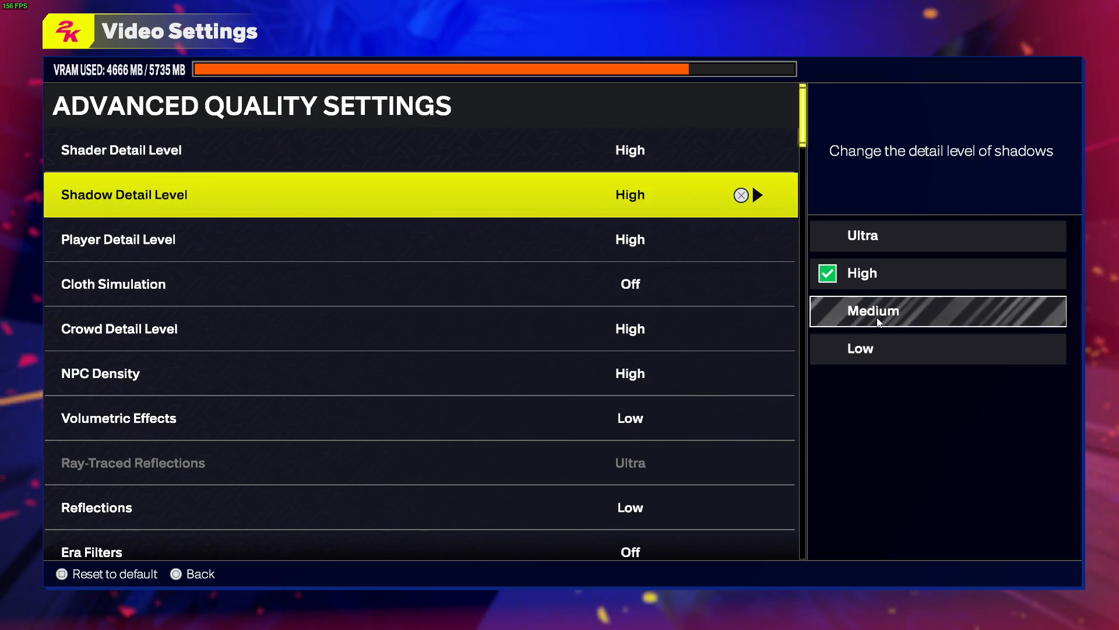
pyautogui.click(681, 257)
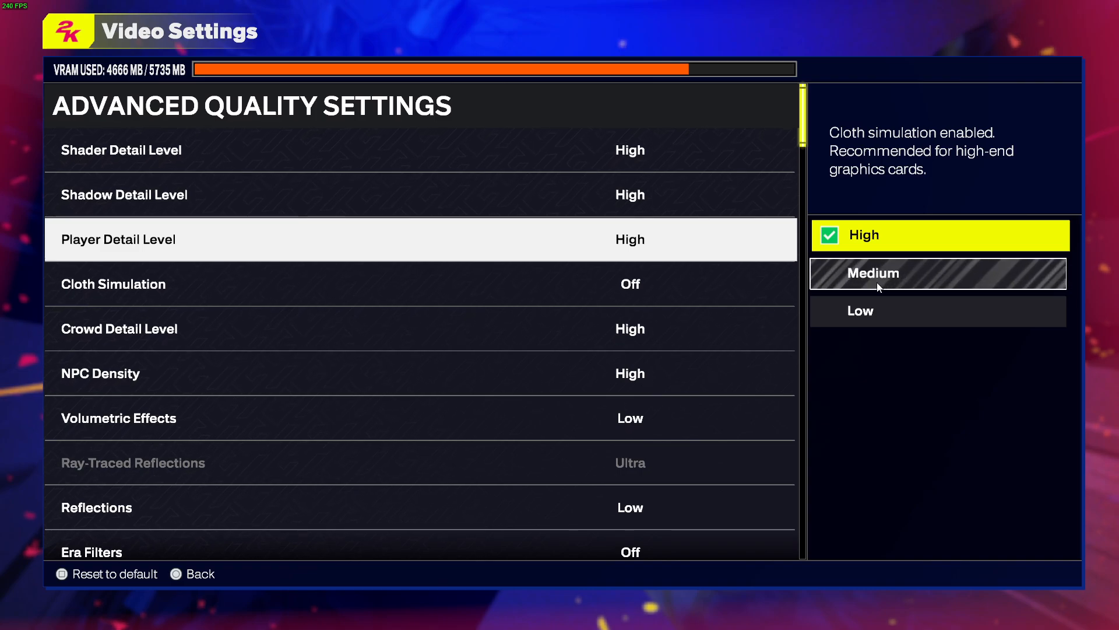
pyautogui.click(106, 289)
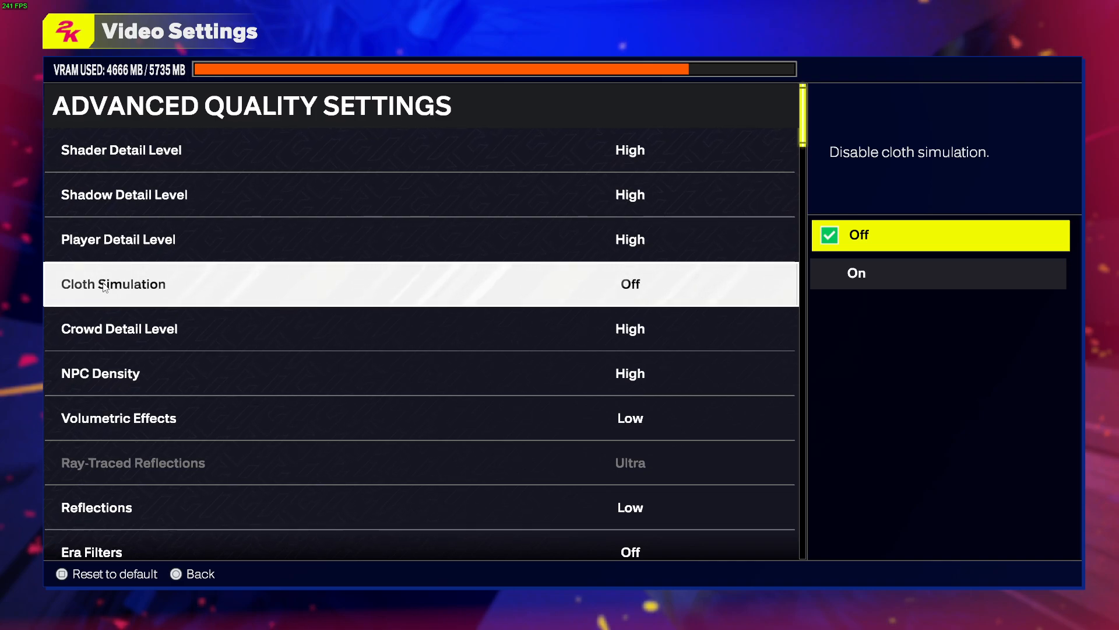
pyautogui.click(206, 340)
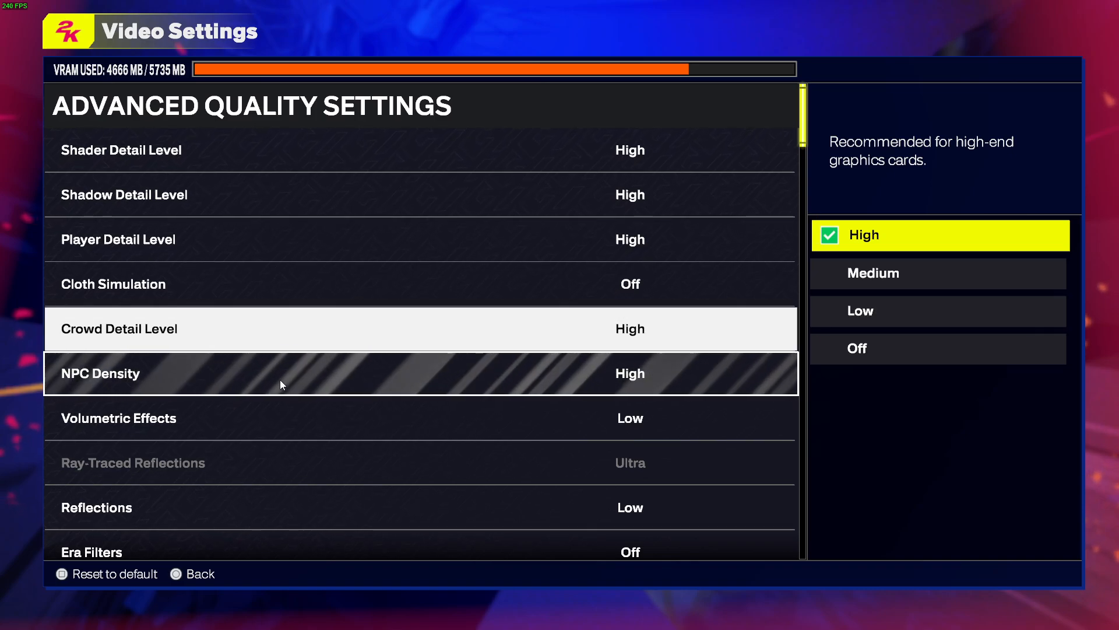
# Step: Browse the crowd detail, volumetric effects, NPC density, reflections and Era Filters options
pyautogui.press('Down')
pyautogui.press('Down')
pyautogui.click(122, 431)
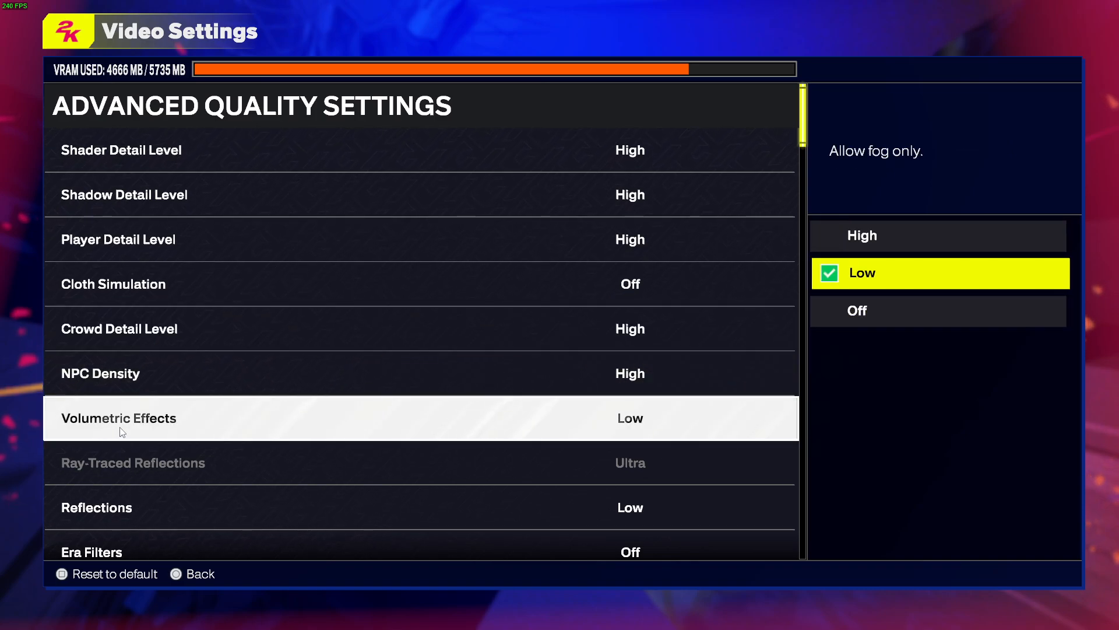
pyautogui.click(114, 375)
pyautogui.click(150, 430)
pyautogui.press('Down')
pyautogui.click(246, 504)
pyautogui.press('Down')
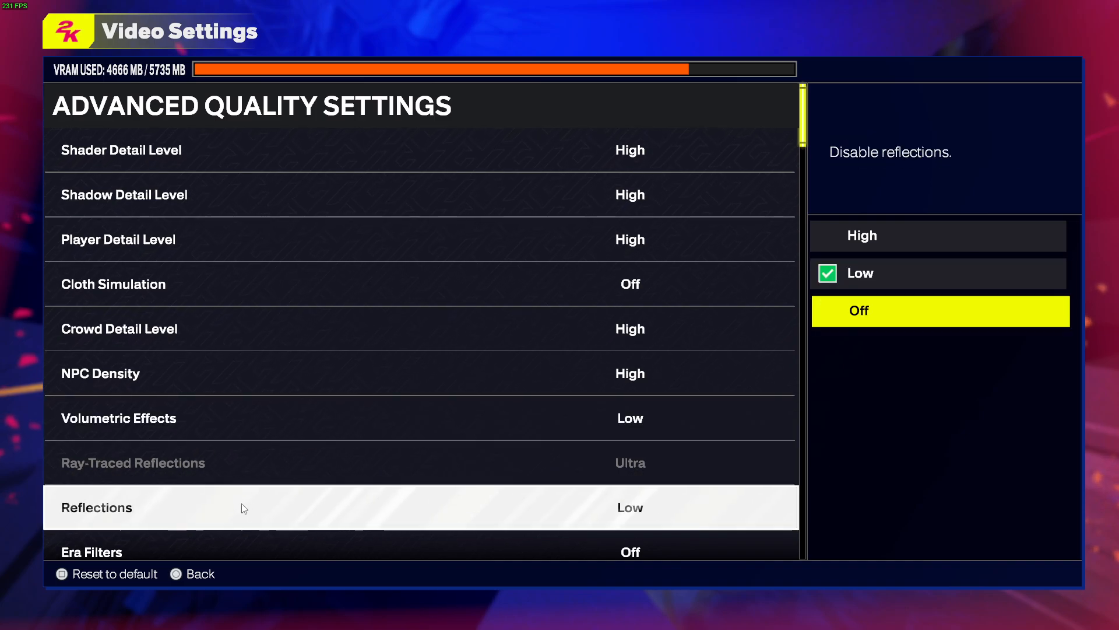
pyautogui.click(318, 551)
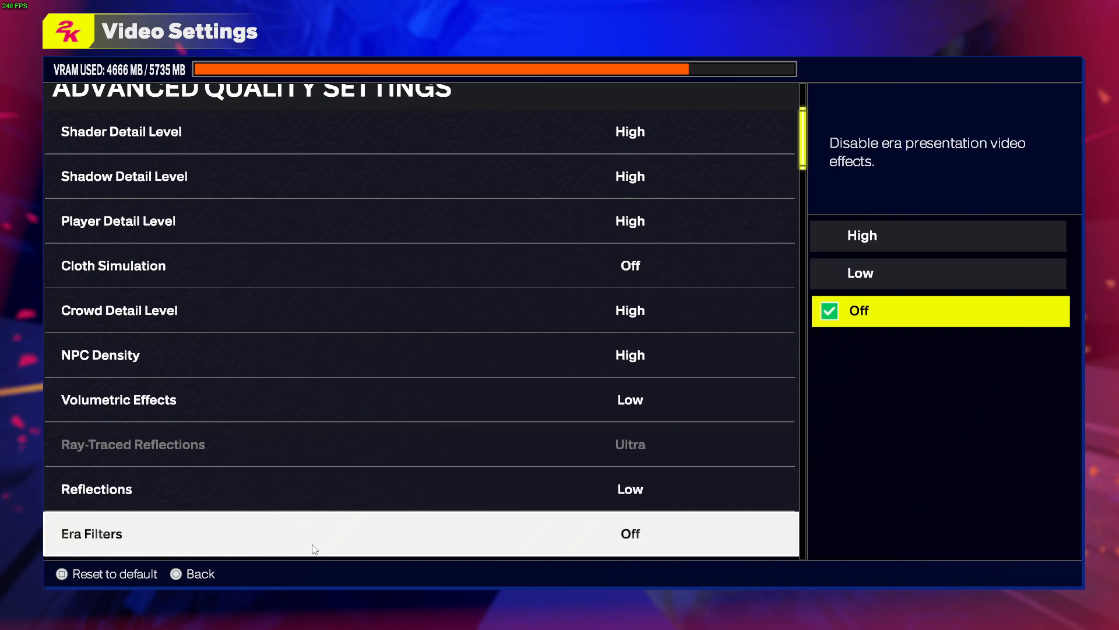
pyautogui.press('Up')
pyautogui.press('Up')
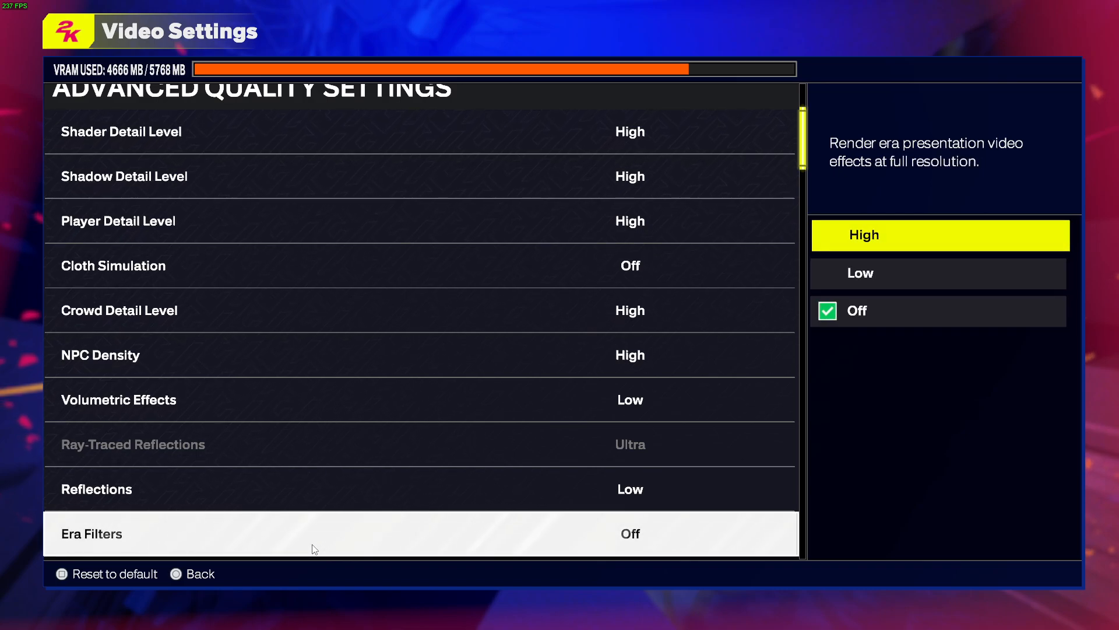
pyautogui.press('Up')
pyautogui.press('Up')
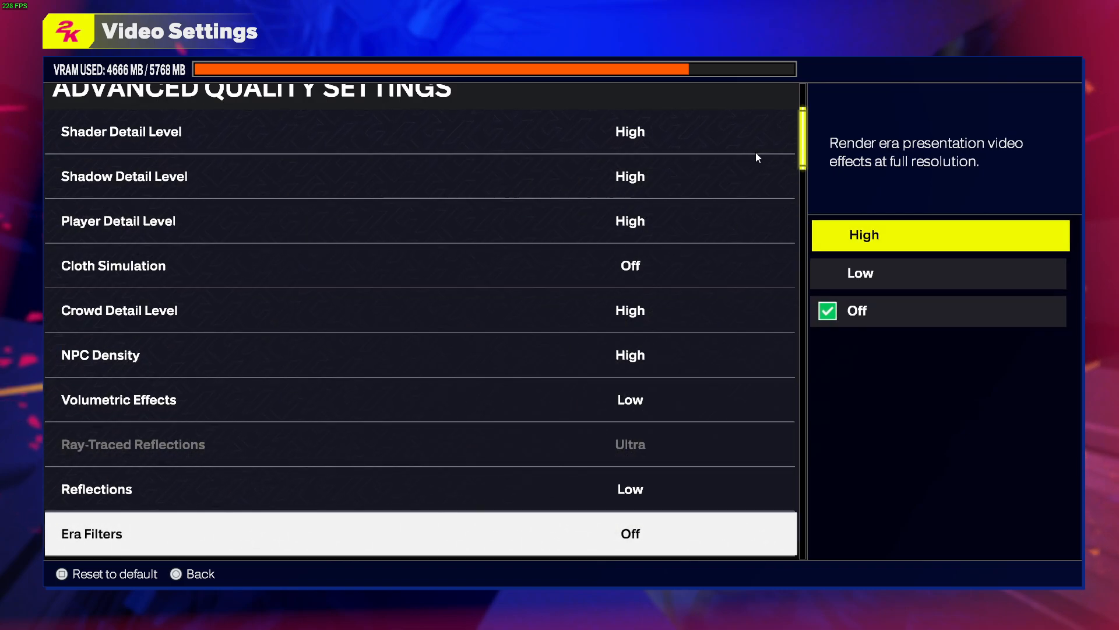
# Step: Review the Ambient Occlusion, TAA, Motion Blur, Depth Of Field, Bloom and anisotropy choices unchanged
pyautogui.moveTo(806, 153); pyautogui.dragTo(804, 551)
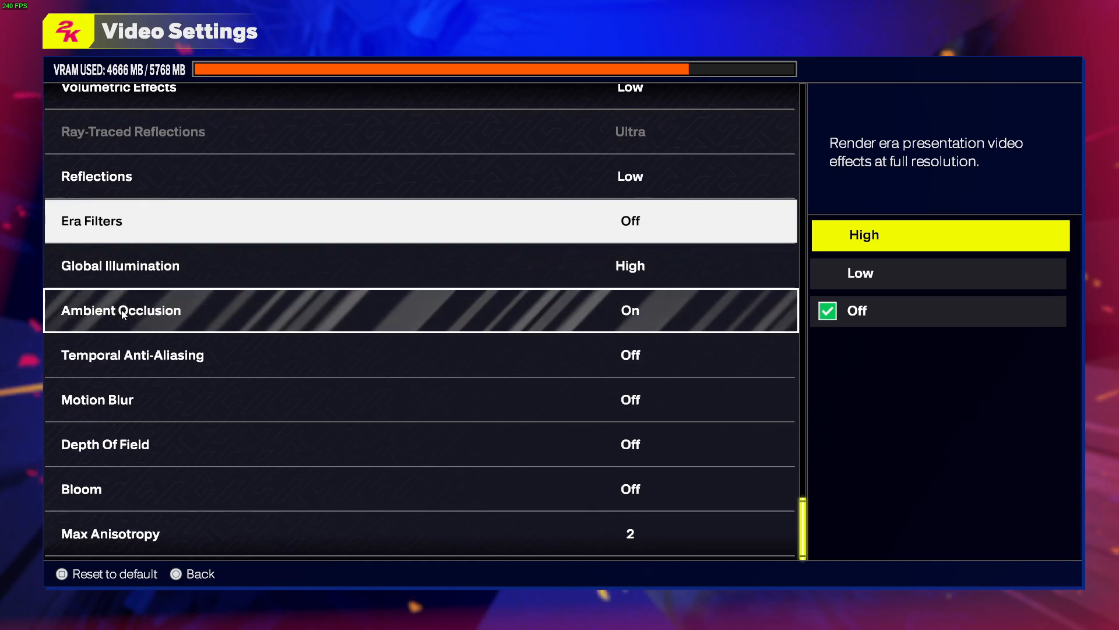
pyautogui.click(343, 321)
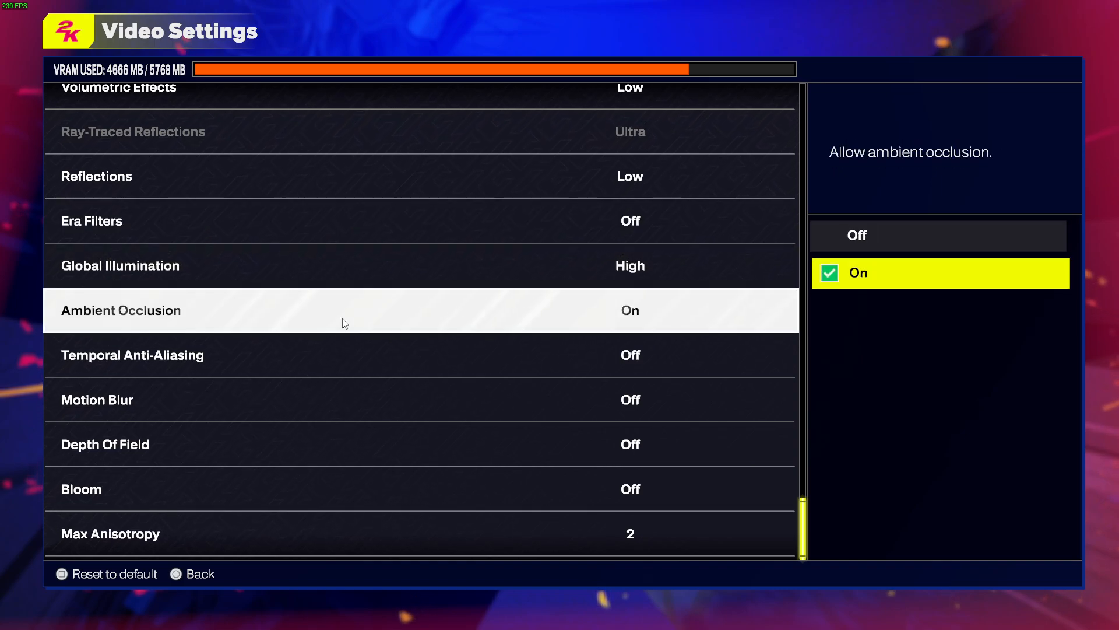
pyautogui.click(222, 357)
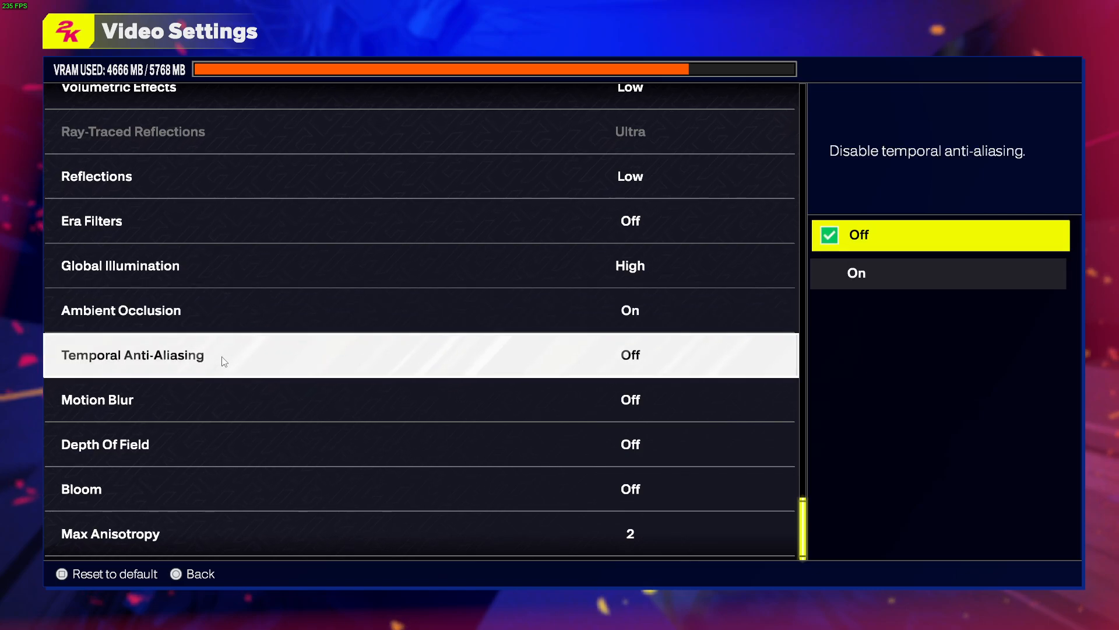
pyautogui.click(136, 405)
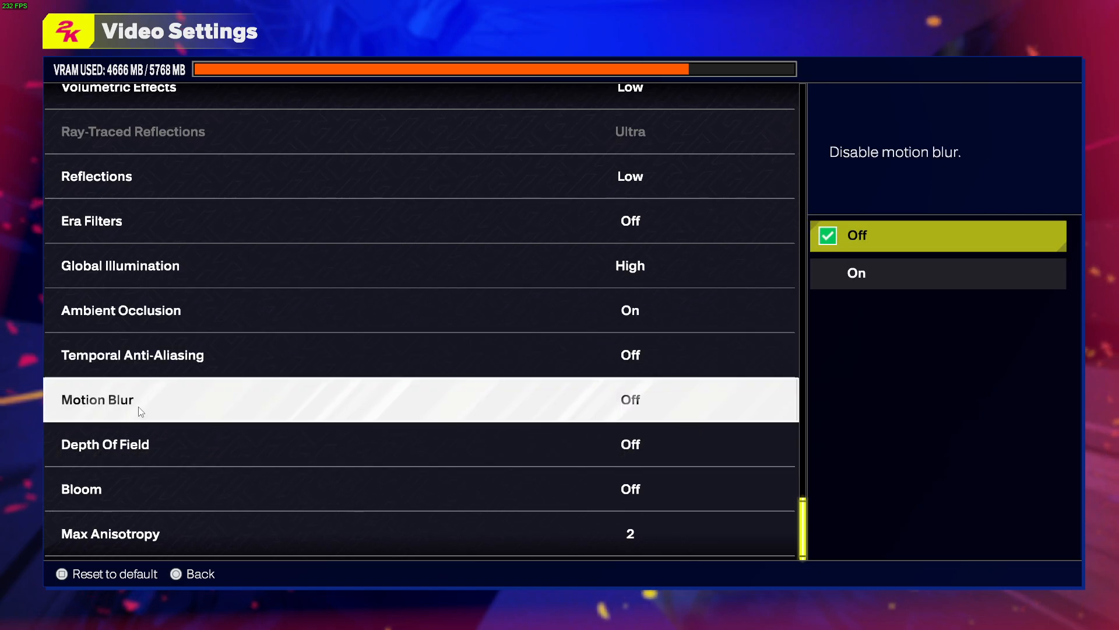
pyautogui.click(133, 446)
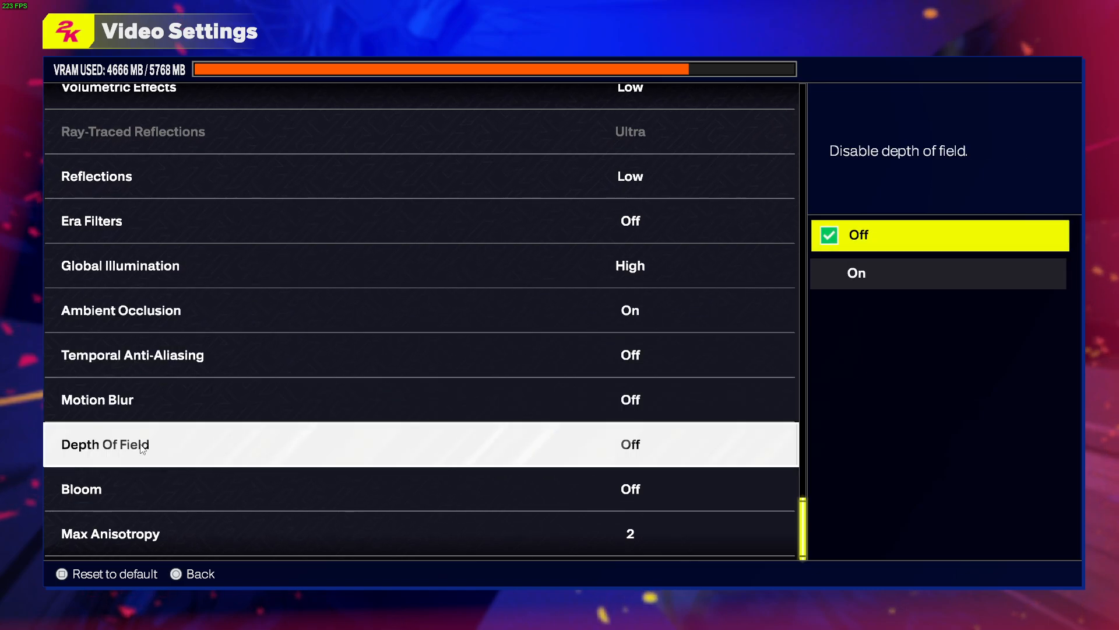
pyautogui.click(117, 497)
pyautogui.click(121, 539)
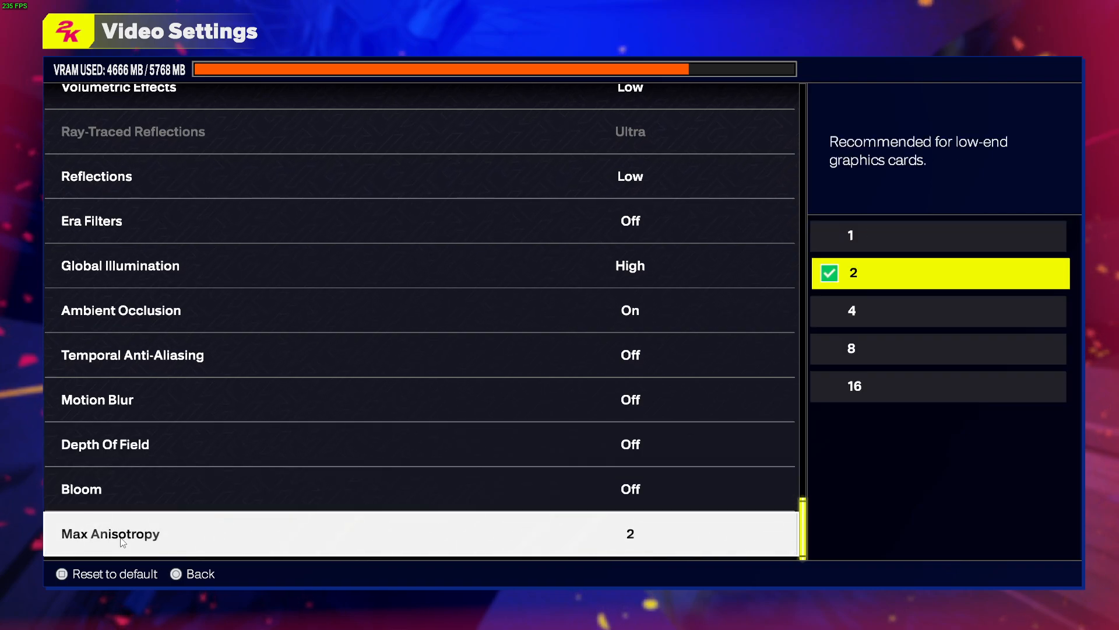
pyautogui.moveTo(804, 522); pyautogui.dragTo(837, 82)
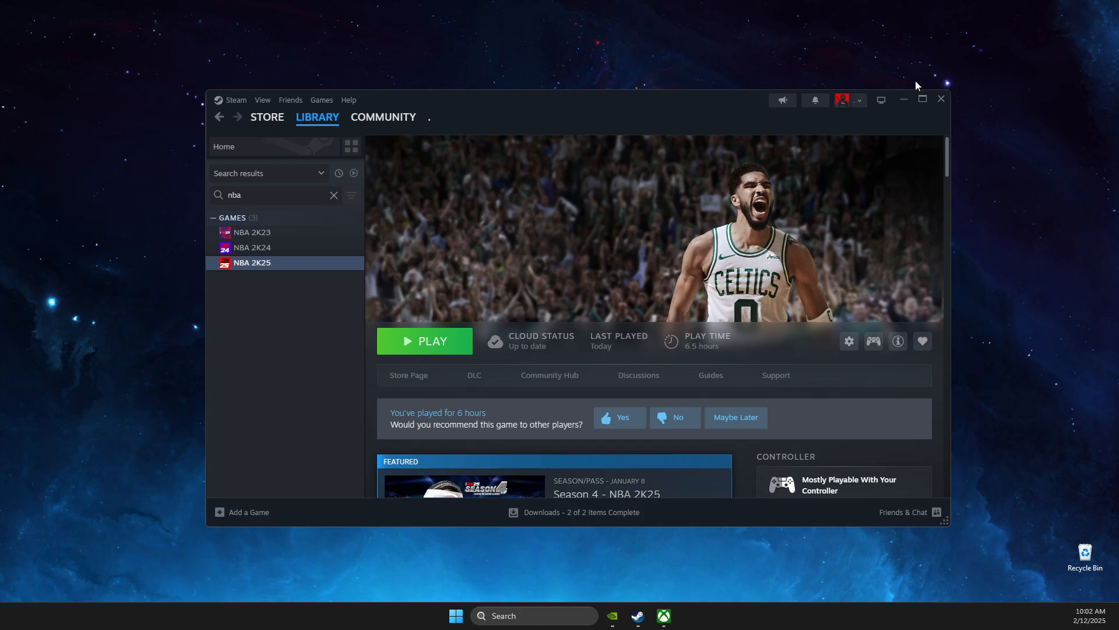
# Step: Minimize Steam, review Windows Update, then check the NVIDIA app shows Game Ready Driver 572.16
pyautogui.click(904, 100)
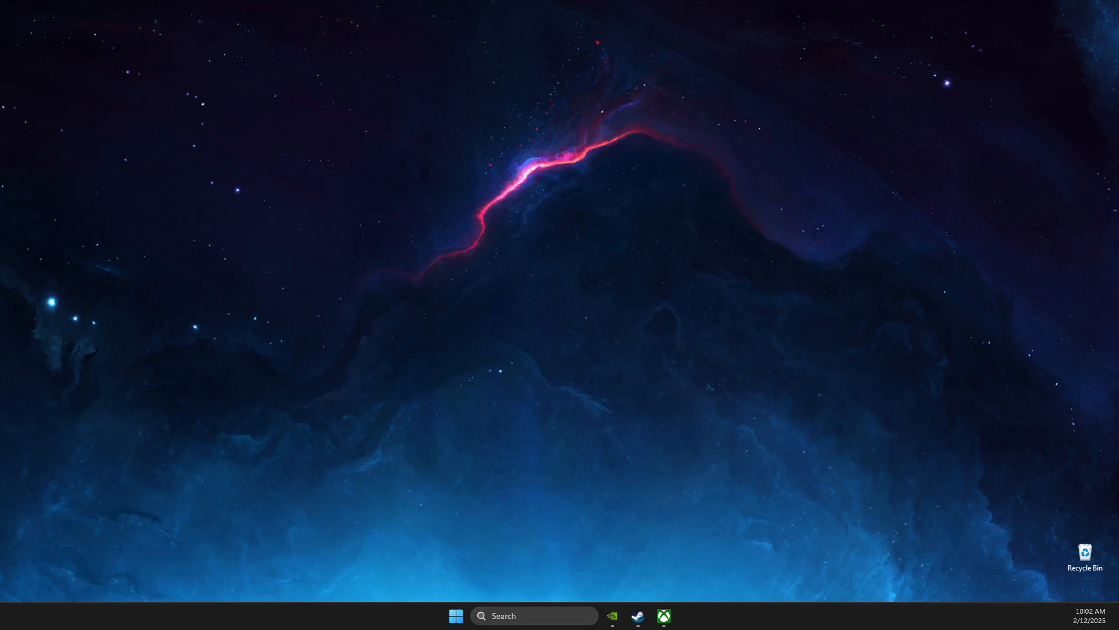
pyautogui.press('super')
pyautogui.write('settings')
pyautogui.click(570, 264)
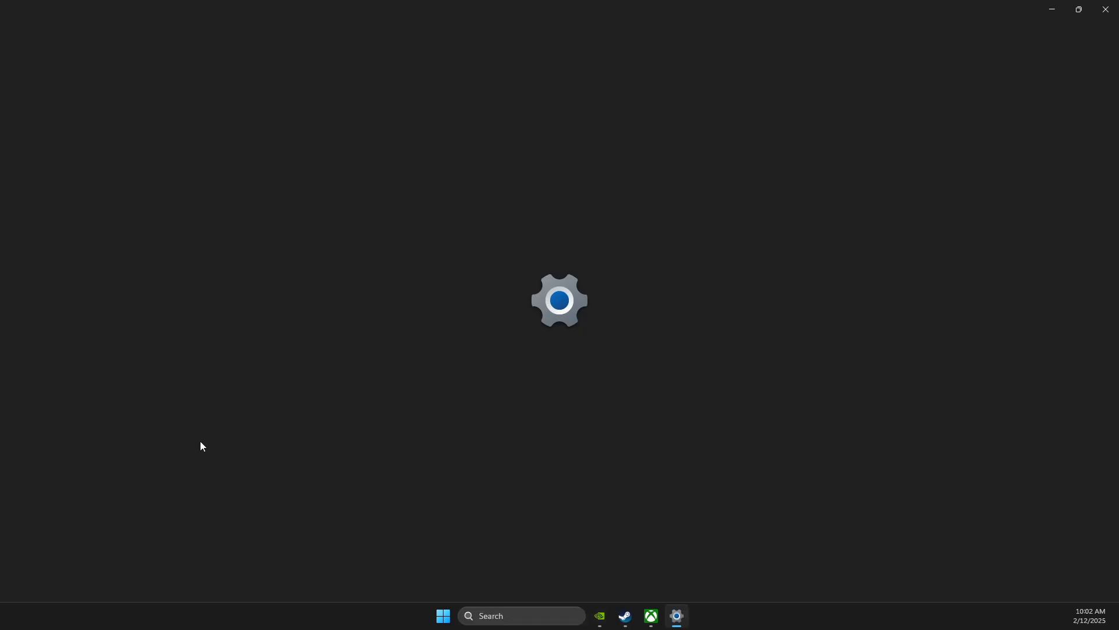
pyautogui.click(73, 385)
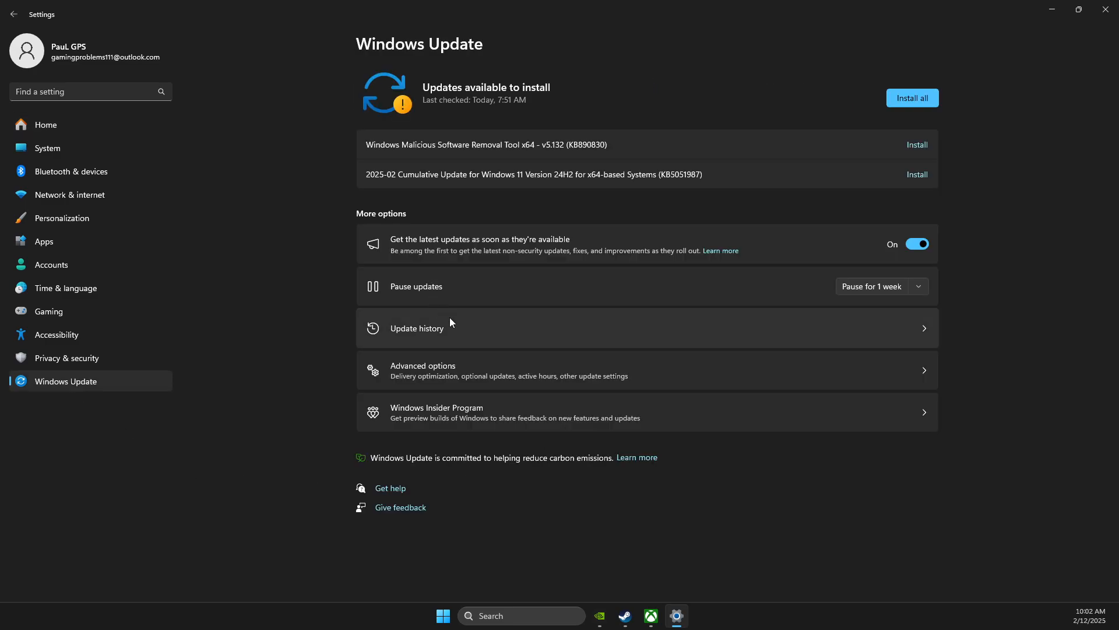
pyautogui.click(1105, 9)
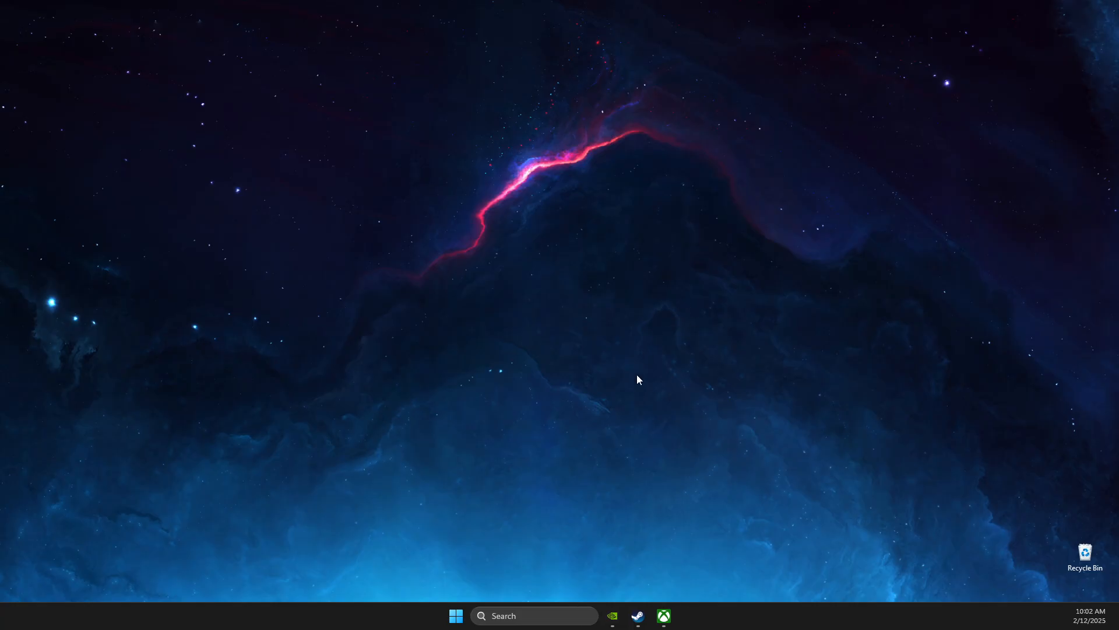
pyautogui.click(611, 619)
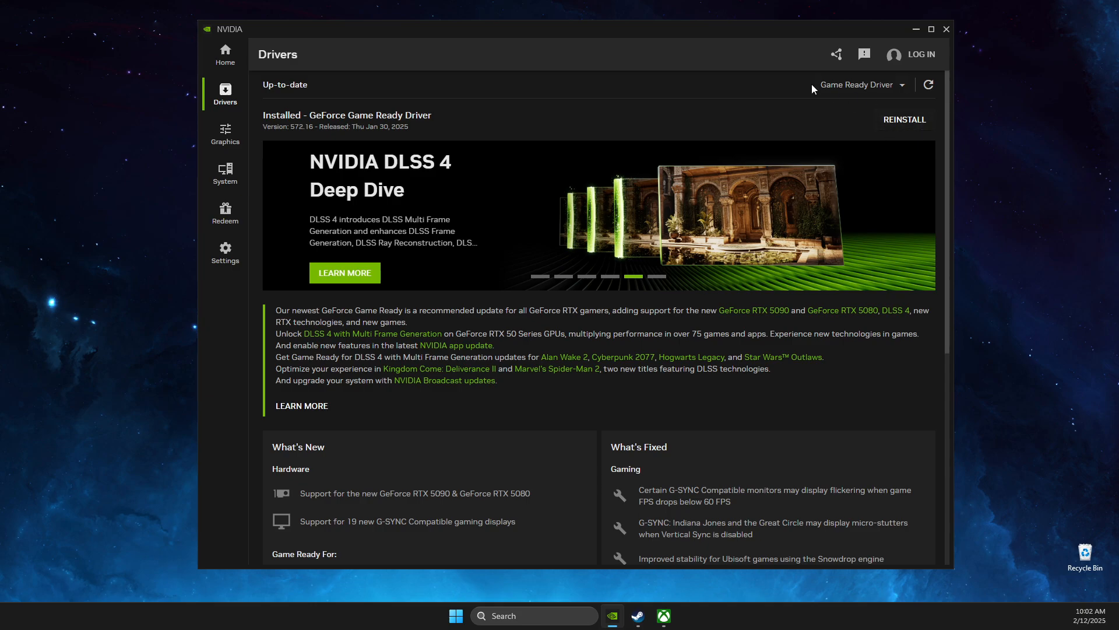
# Step: Close the NVIDIA app, sort Task Manager by CPU, review Startup apps and close it
pyautogui.click(944, 30)
pyautogui.write('ta')
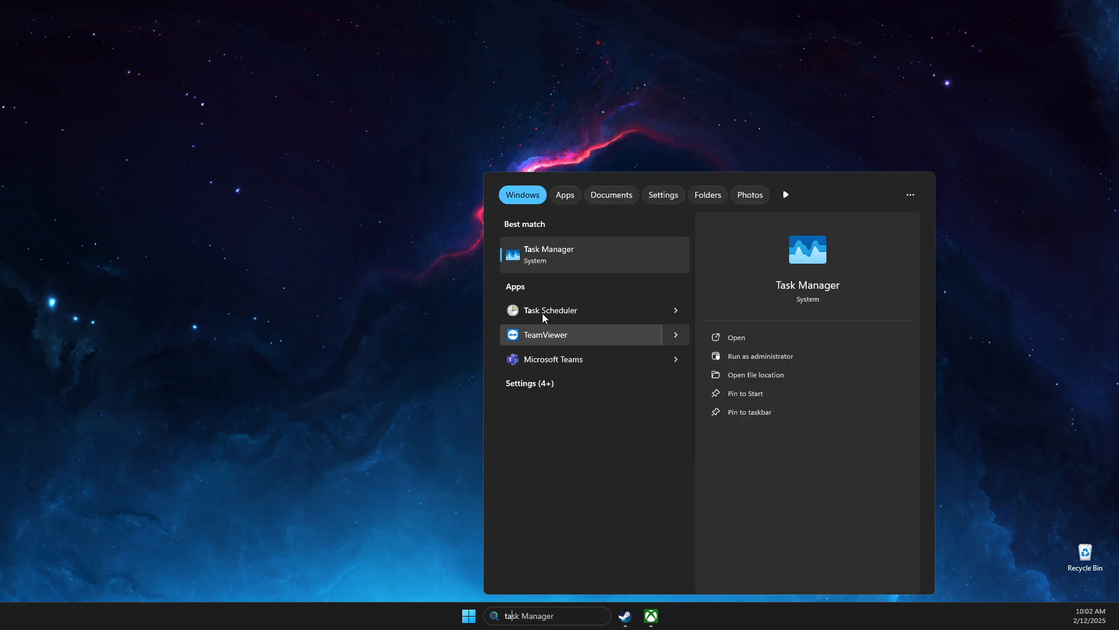
pyautogui.click(545, 265)
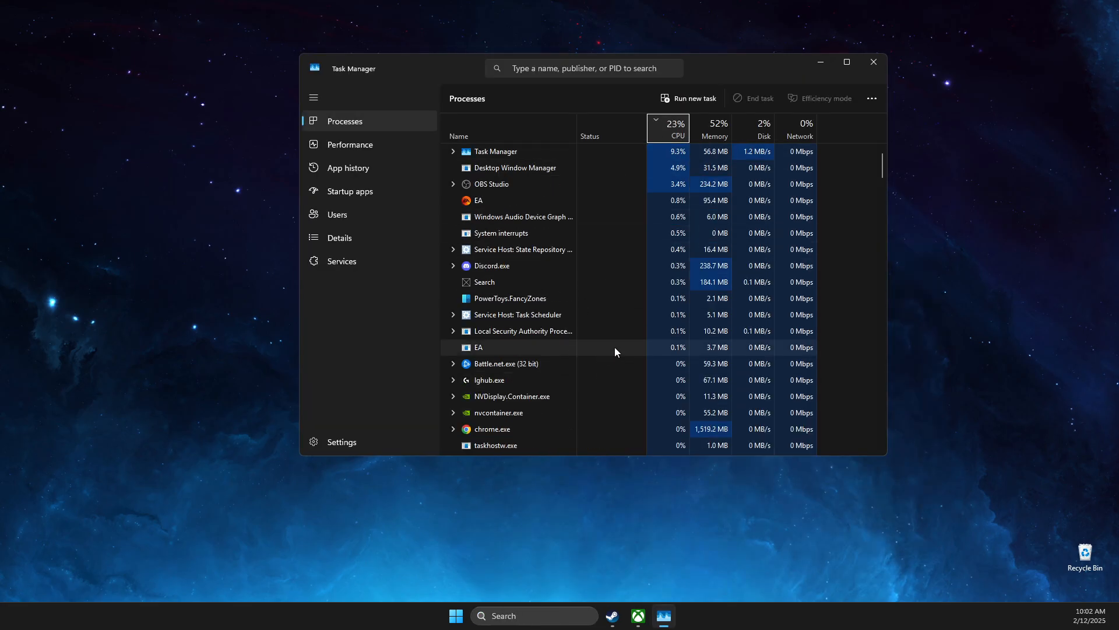
pyautogui.click(670, 134)
pyautogui.click(329, 192)
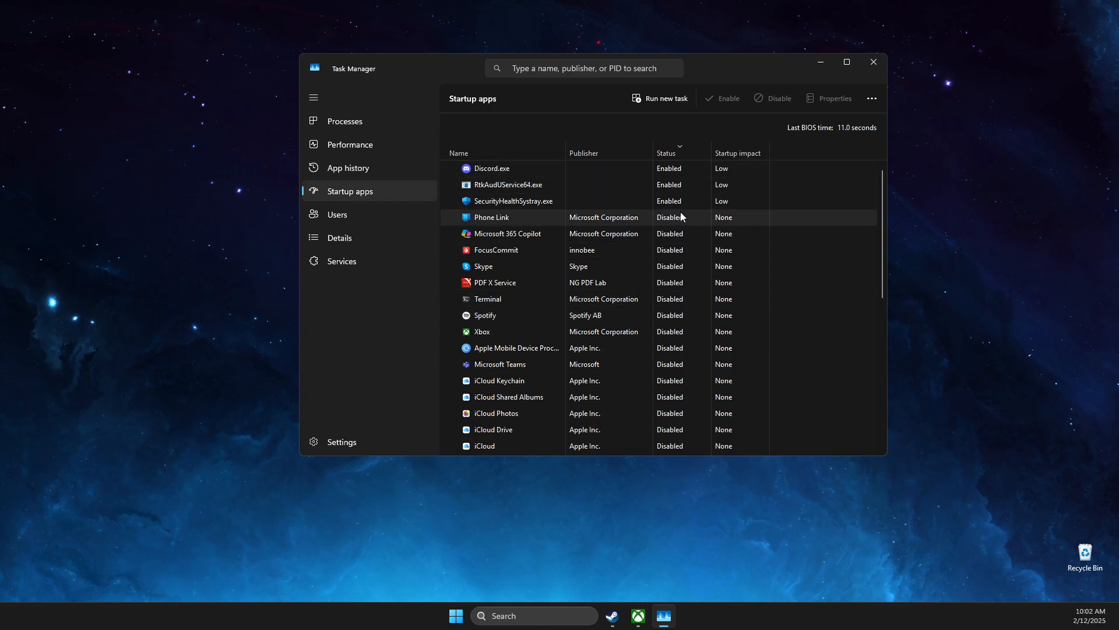
pyautogui.click(875, 62)
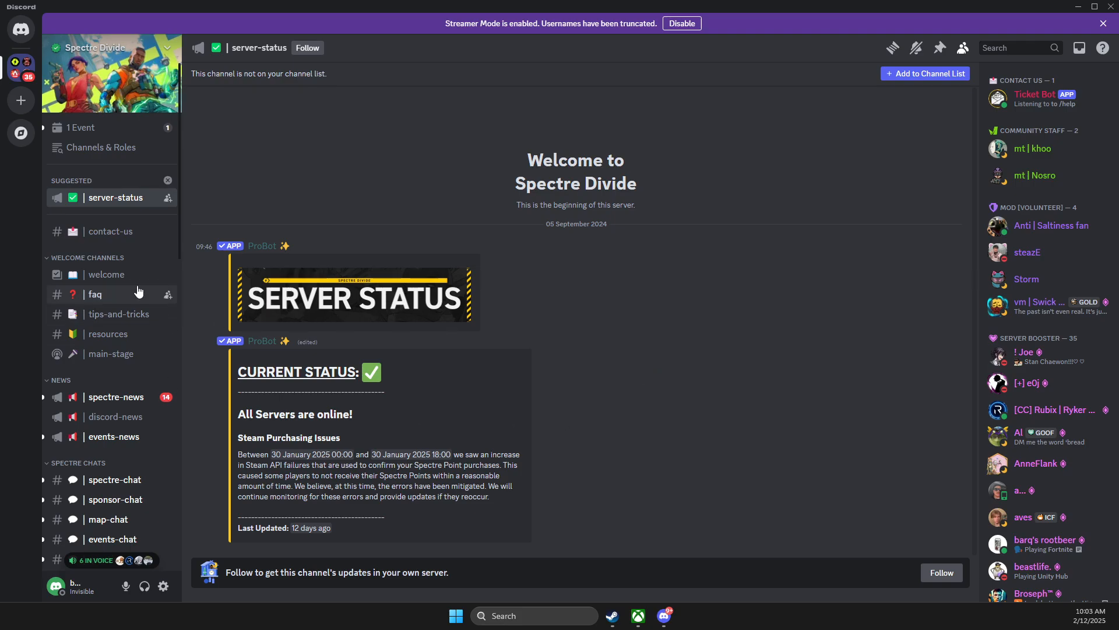
# Step: Verify Hardware Acceleration is off under Discord's App Settings > Advanced, then close Discord
pyautogui.click(163, 586)
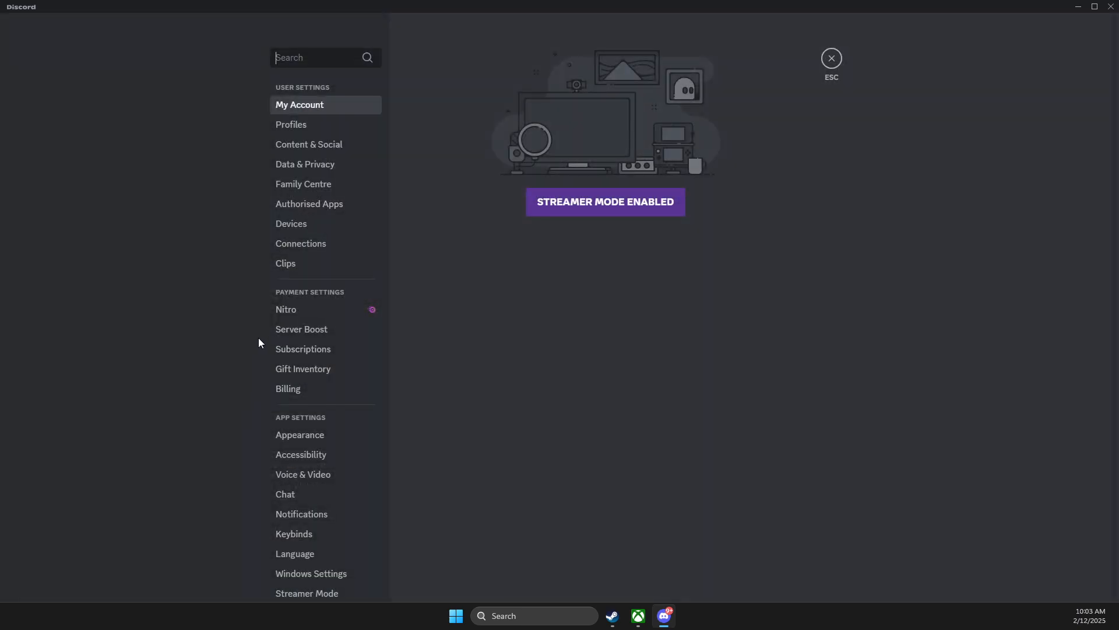
pyautogui.scroll(-5, 286, 379)
pyautogui.click(331, 386)
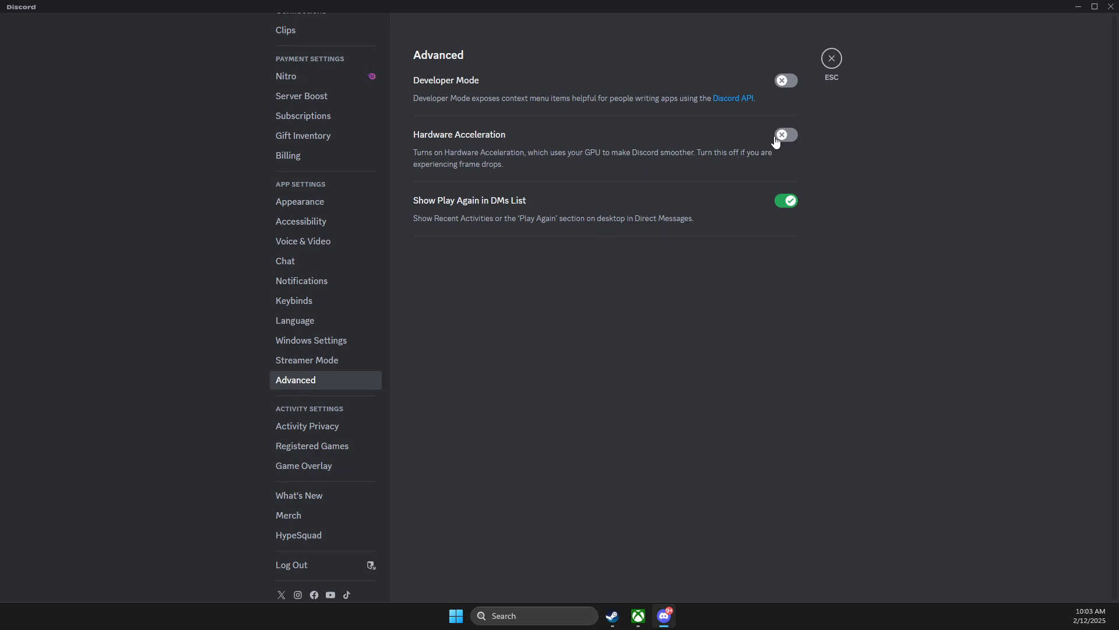
pyautogui.click(1112, 6)
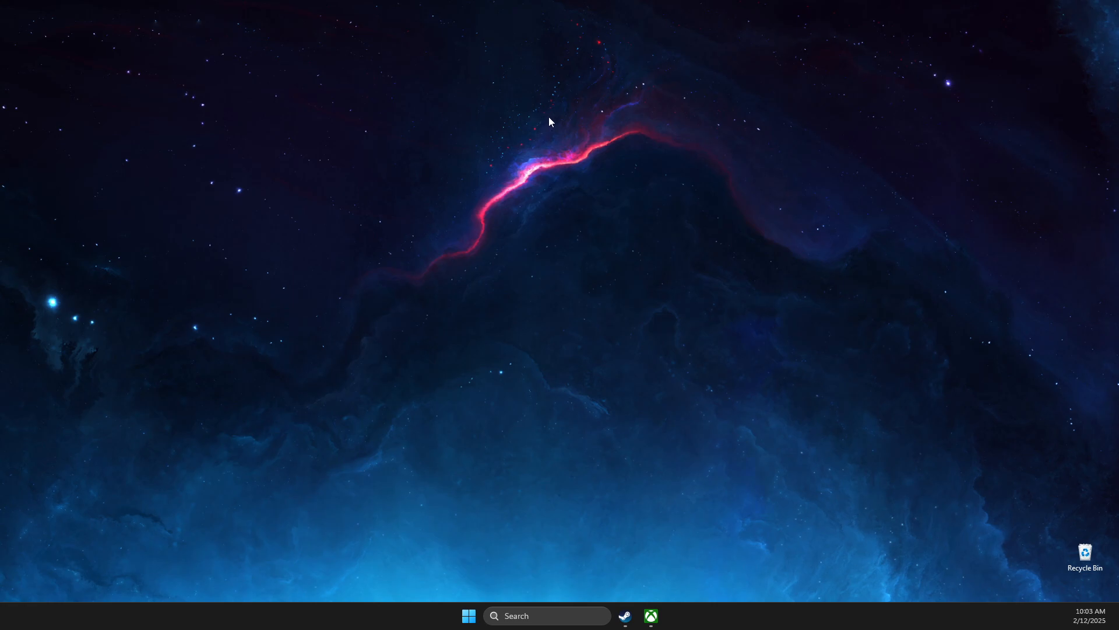
# Step: Launch NVIDIA Control Panel from the desktop menu and view the 1920 × 1080, 240Hz resolution
pyautogui.rightClick(549, 117)
pyautogui.click(580, 320)
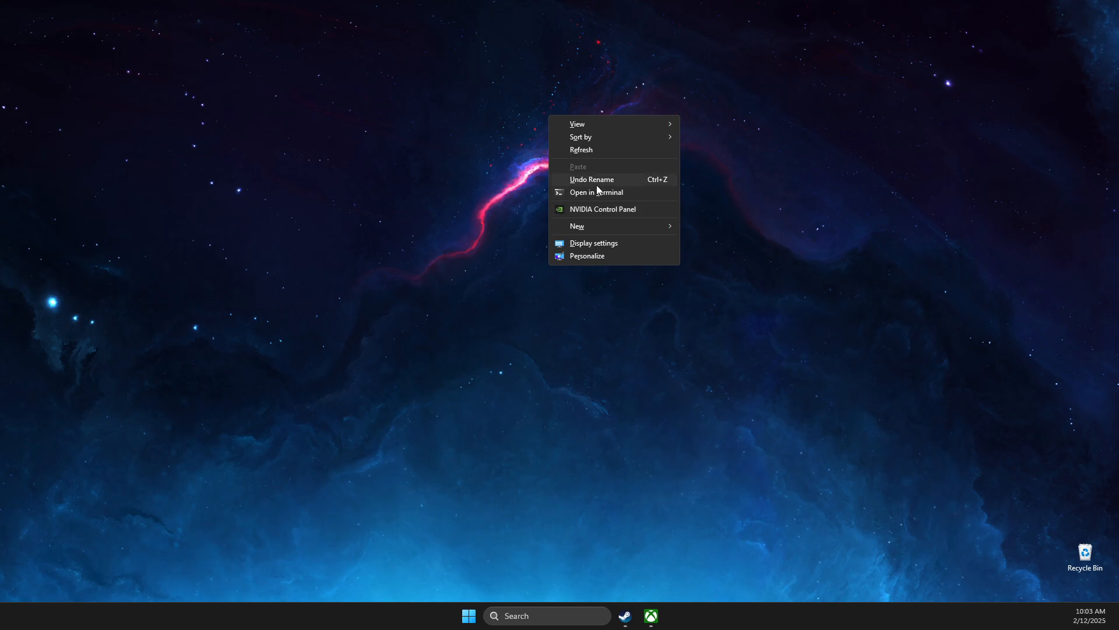
pyautogui.click(595, 209)
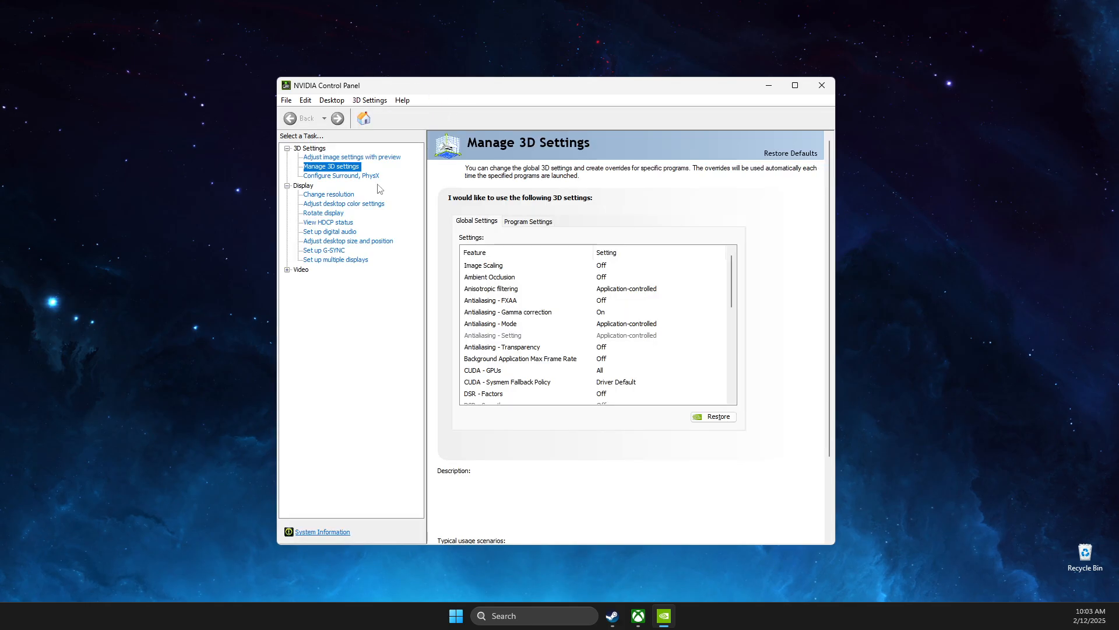
pyautogui.click(341, 195)
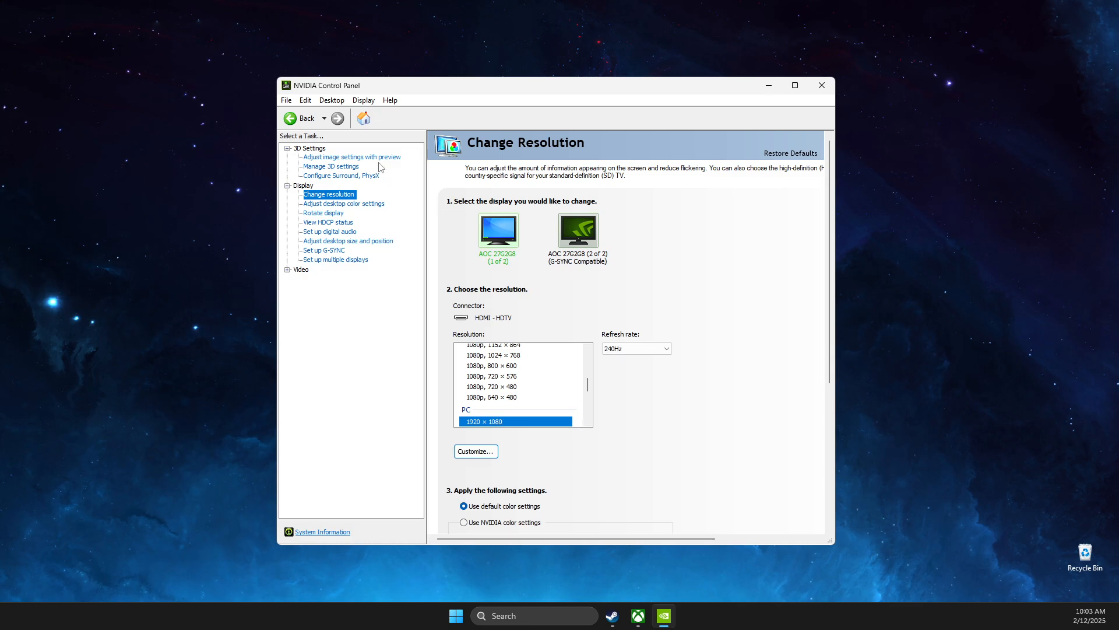
# Step: Keep the PhysX processor set to the GeForce RTX 3070
pyautogui.click(346, 176)
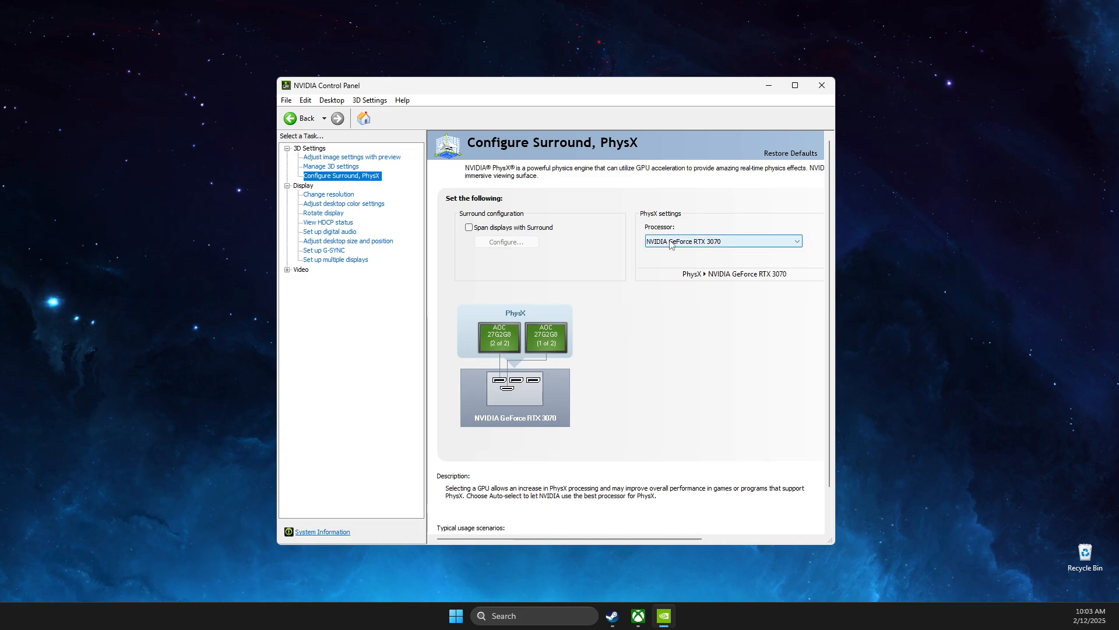
pyautogui.click(674, 245)
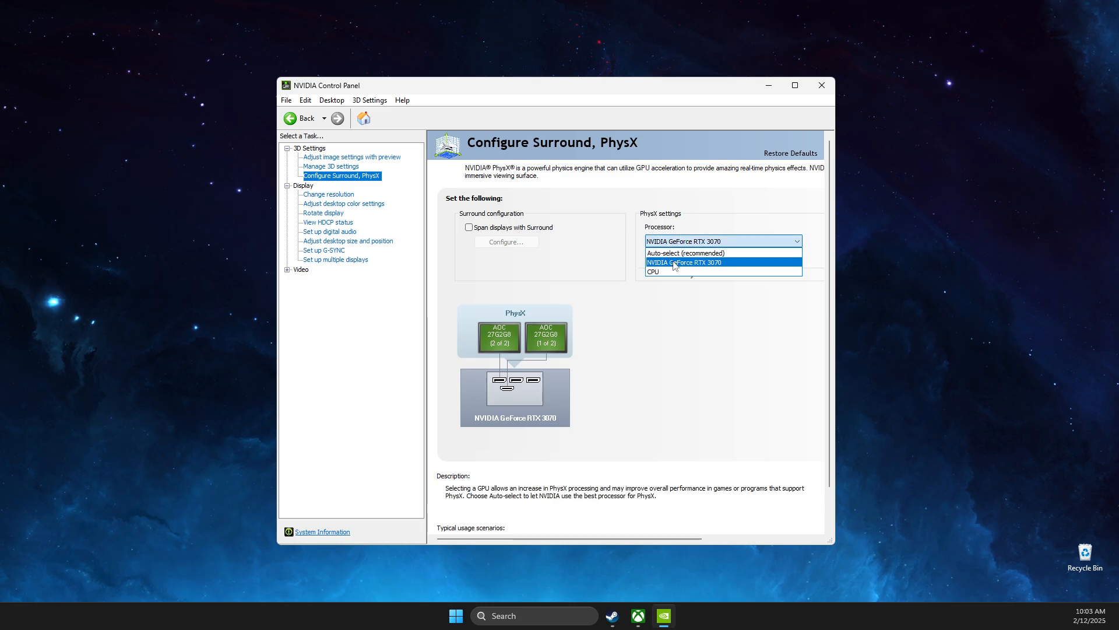
pyautogui.click(674, 263)
pyautogui.click(331, 166)
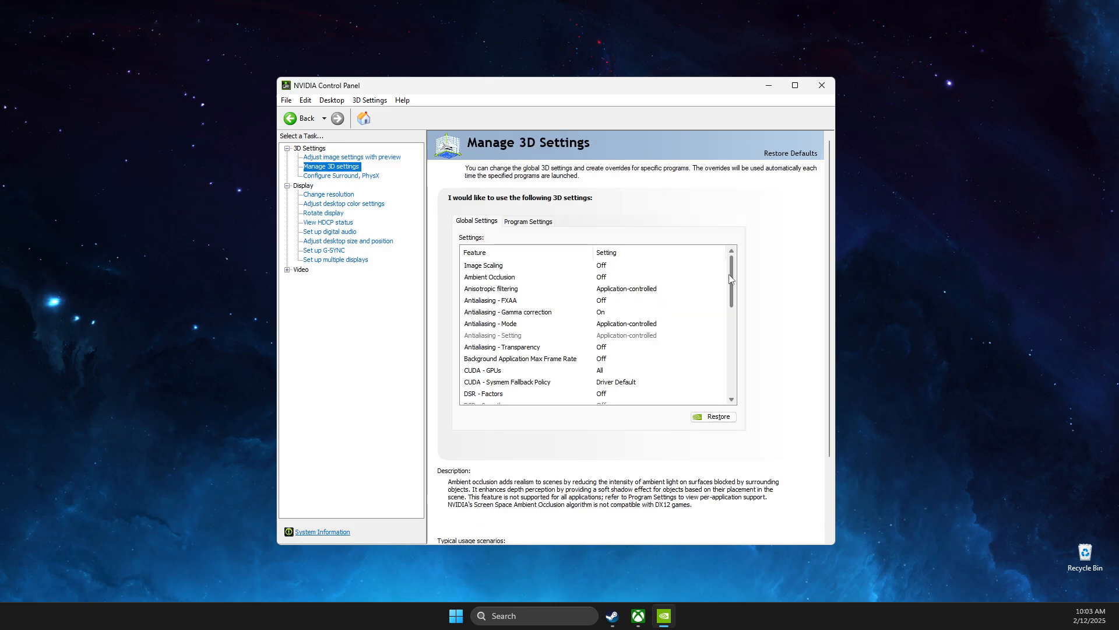
# Step: Review Global Settings: maximum-performance power mode, high-performance texture filtering, Vertical sync Off; then close
pyautogui.moveTo(730, 279); pyautogui.dragTo(730, 335)
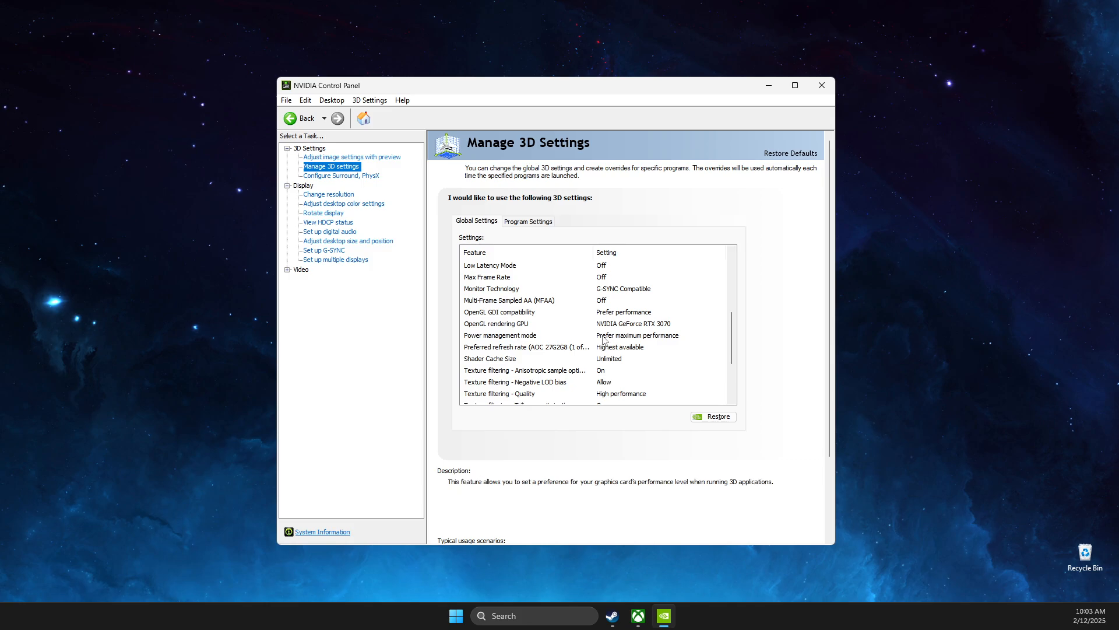
pyautogui.scroll(-2, 731, 331)
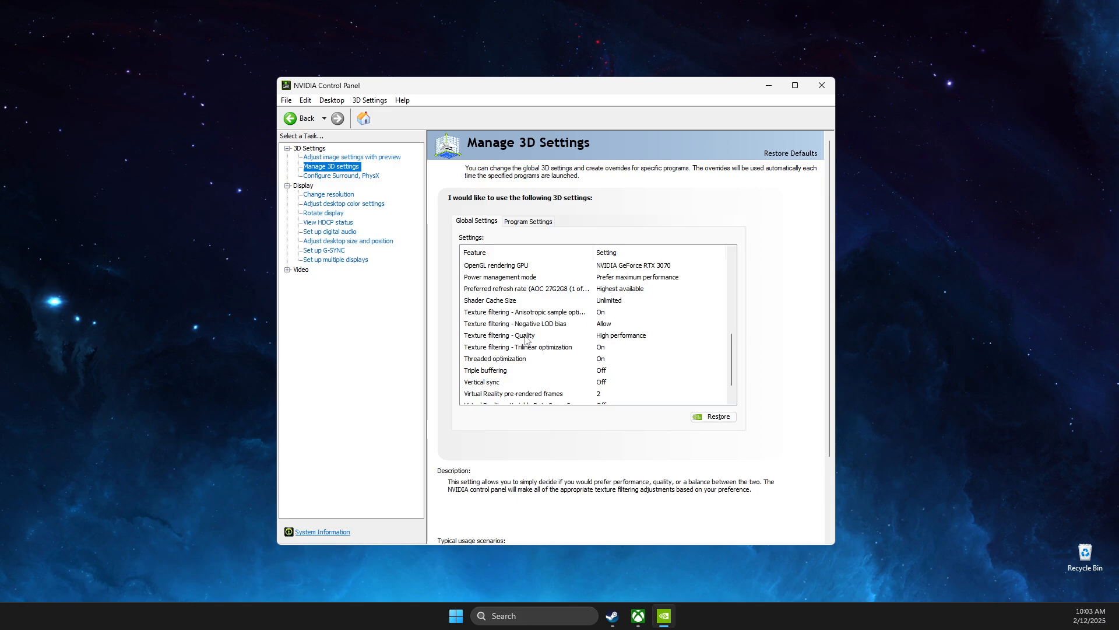
pyautogui.scroll(-1, 733, 364)
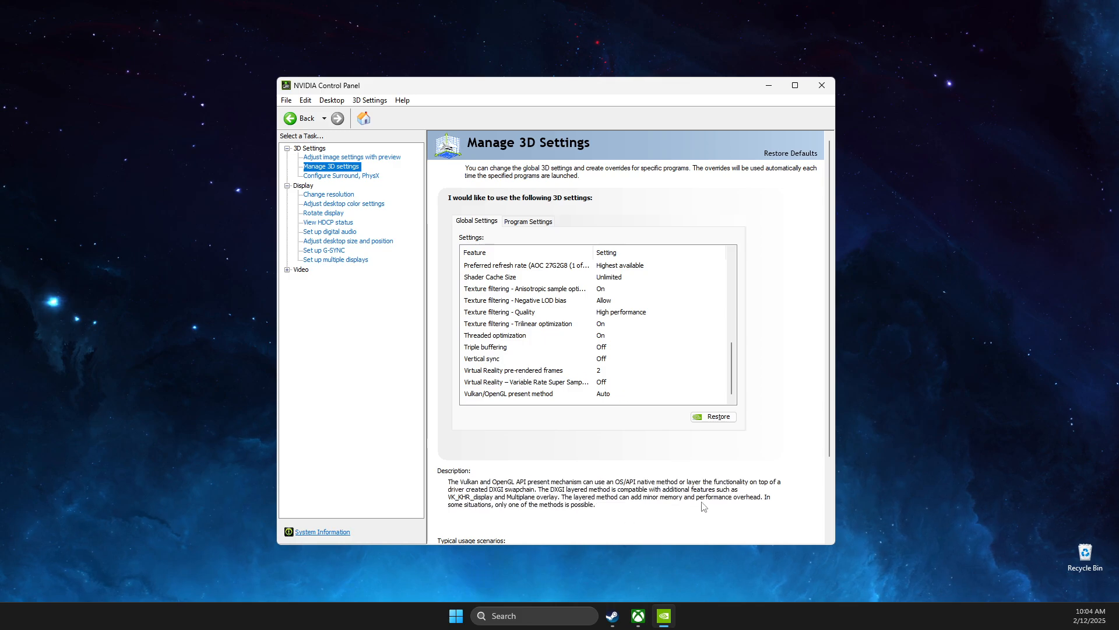
pyautogui.click(831, 88)
# Step: Check in Settings > Gaming that controller access to Game Bar is Off
pyautogui.click(519, 616)
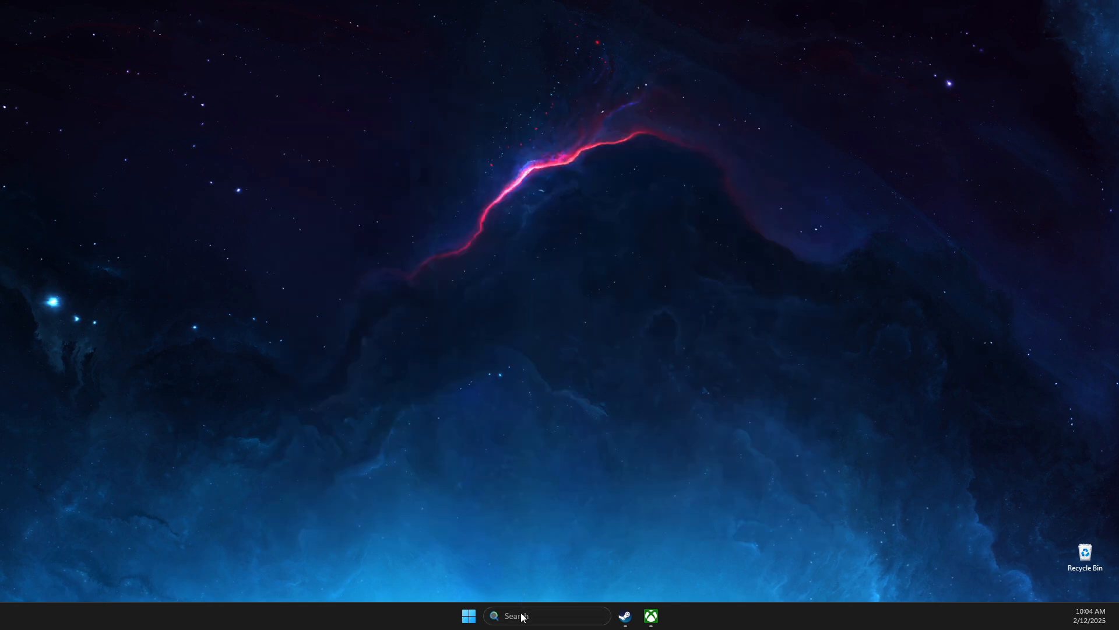
pyautogui.write('settings')
pyautogui.click(601, 242)
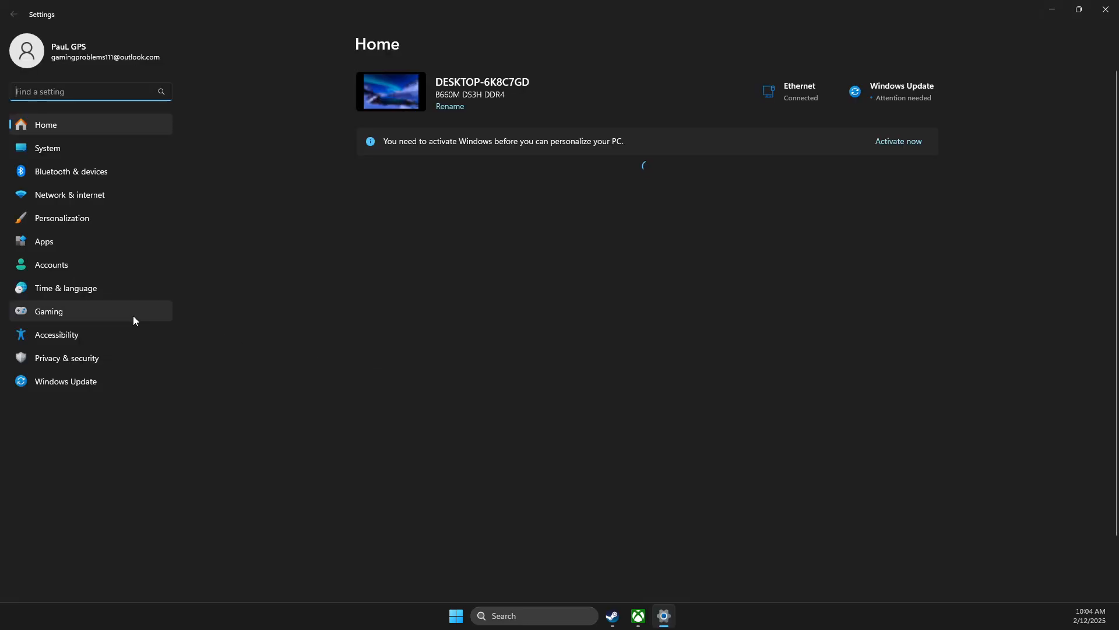
pyautogui.click(76, 315)
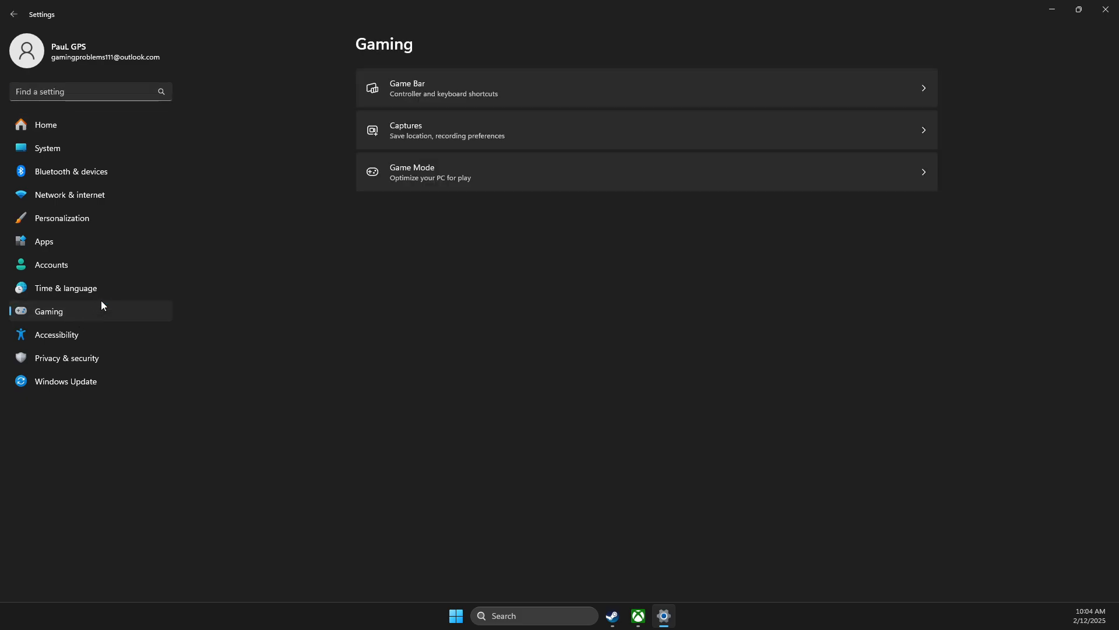
pyautogui.click(444, 98)
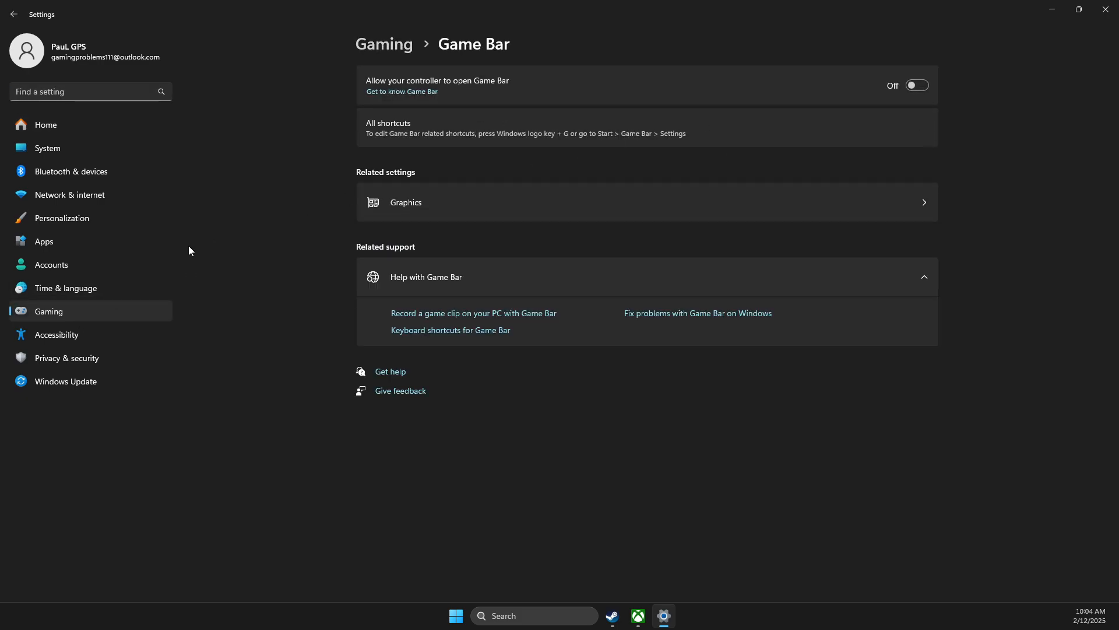
# Step: Confirm Game Mode is On, then close Settings
pyautogui.click(105, 314)
pyautogui.click(448, 178)
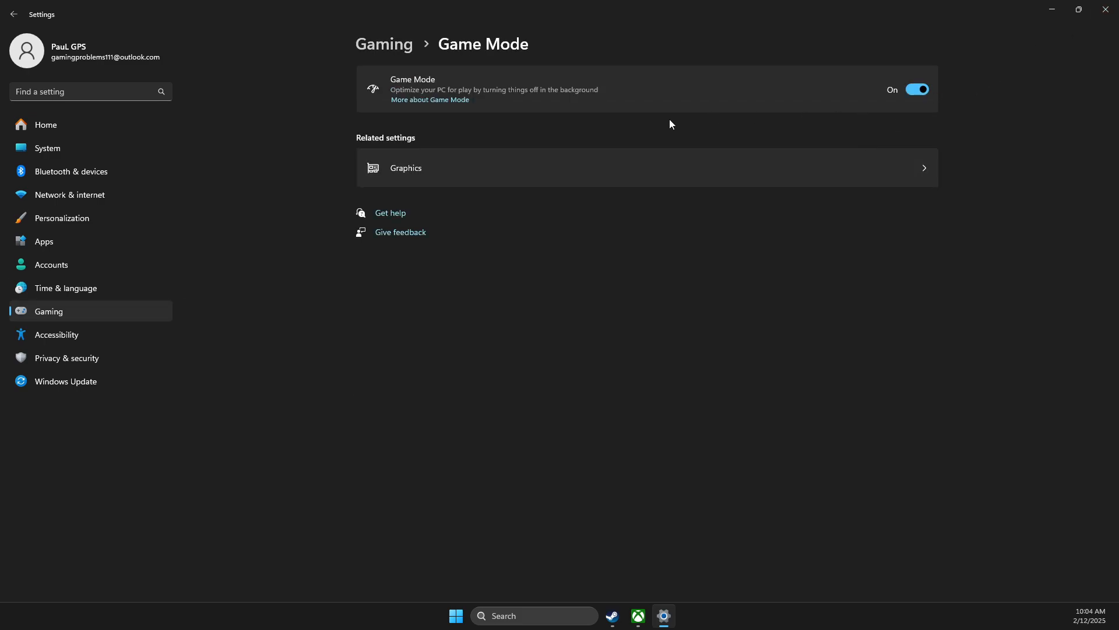
pyautogui.click(1106, 9)
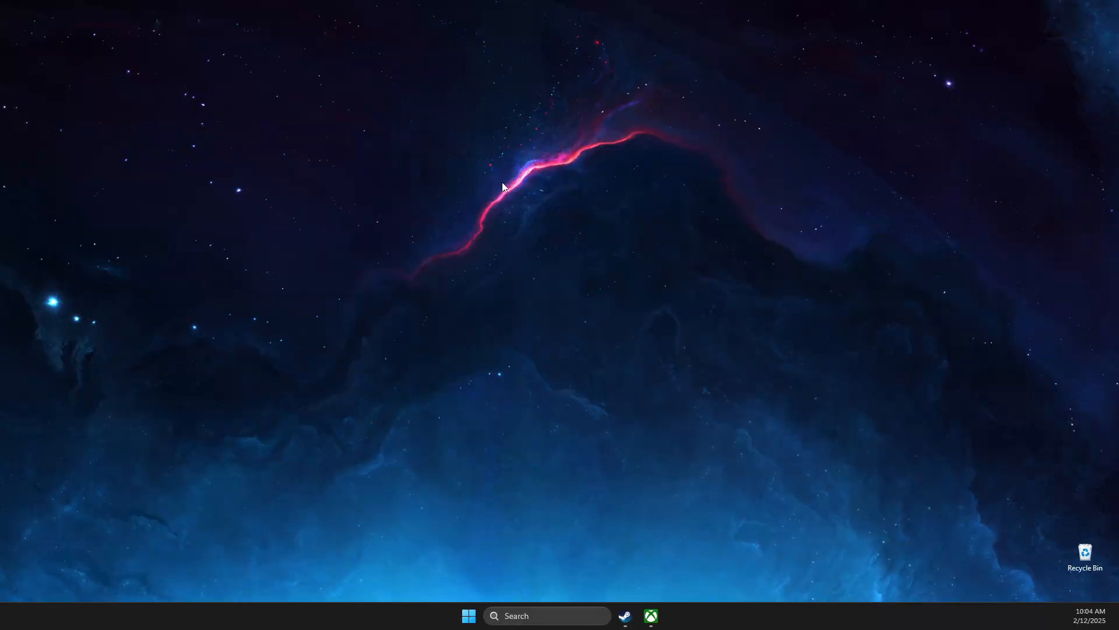
# Step: Enter -high in NBA 2K25's Steam launch options and view its 140 GB install on C:
pyautogui.click(625, 616)
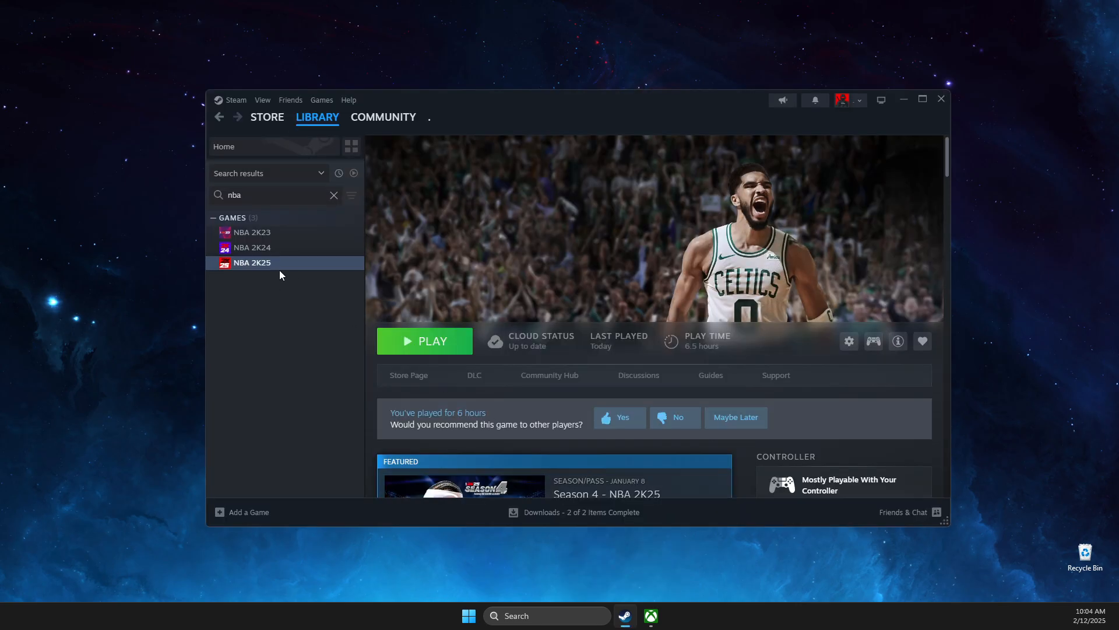
pyautogui.rightClick(259, 262)
pyautogui.click(288, 350)
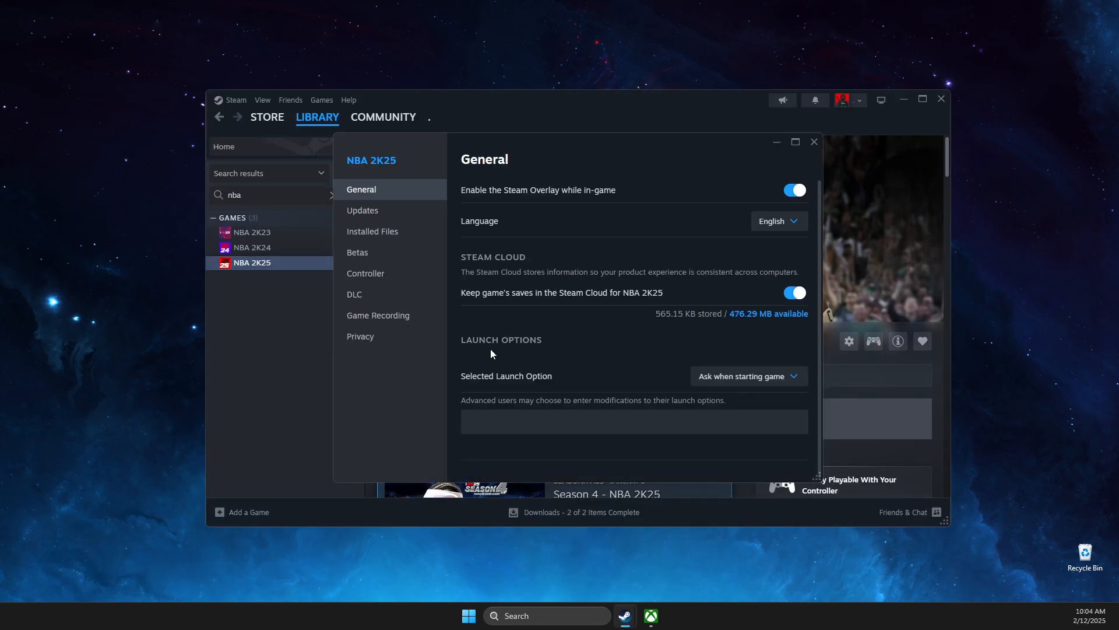
pyautogui.click(502, 415)
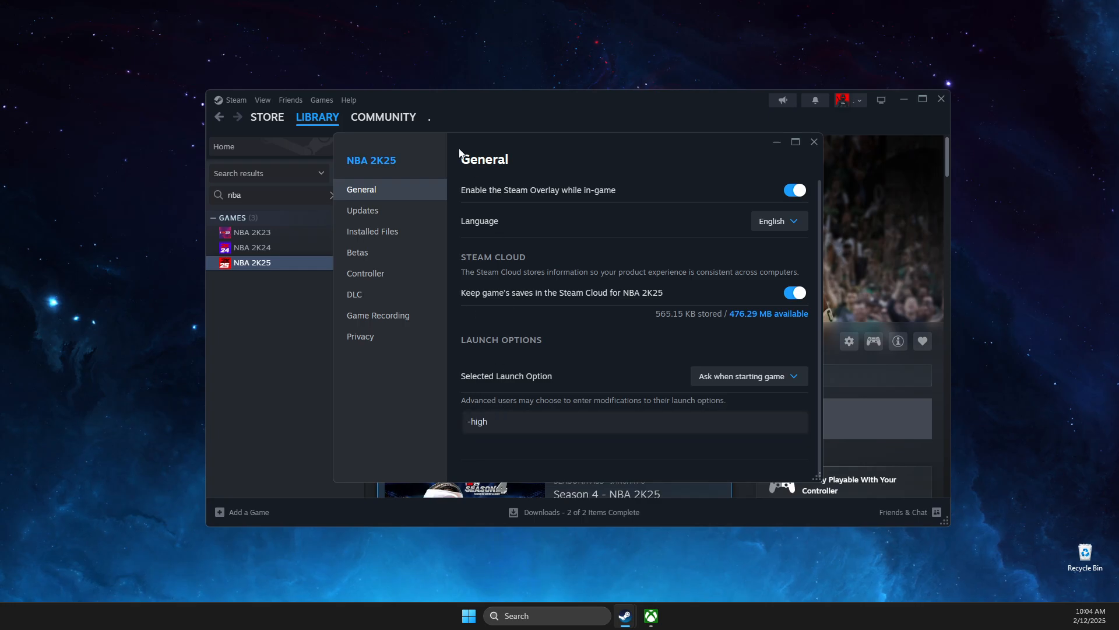
pyautogui.click(376, 233)
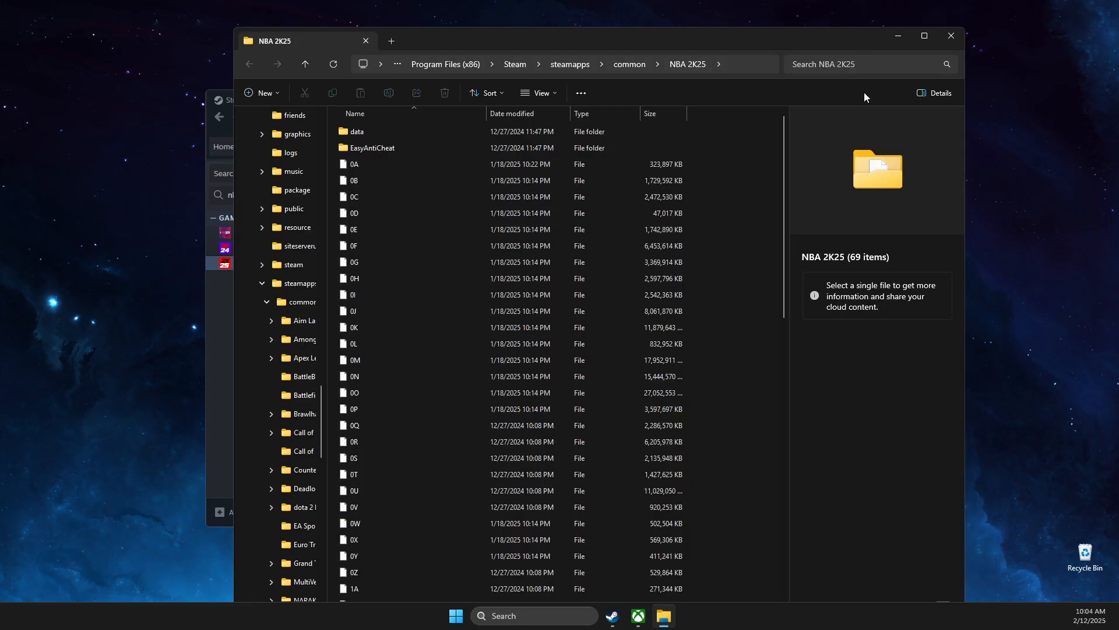
# Step: Search the NBA 2K25 folder for .exe and make NBA2K25.exe override high DPI scaling
pyautogui.click(865, 67)
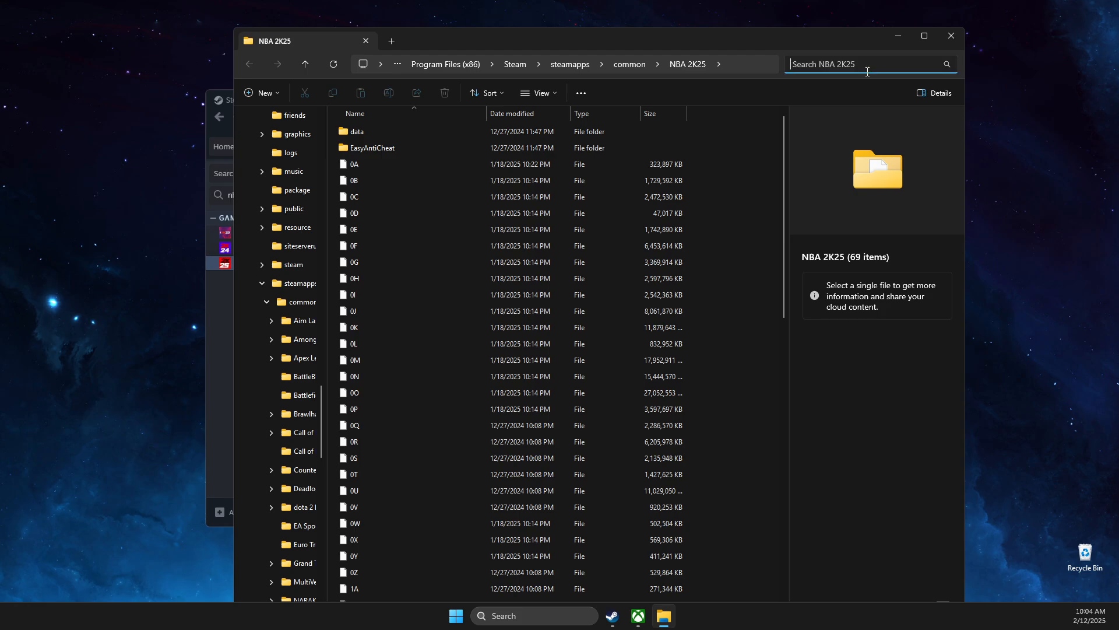
pyautogui.write('.exe')
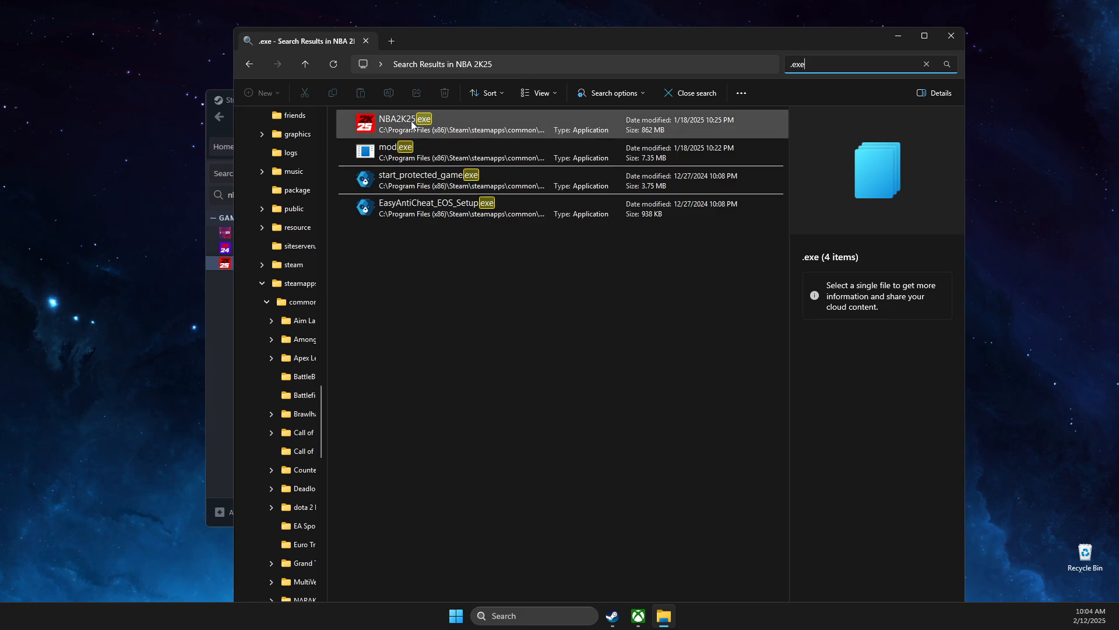
pyautogui.rightClick(405, 123)
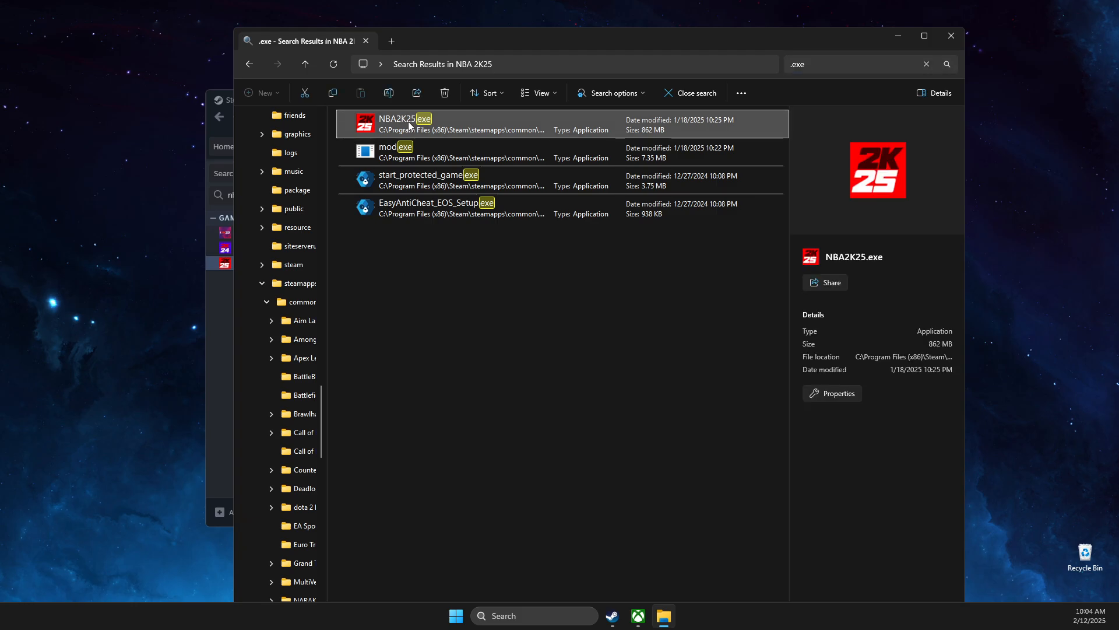
pyautogui.click(472, 443)
pyautogui.click(439, 460)
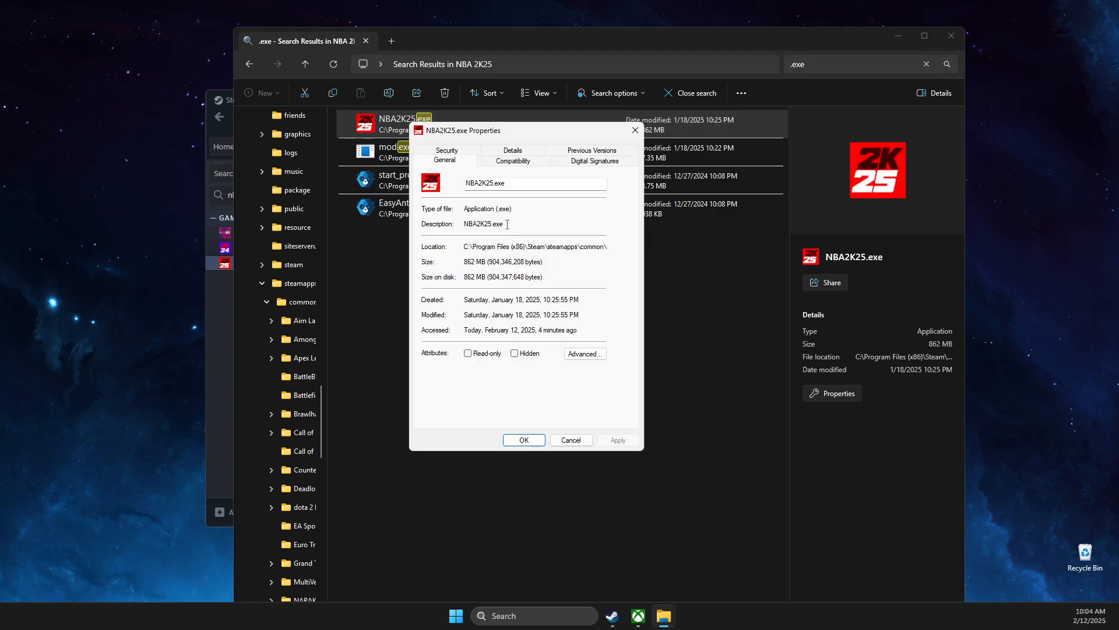
pyautogui.click(507, 162)
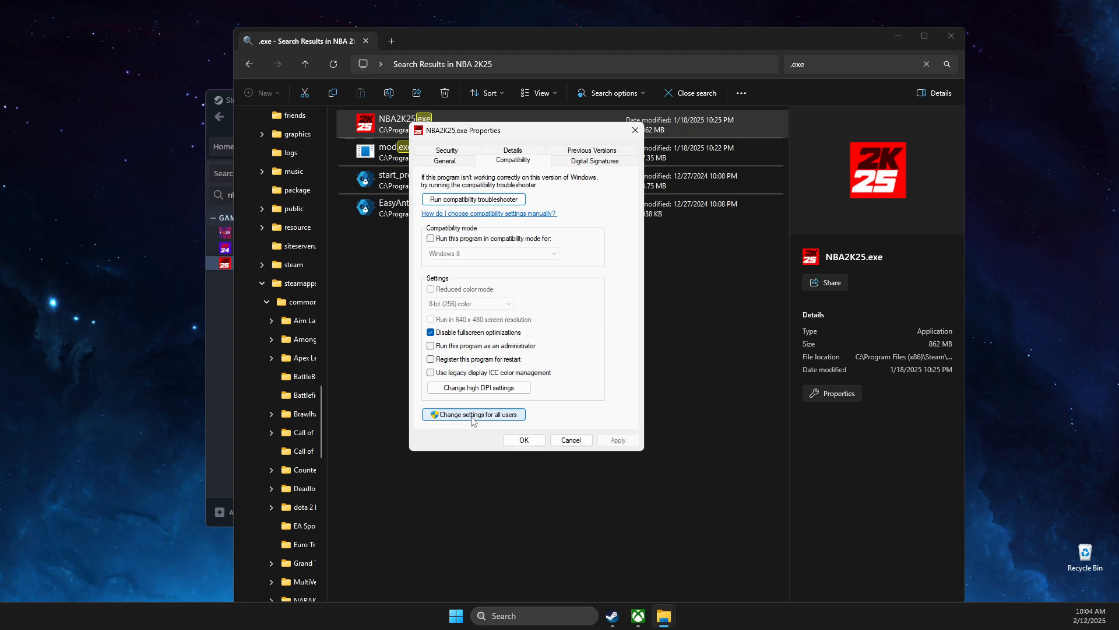
pyautogui.click(465, 389)
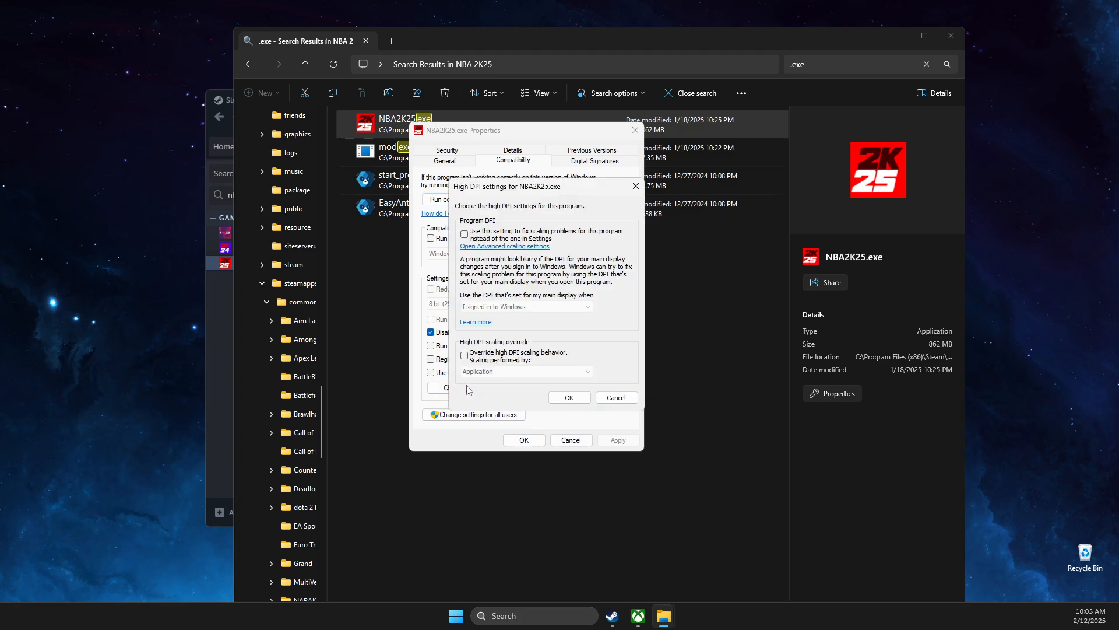
pyautogui.click(465, 355)
pyautogui.click(569, 397)
pyautogui.click(524, 440)
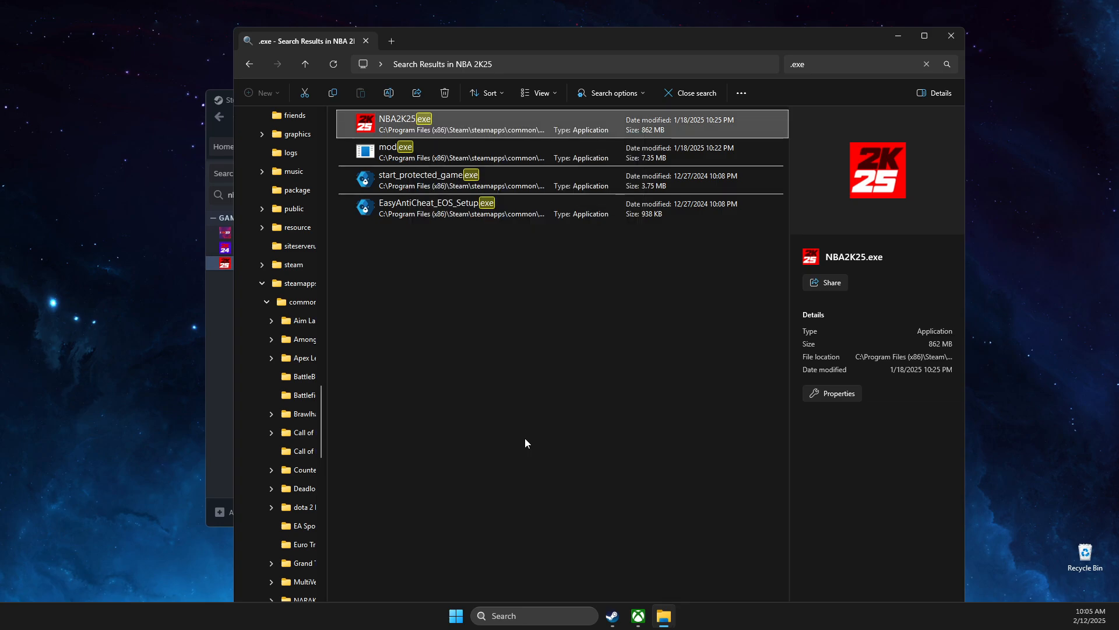
# Step: Copy the search location path, then close File Explorer and NBA 2K25's Steam properties
pyautogui.click(598, 65)
pyautogui.hotkey('ctrl', 'c')
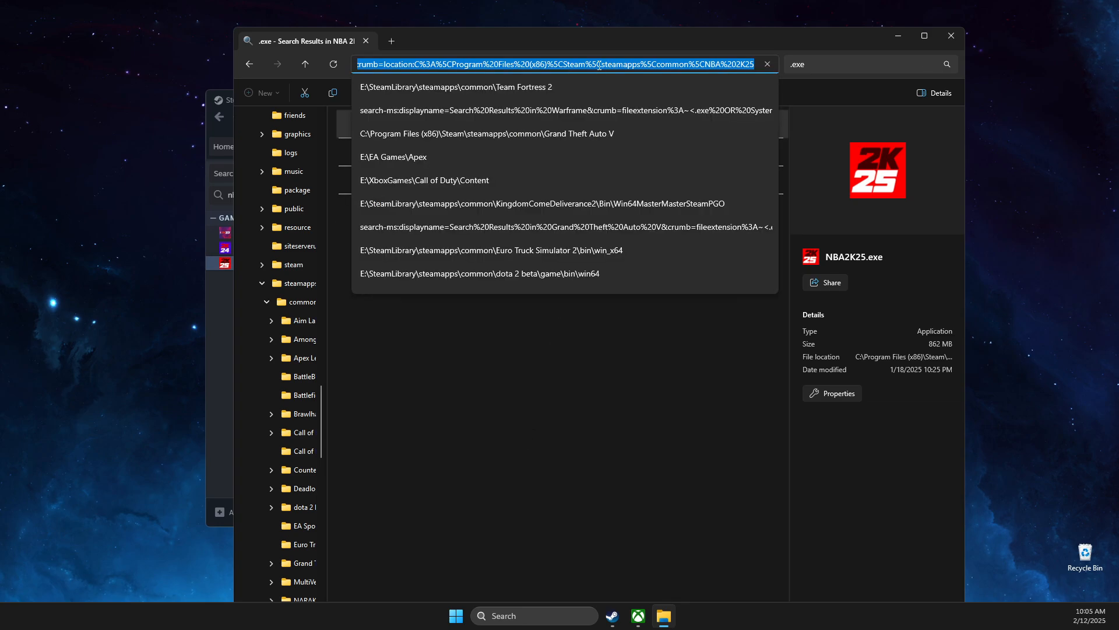
pyautogui.click(944, 39)
pyautogui.click(814, 142)
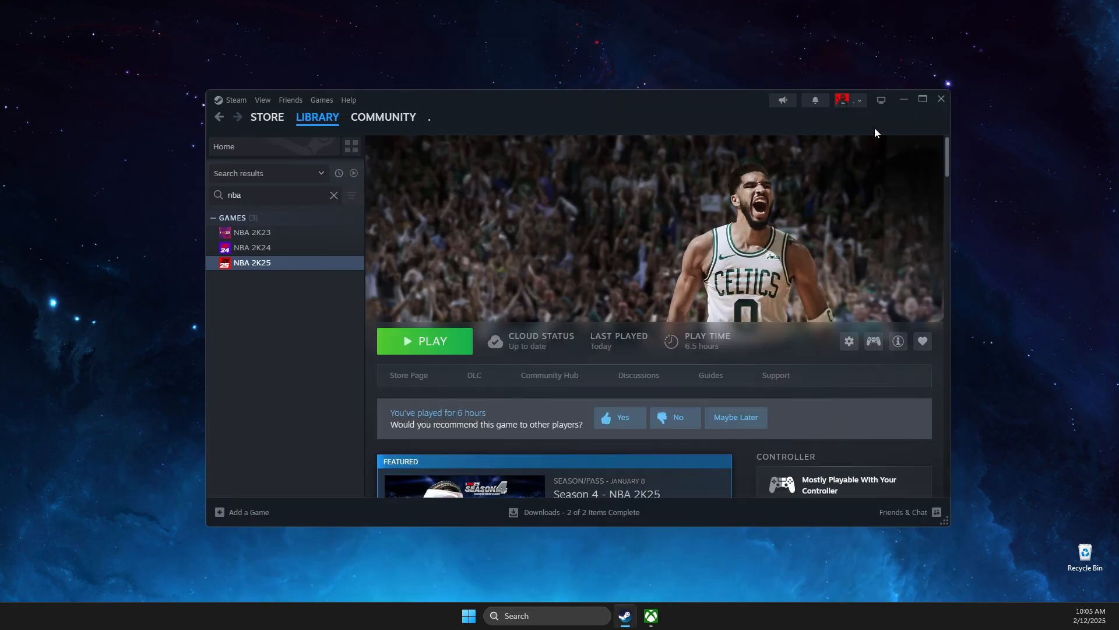
pyautogui.click(902, 101)
pyautogui.click(532, 615)
# Step: Open Graphics settings from search and expand its advanced options to check GPU scheduling
pyautogui.write('graphics settings')
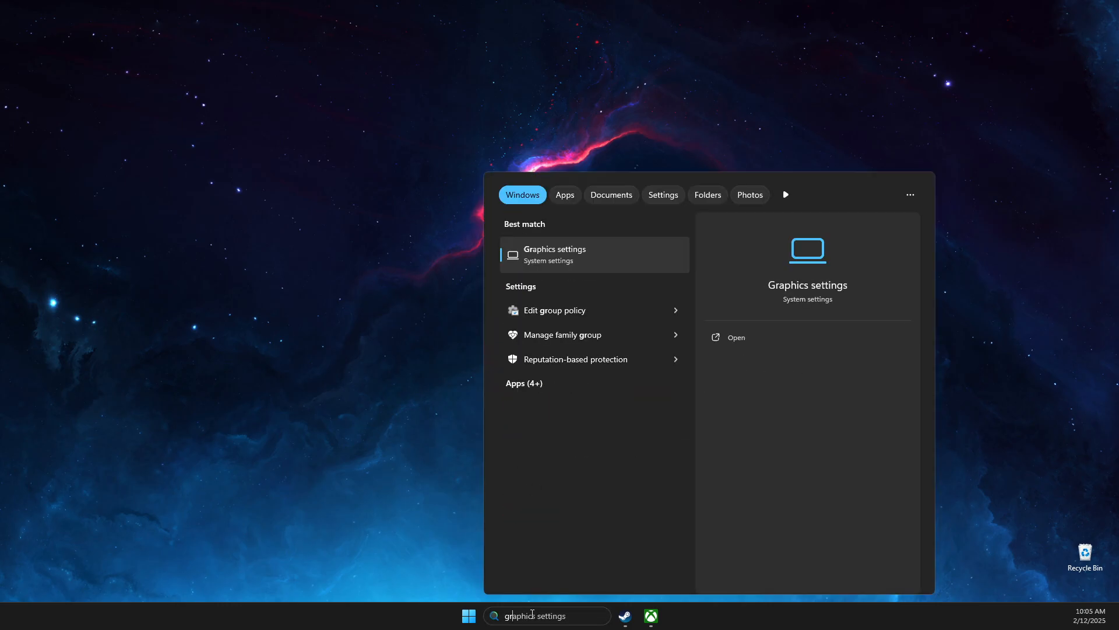
pyautogui.press('Return')
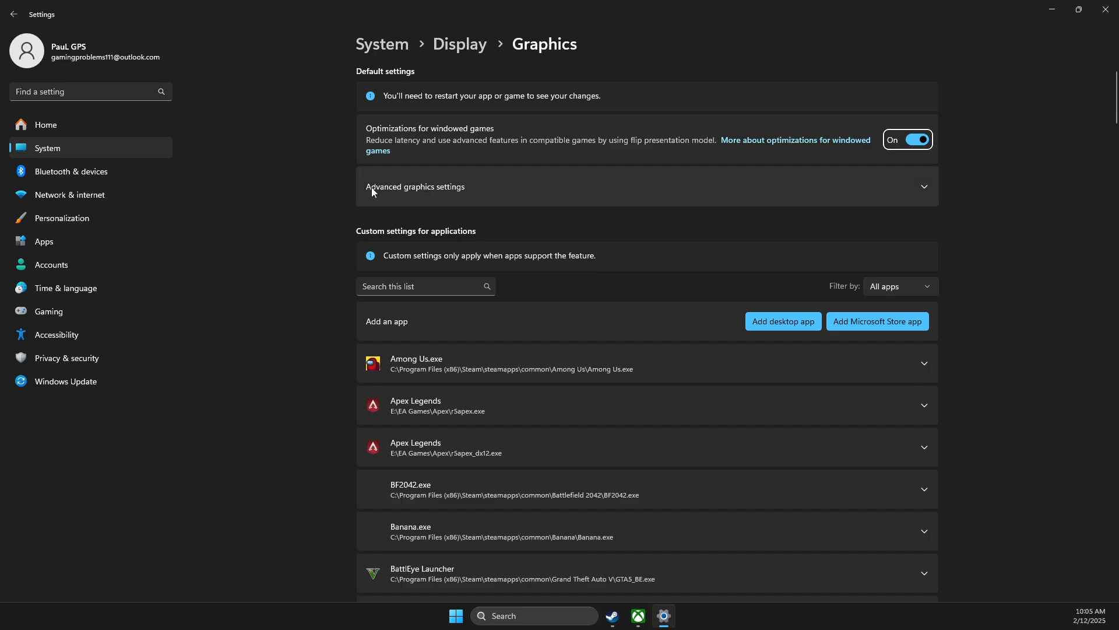
pyautogui.click(926, 190)
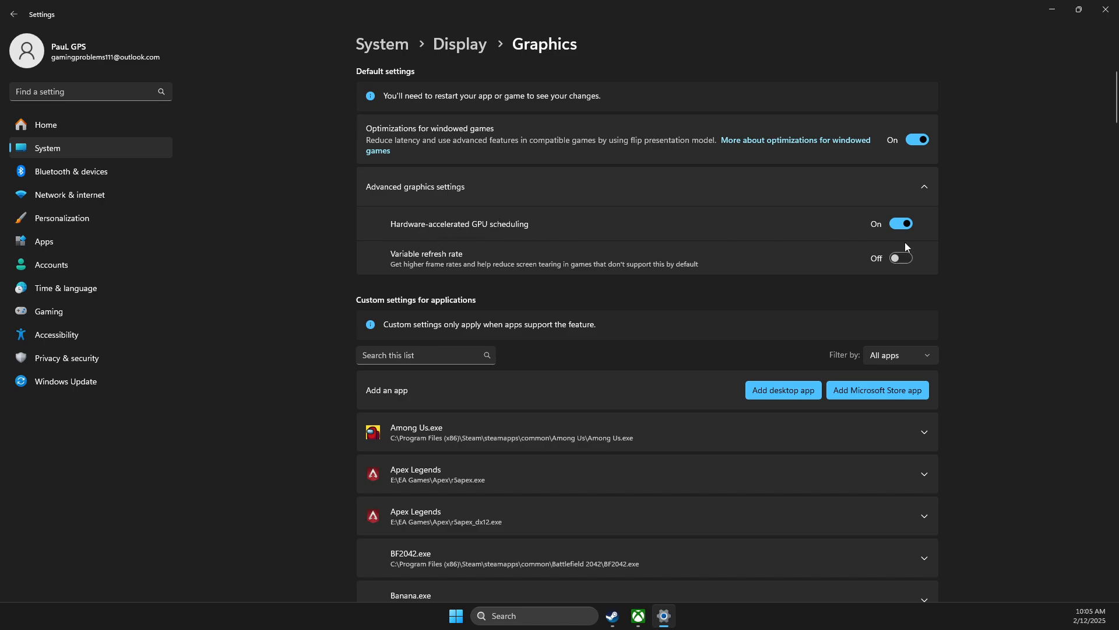
# Step: Add NBA2K25.exe to the graphics app list from the pasted search location
pyautogui.click(785, 395)
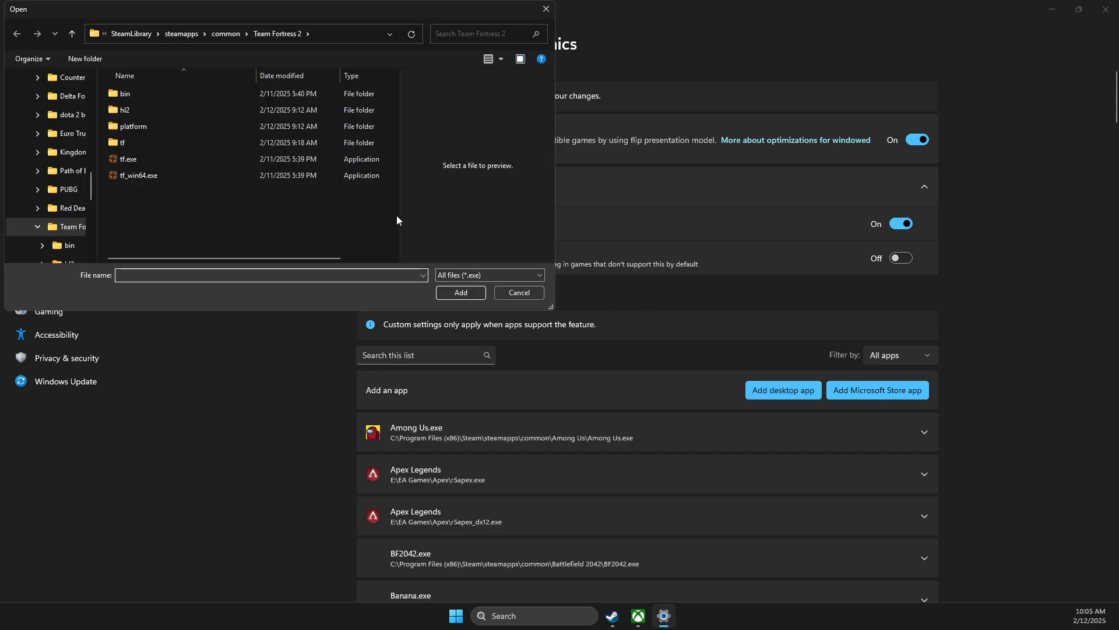
pyautogui.click(325, 33)
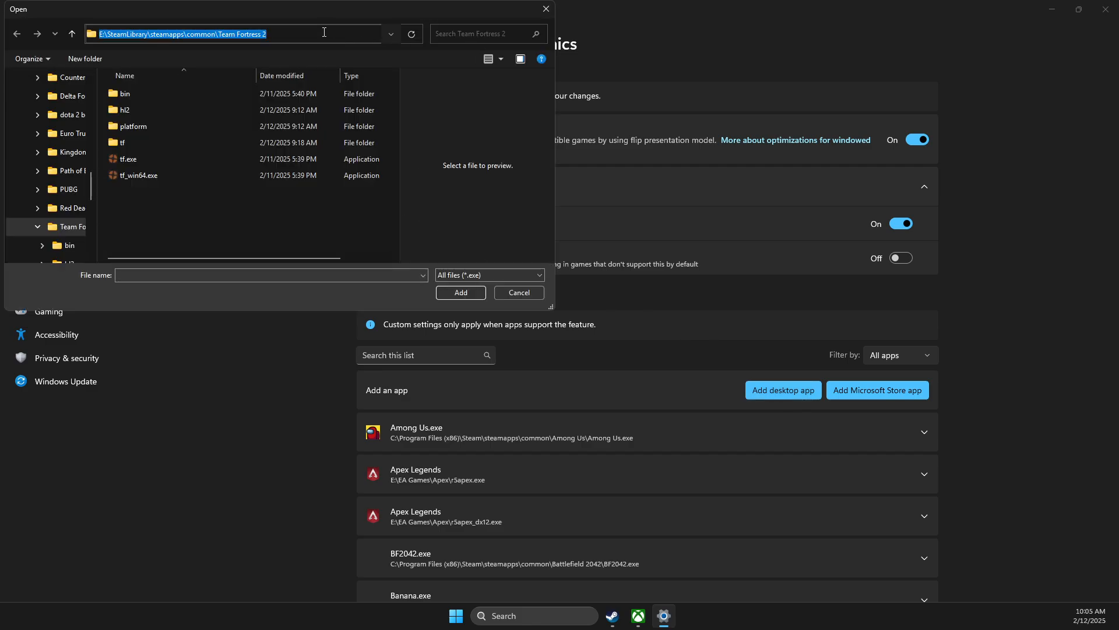
pyautogui.hotkey('ctrl', 'v')
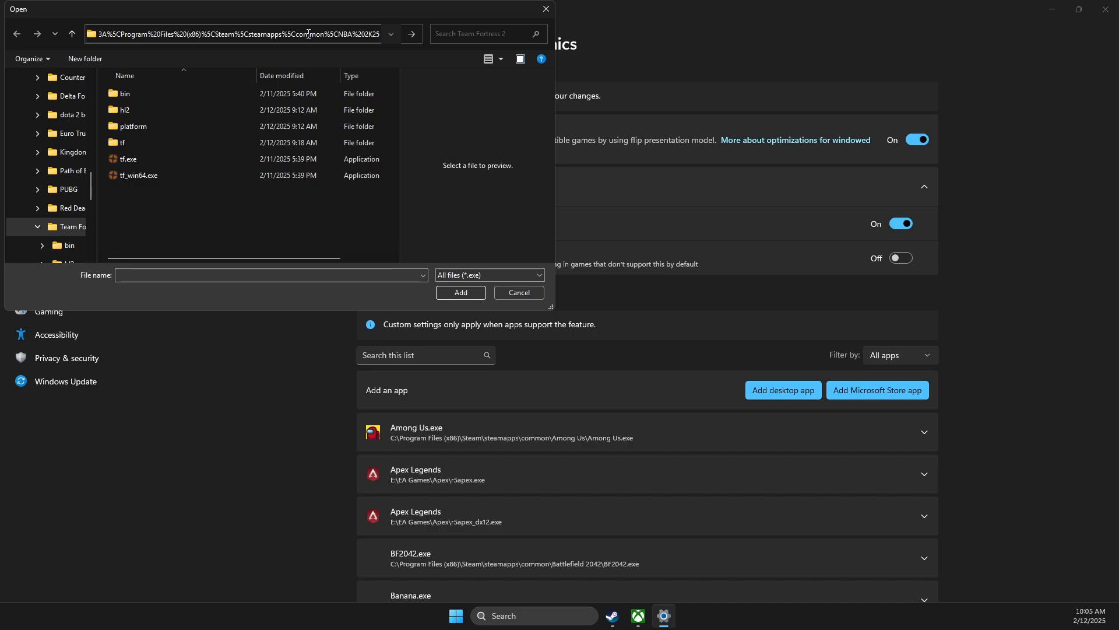
pyautogui.press('Return')
pyautogui.click(187, 88)
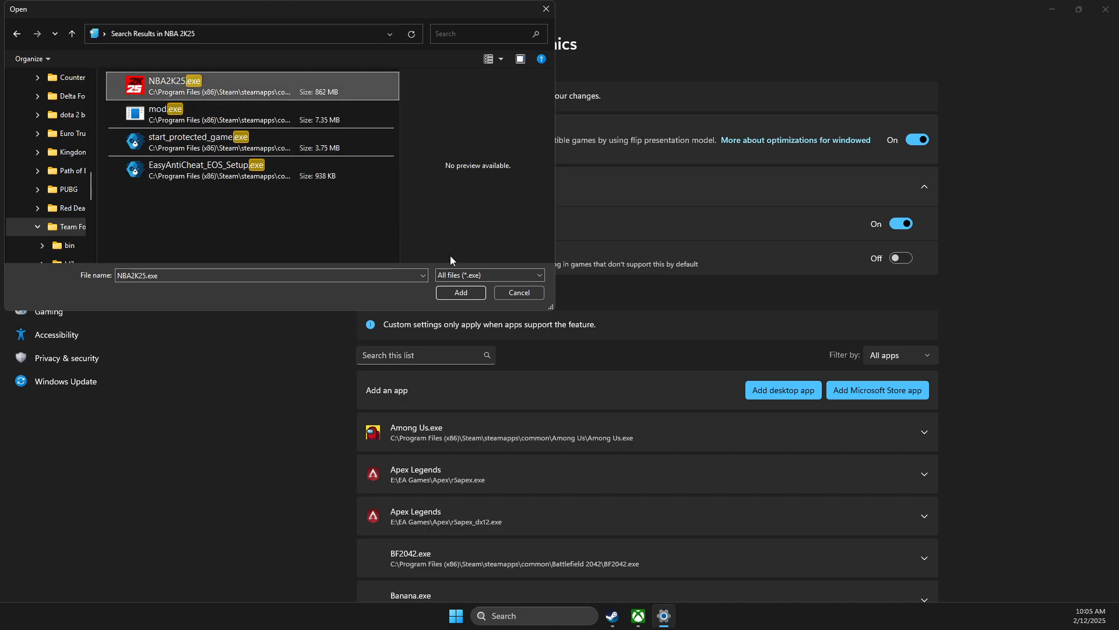
pyautogui.click(456, 294)
# Step: Set NBA2K25.exe's GPU preference to High Performance (NVIDIA GeForce RTX 3070), then close Settings
pyautogui.scroll(-5, 569, 437)
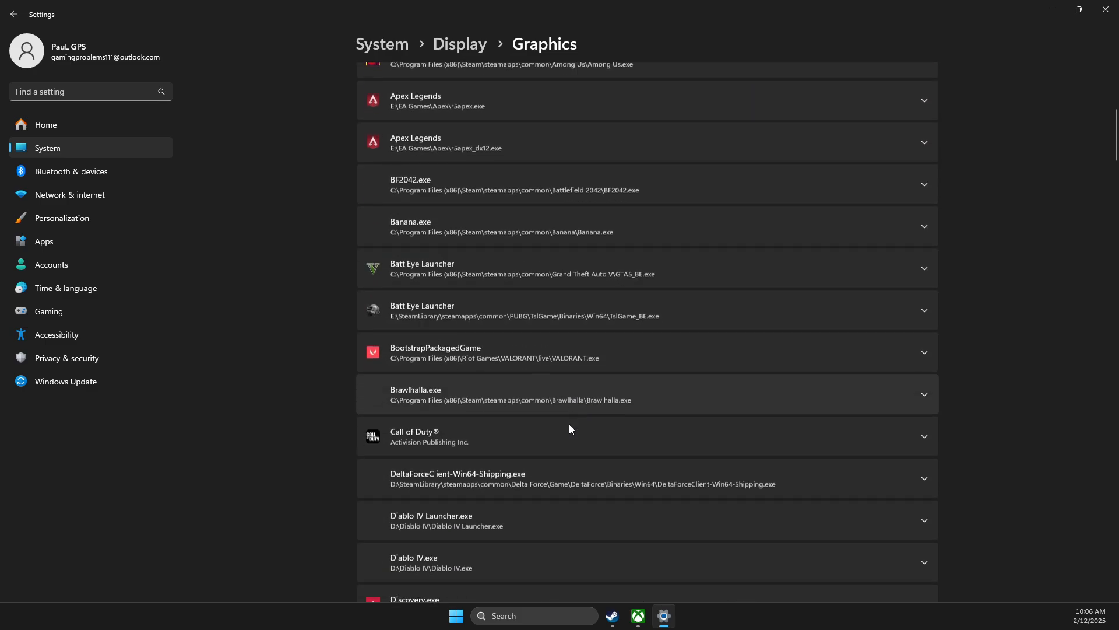
pyautogui.scroll(-15, 569, 424)
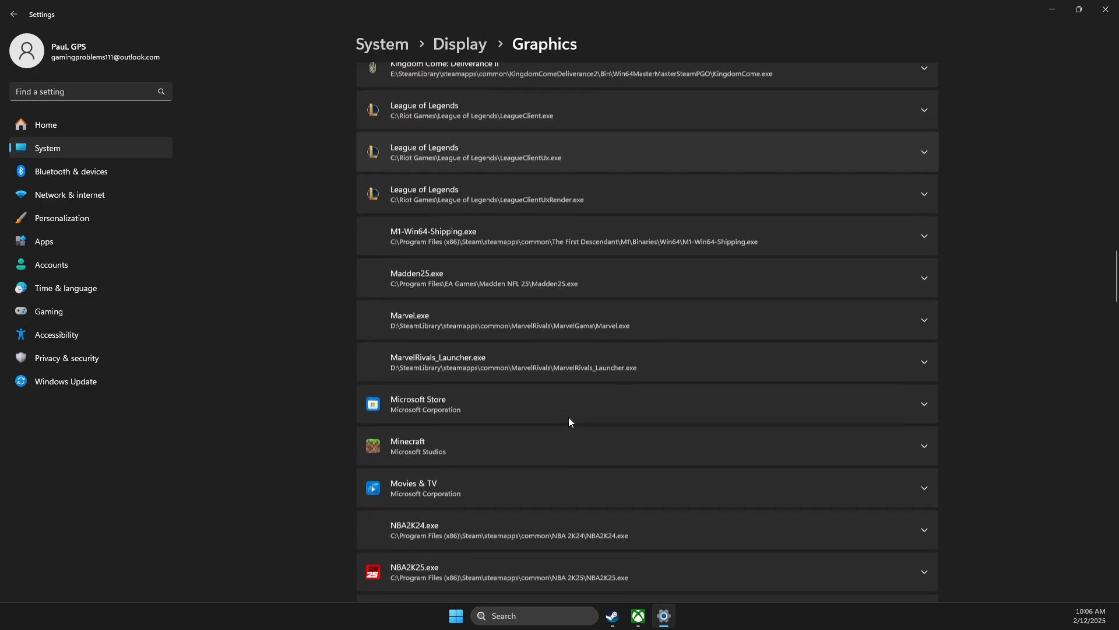
pyautogui.scroll(-6, 569, 421)
pyautogui.scroll(1, 443, 193)
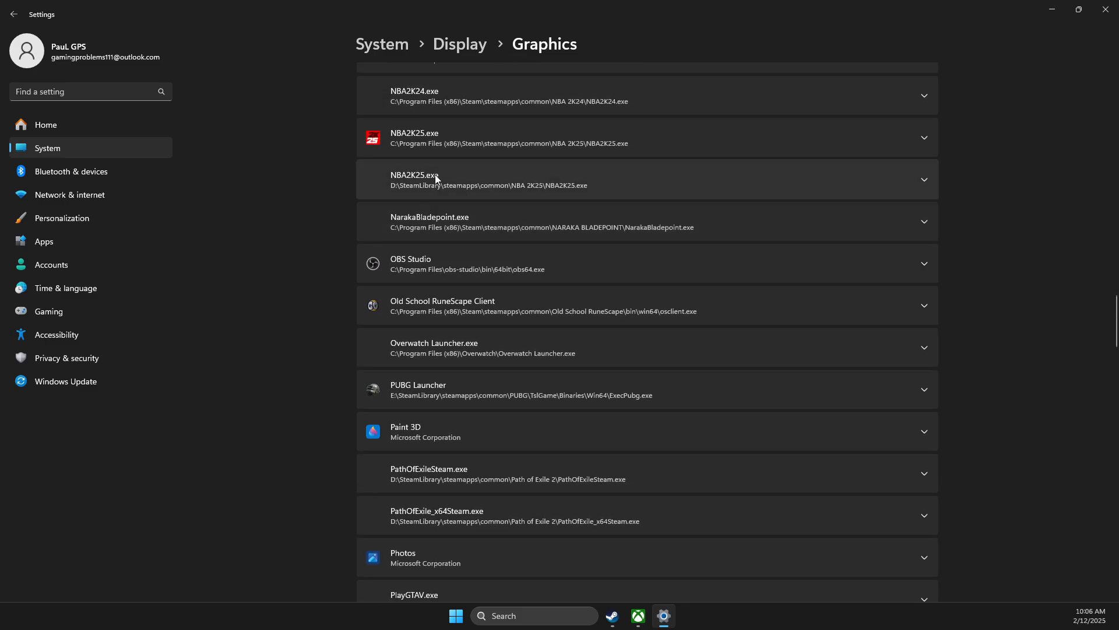
pyautogui.click(435, 143)
pyautogui.scroll(1, 454, 157)
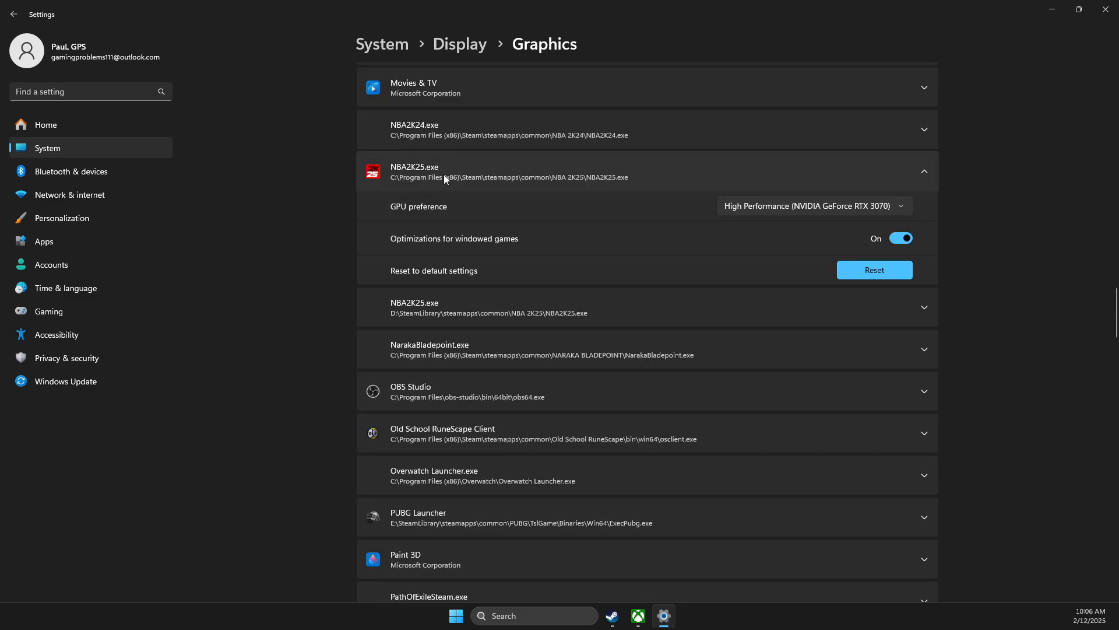
pyautogui.click(402, 315)
pyautogui.scroll(1, 411, 315)
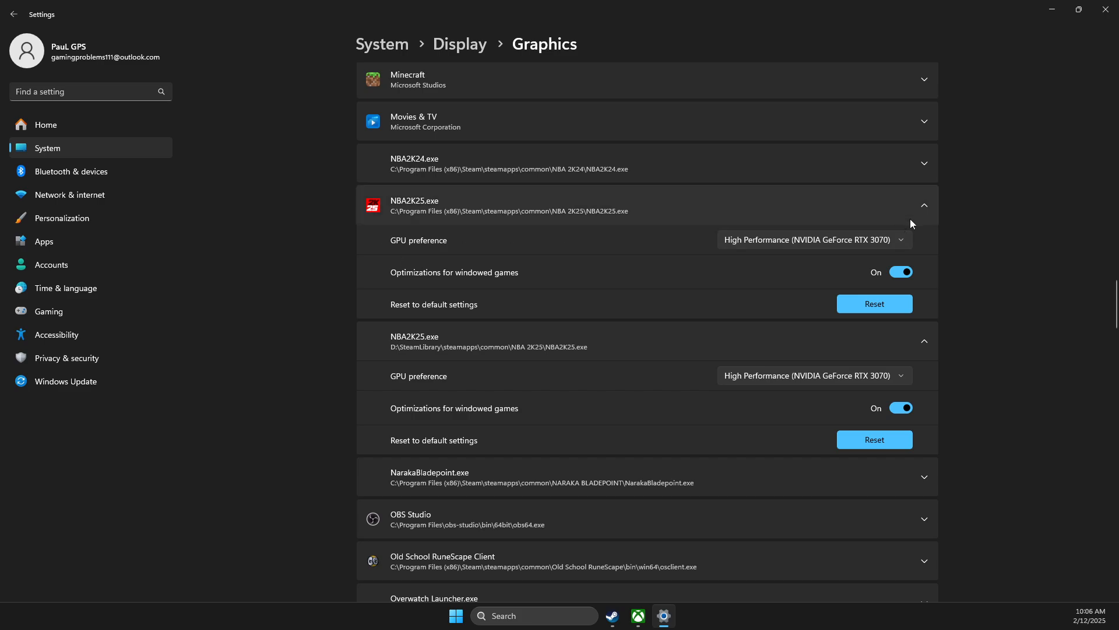
pyautogui.click(841, 240)
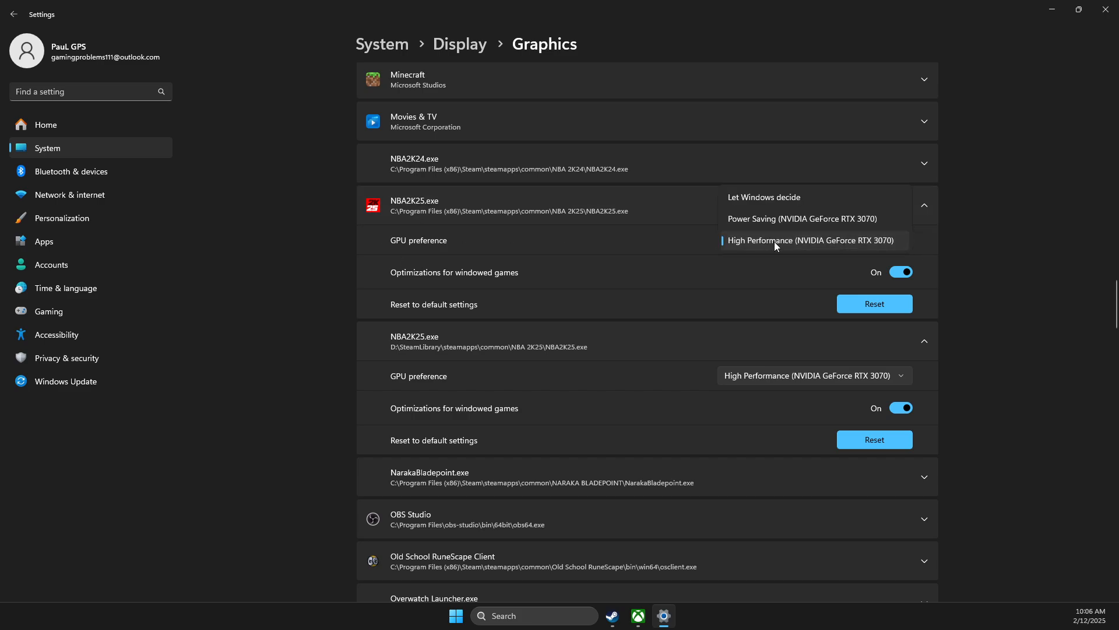
pyautogui.click(442, 276)
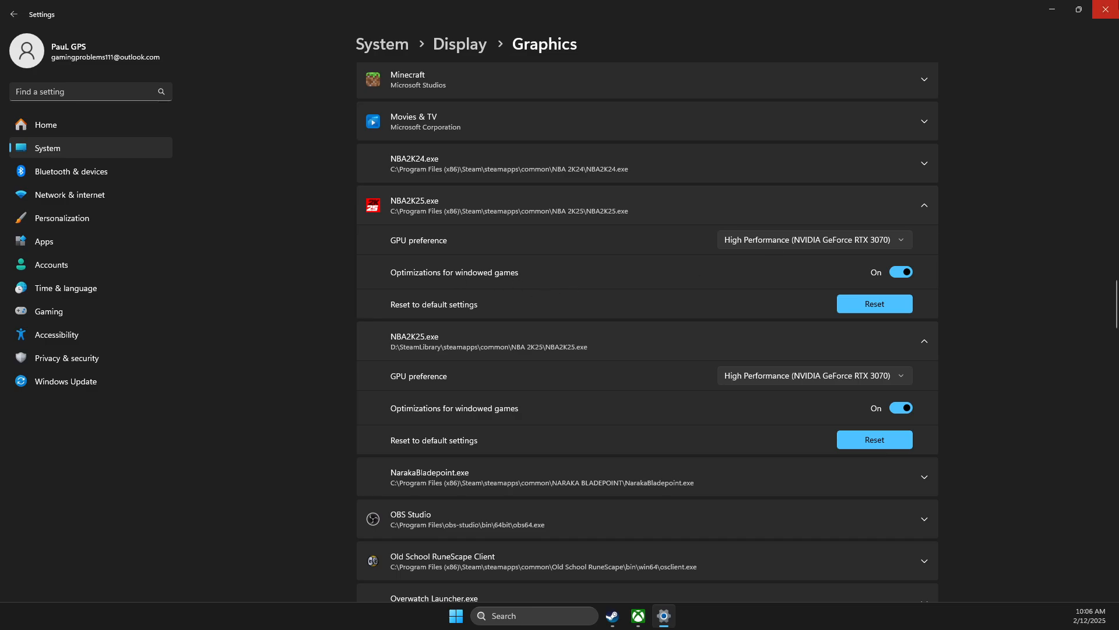
pyautogui.click(1106, 9)
pyautogui.click(536, 616)
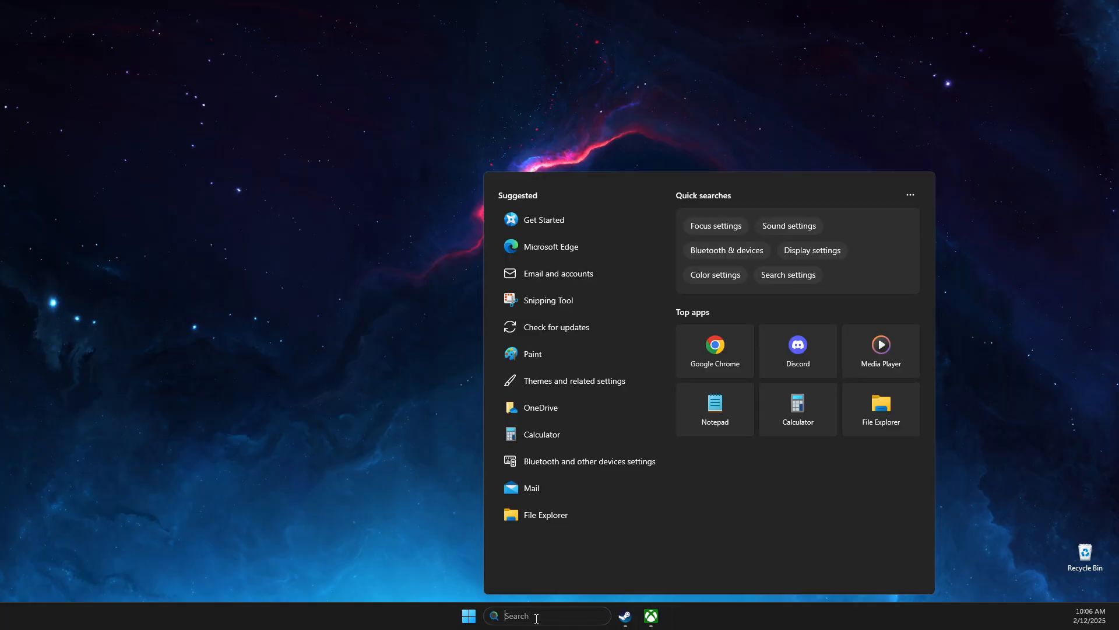
pyautogui.write('power')
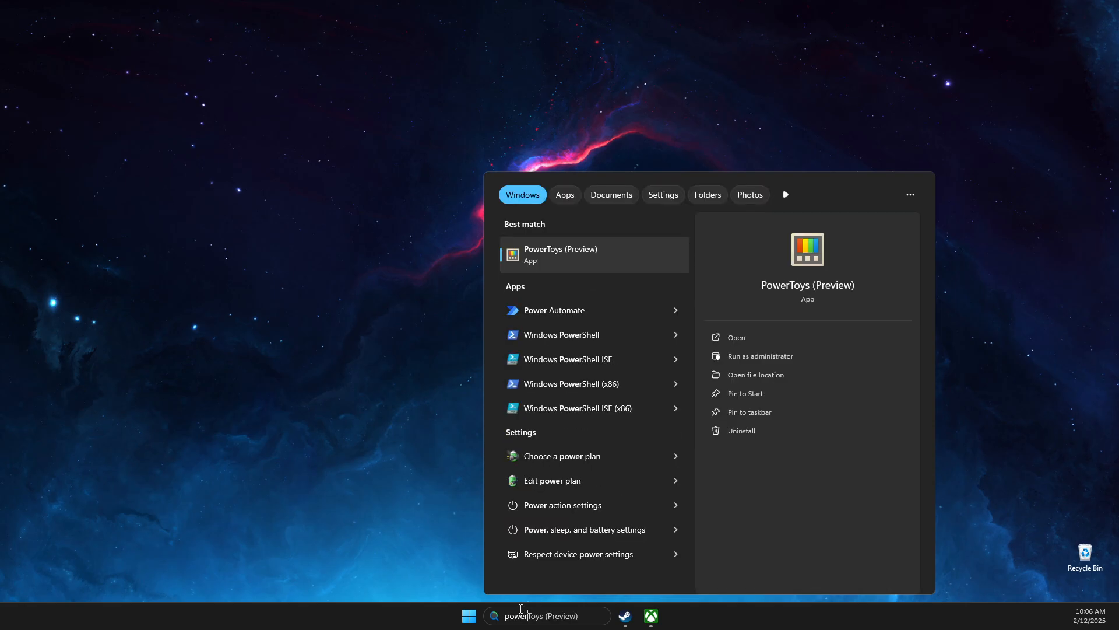
pyautogui.press('BackSpace')
pyautogui.press('BackSpace')
pyautogui.press('BackSpace')
pyautogui.press('BackSpace')
pyautogui.press('BackSpace')
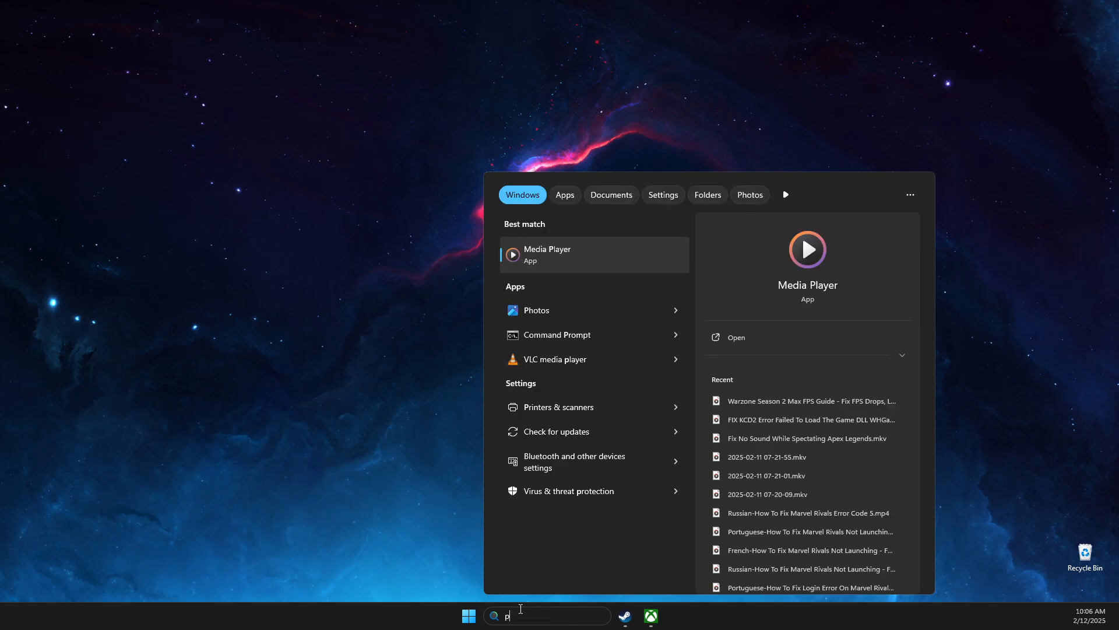
pyautogui.write('edit power plan')
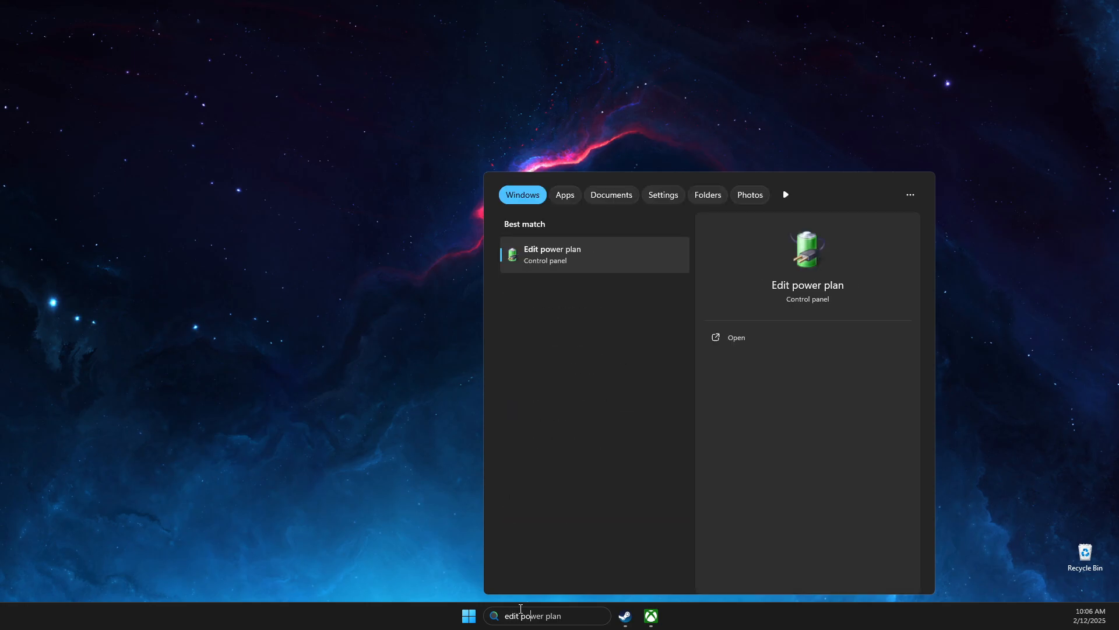
pyautogui.press('Return')
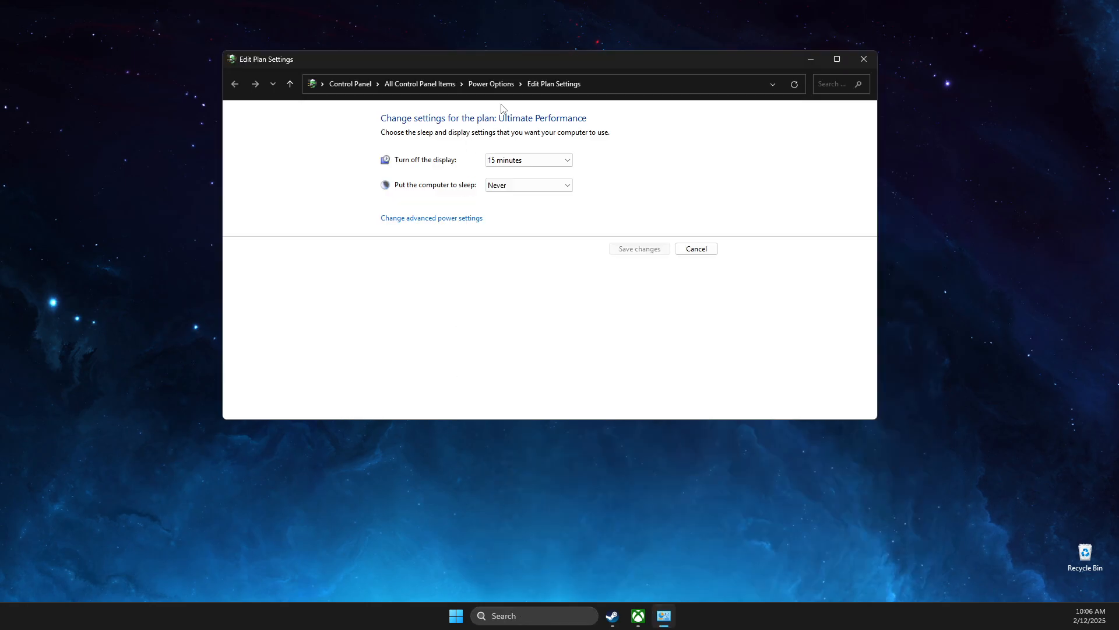
pyautogui.click(491, 83)
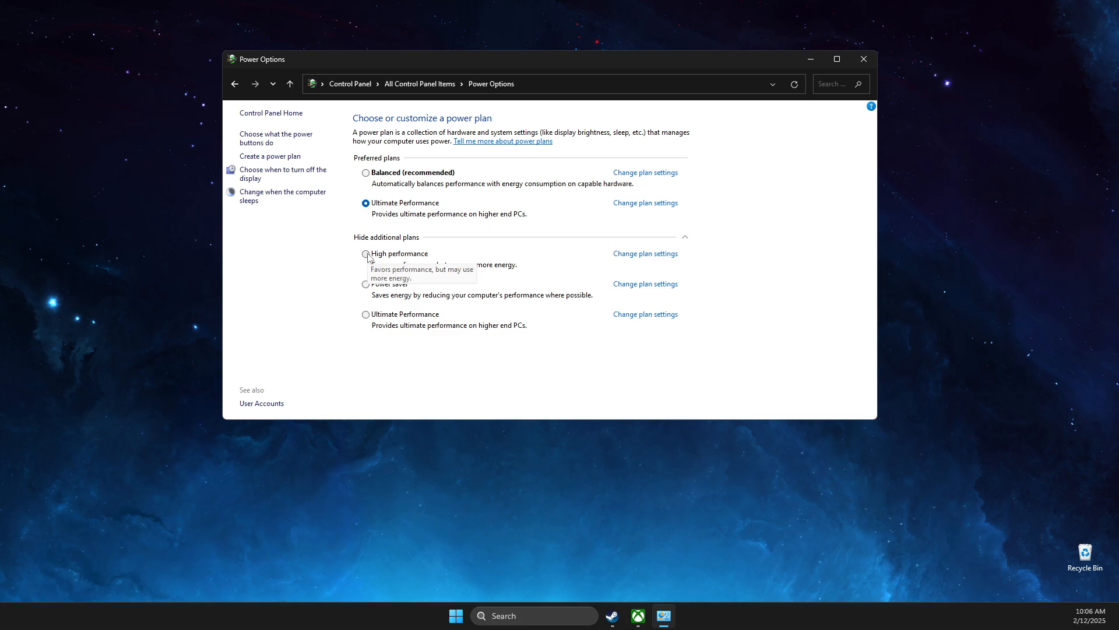
pyautogui.click(871, 59)
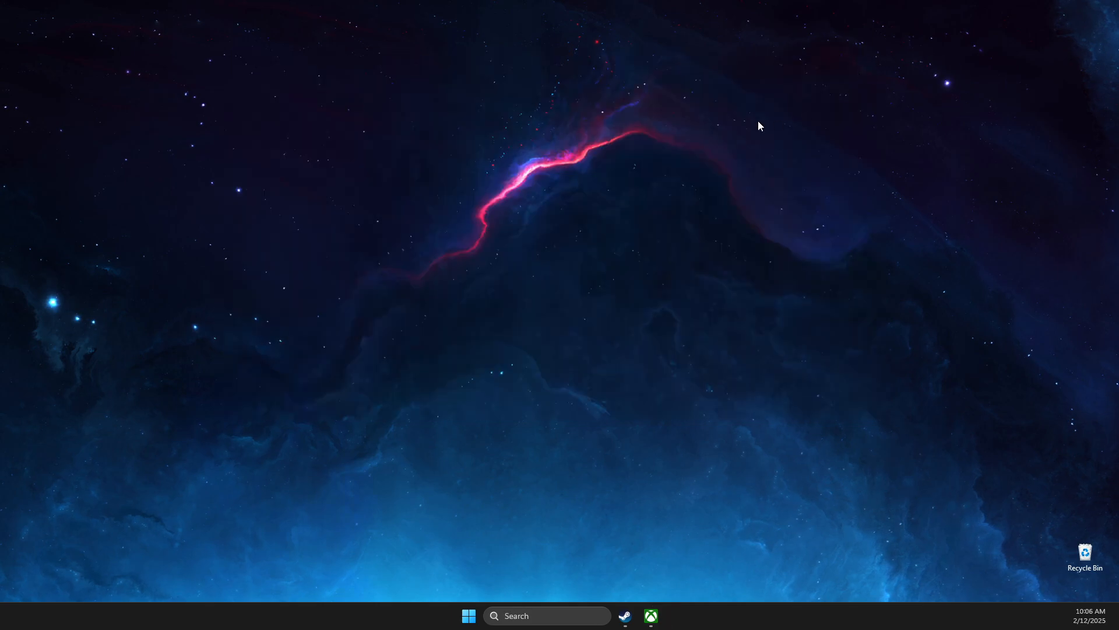
# Step: Open View advanced system settings and review the Performance Options visual effects
pyautogui.click(531, 612)
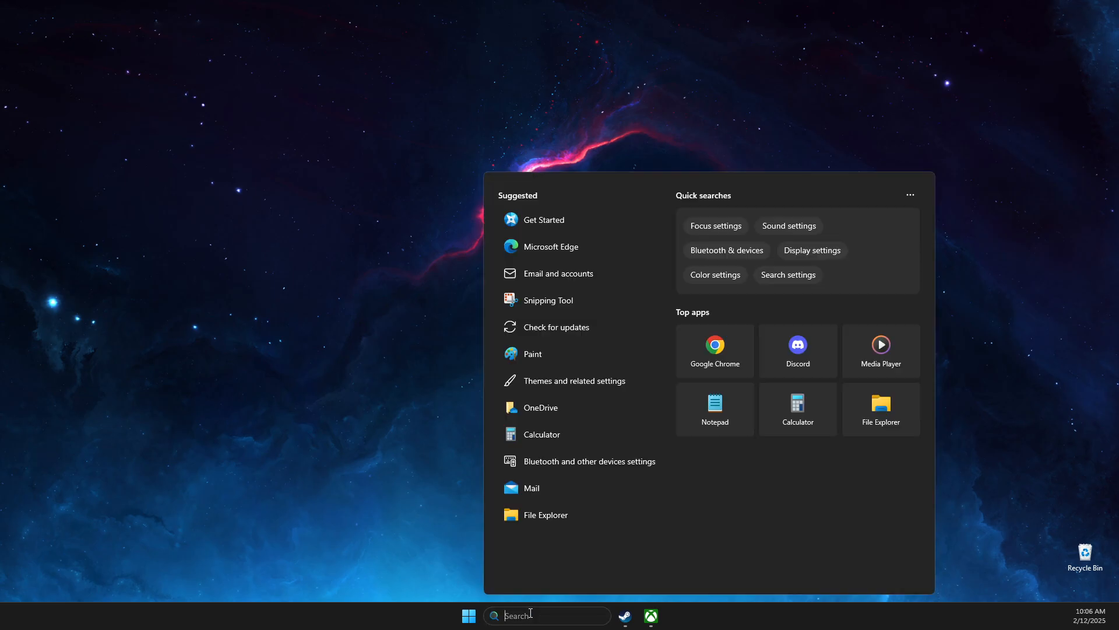
pyautogui.write('view advanced system setti')
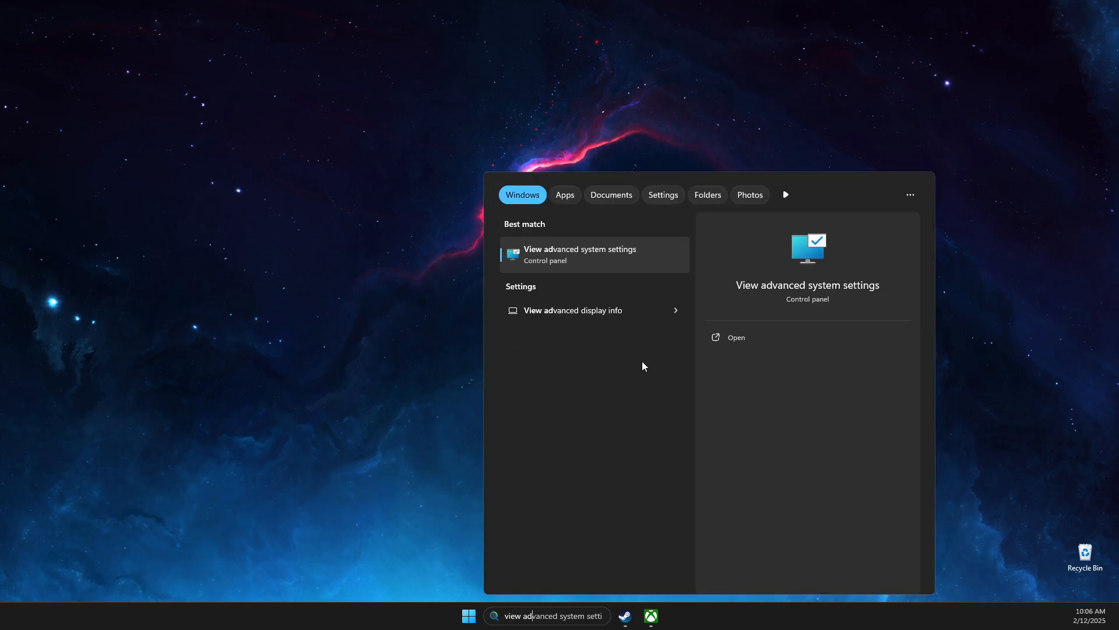
pyautogui.click(617, 255)
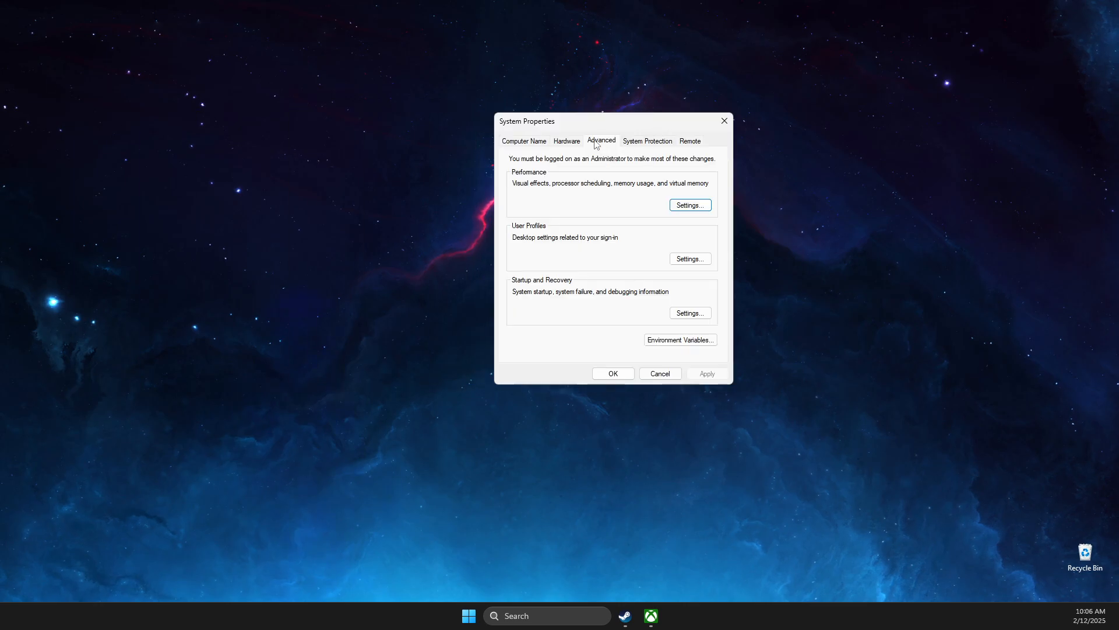
pyautogui.click(691, 207)
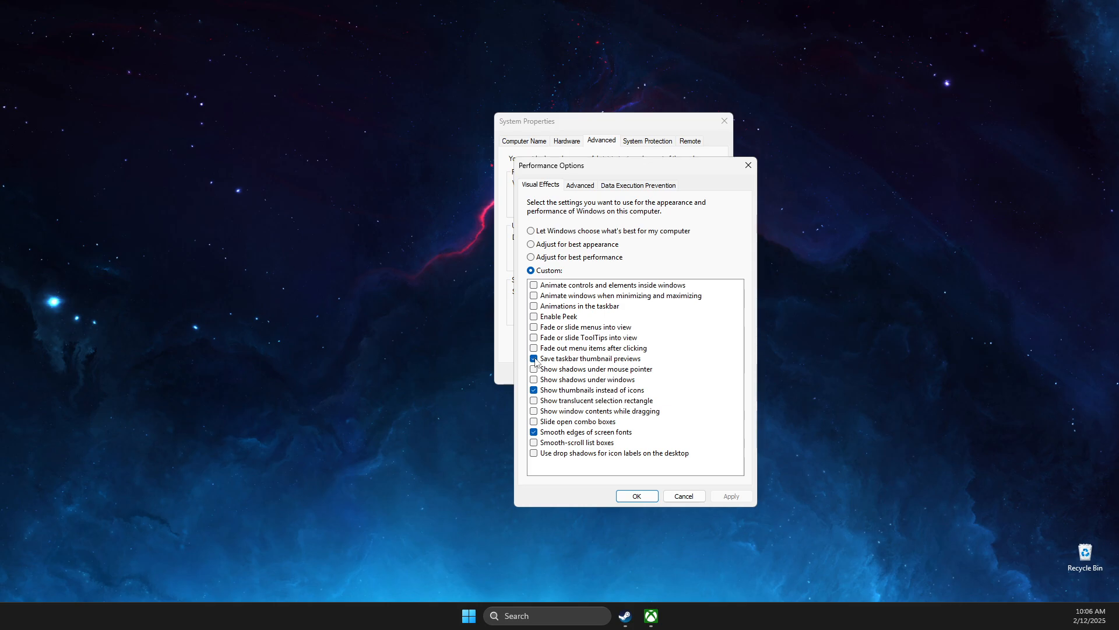
pyautogui.click(637, 496)
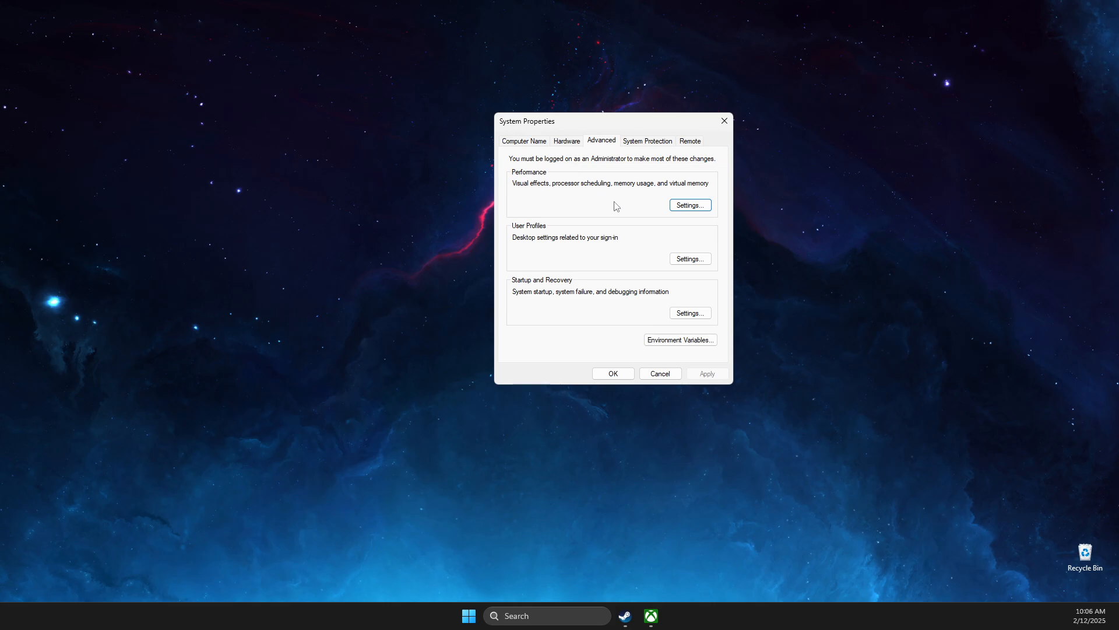
# Step: In Virtual Memory, turn off automatic paging management and give E: New Volume a custom size
pyautogui.click(690, 206)
pyautogui.click(583, 185)
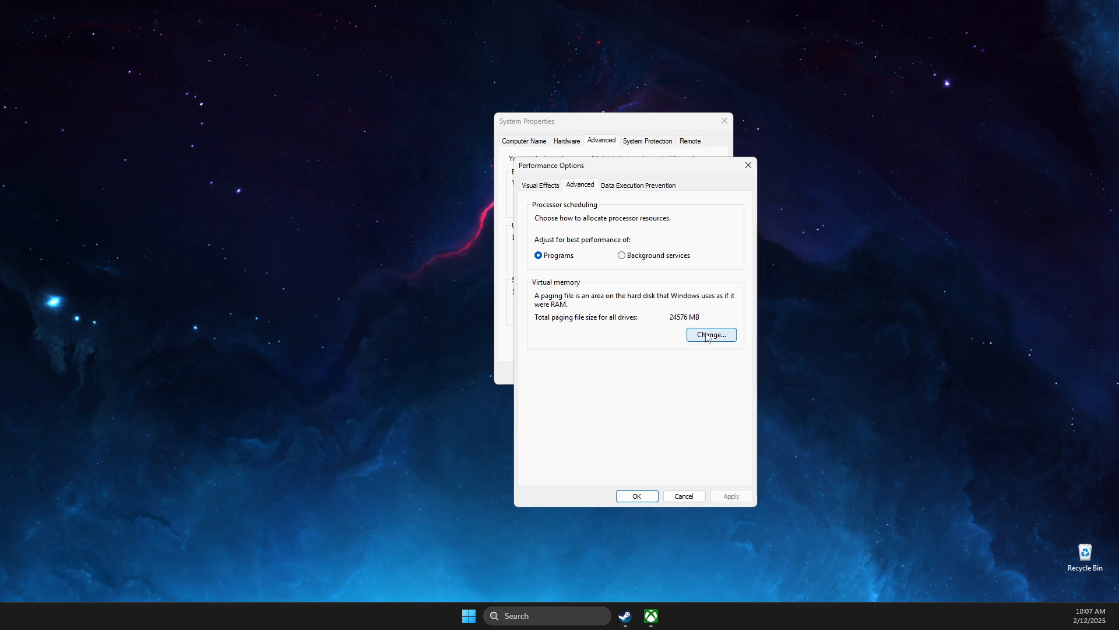
pyautogui.click(708, 337)
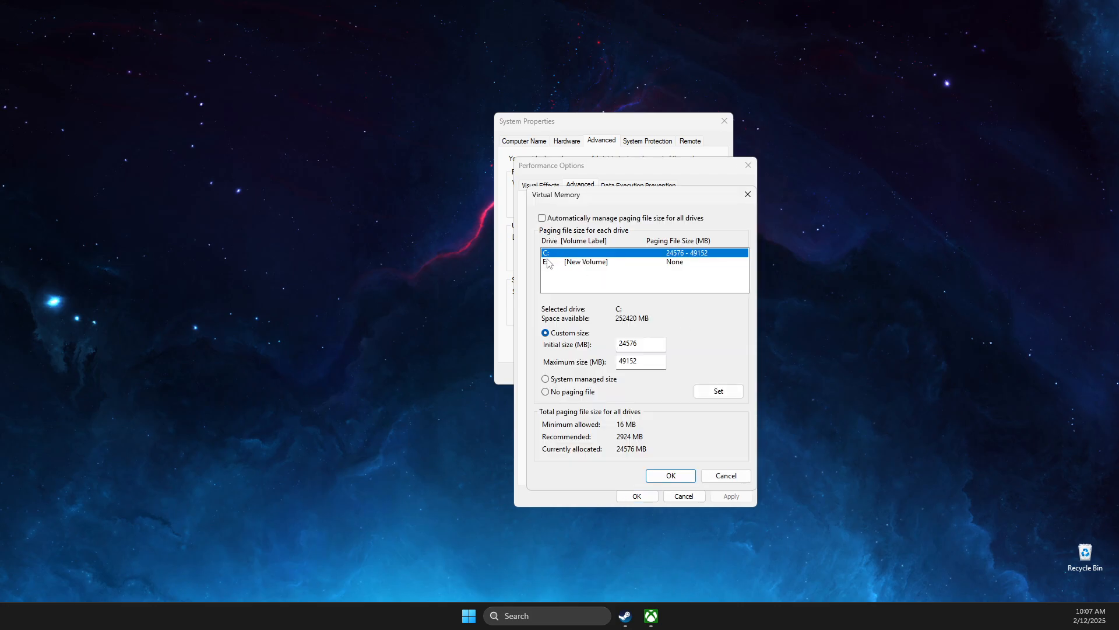
pyautogui.click(568, 262)
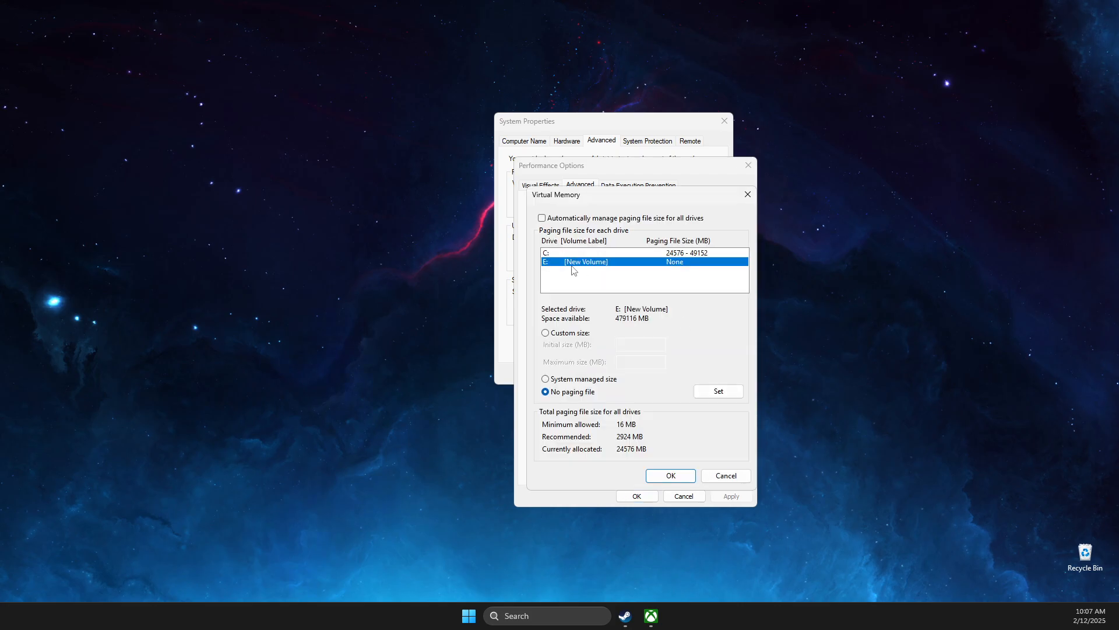
pyautogui.click(542, 218)
pyautogui.click(542, 218)
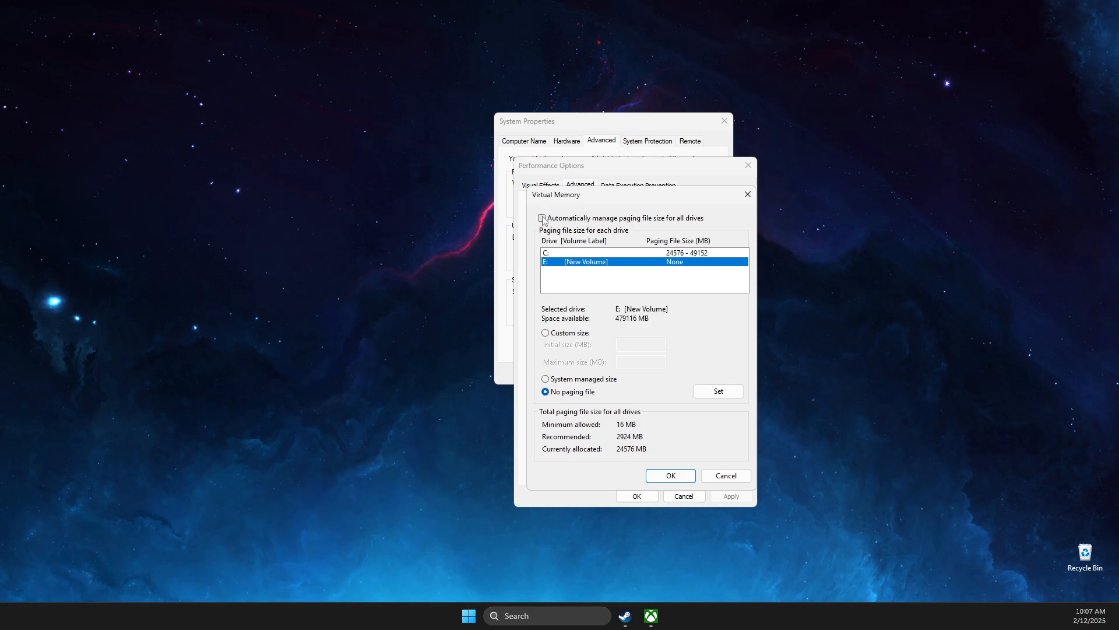
pyautogui.click(546, 332)
pyautogui.moveTo(624, 200); pyautogui.dragTo(443, 136)
pyautogui.click(527, 618)
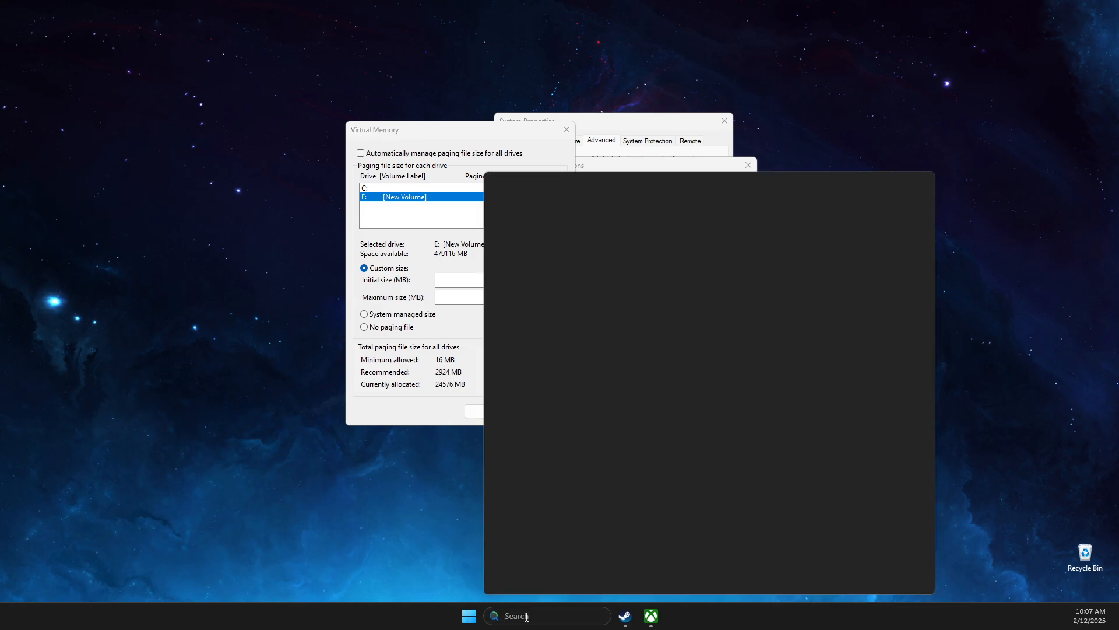
pyautogui.write('system Information')
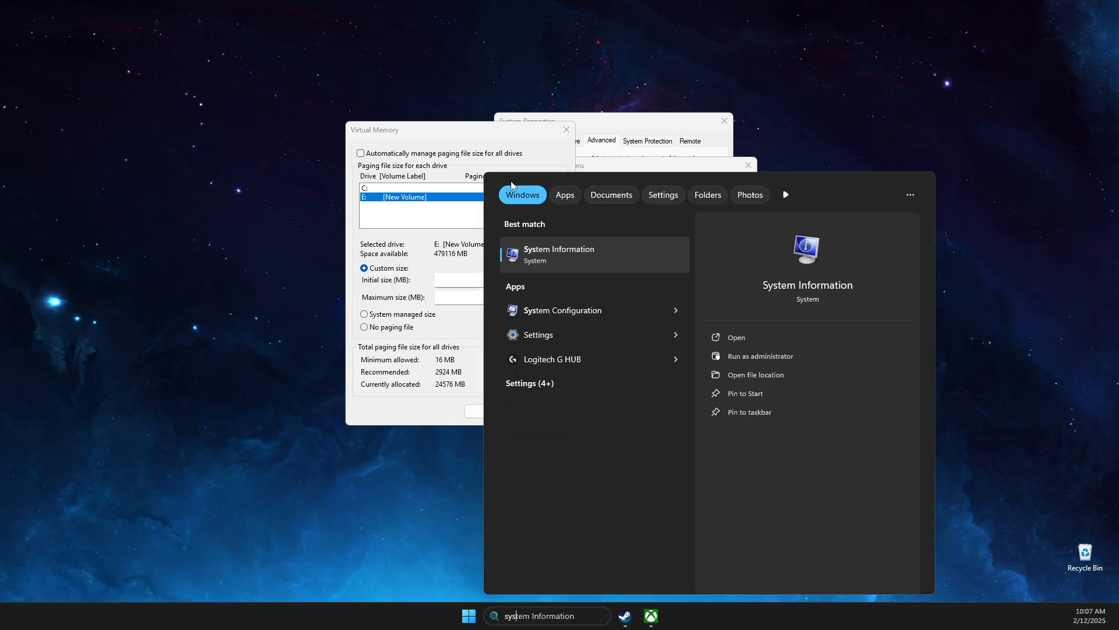
pyautogui.click(562, 251)
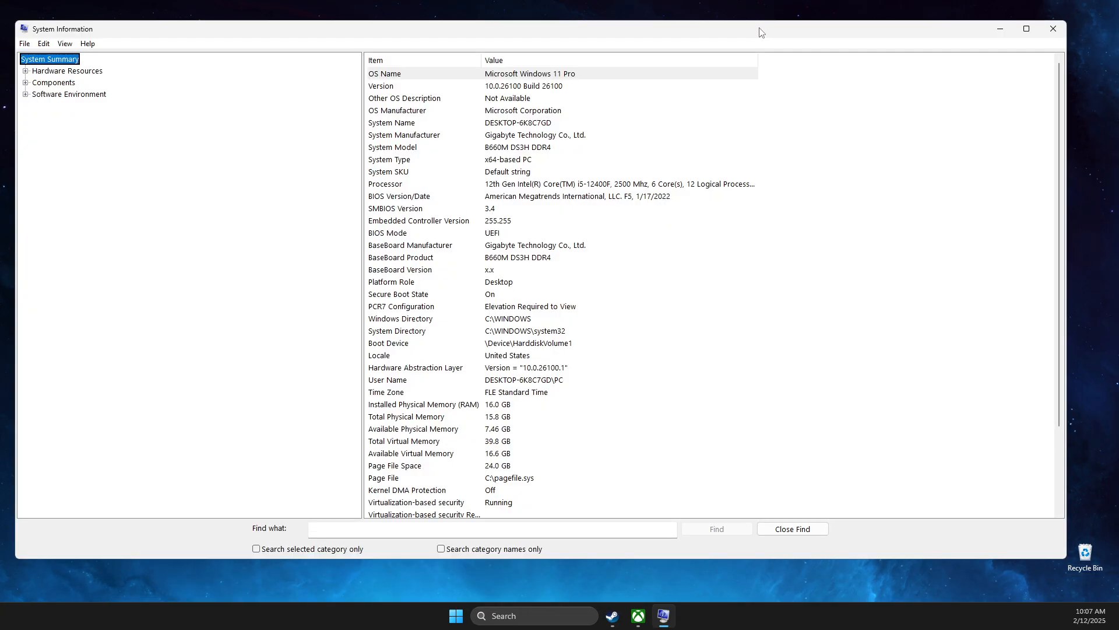
pyautogui.click(444, 408)
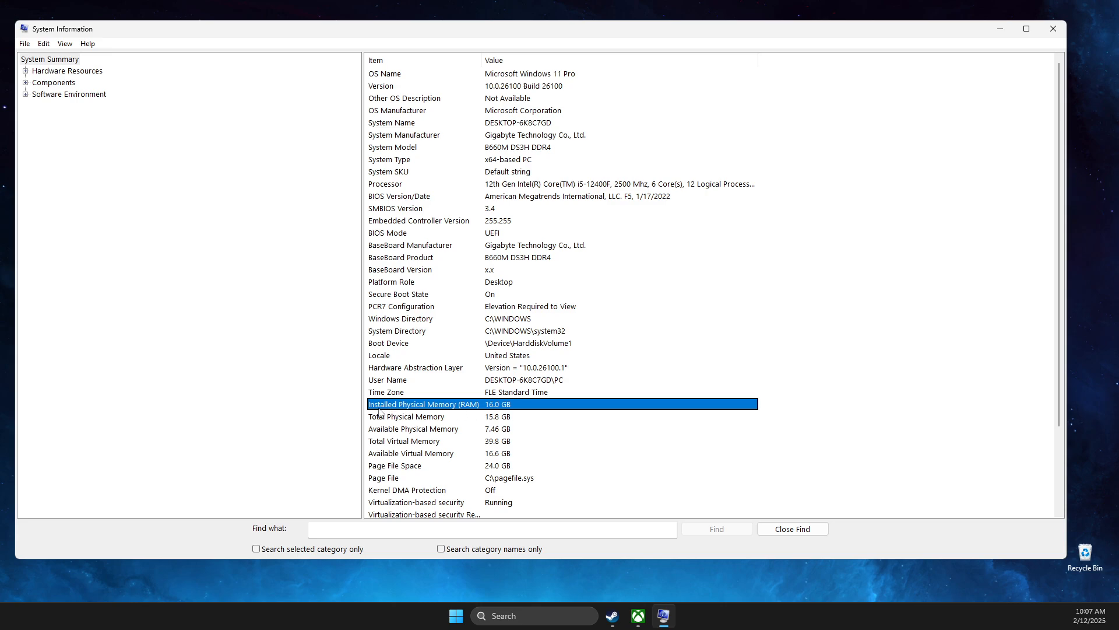
pyautogui.click(1053, 28)
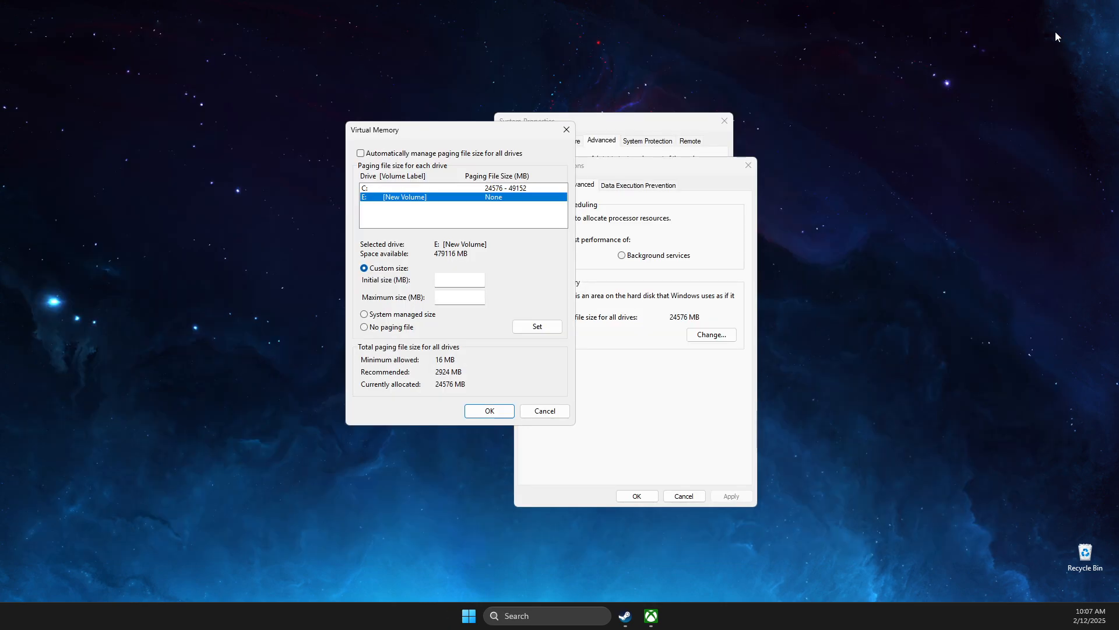
# Step: Launch Calculator and place it beside the Virtual Memory dialog
pyautogui.click(574, 608)
pyautogui.write('calculator')
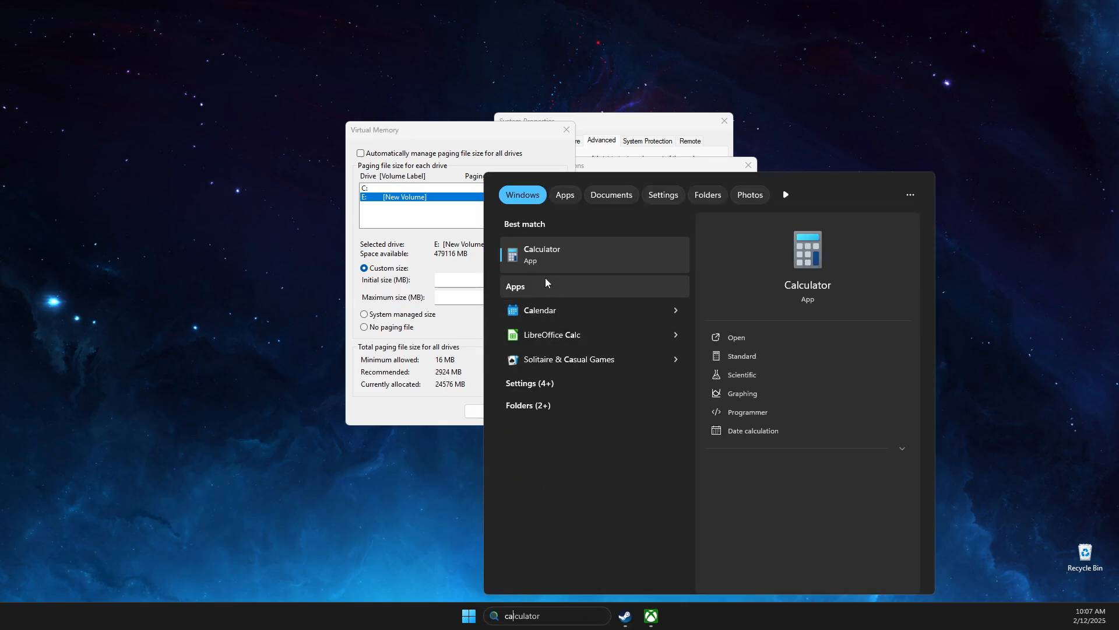
pyautogui.click(542, 255)
pyautogui.moveTo(923, 142); pyautogui.dragTo(884, 135)
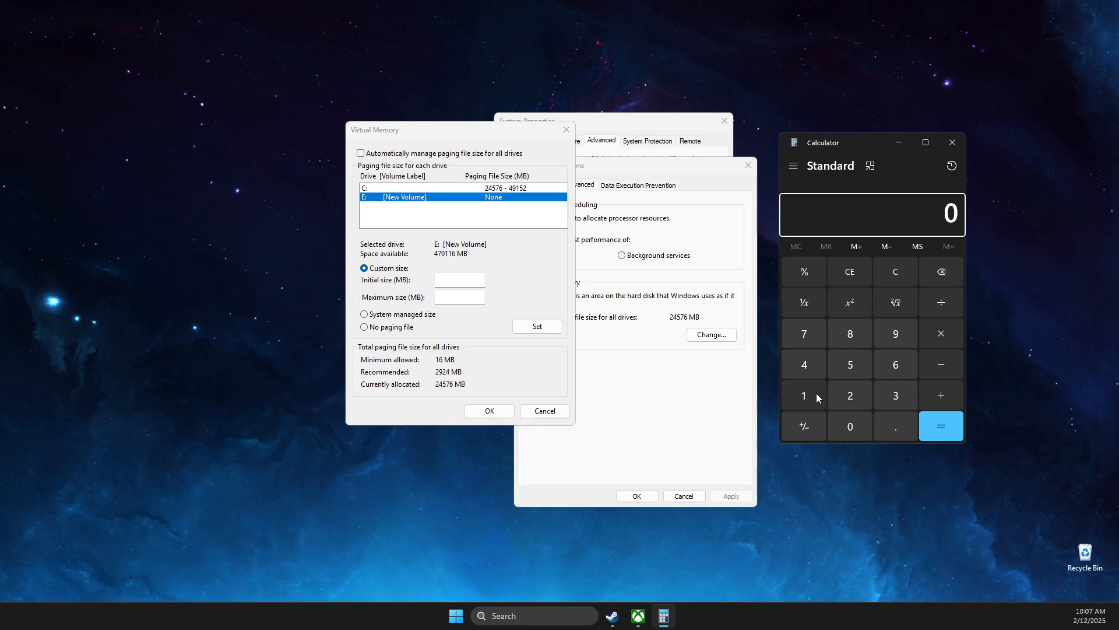
# Step: Calculate the 24,576 MB initial paging size as 16 × 1024 × 1.5
pyautogui.click(817, 393)
pyautogui.click(898, 363)
pyautogui.click(941, 334)
pyautogui.click(807, 397)
pyautogui.click(841, 415)
pyautogui.click(850, 395)
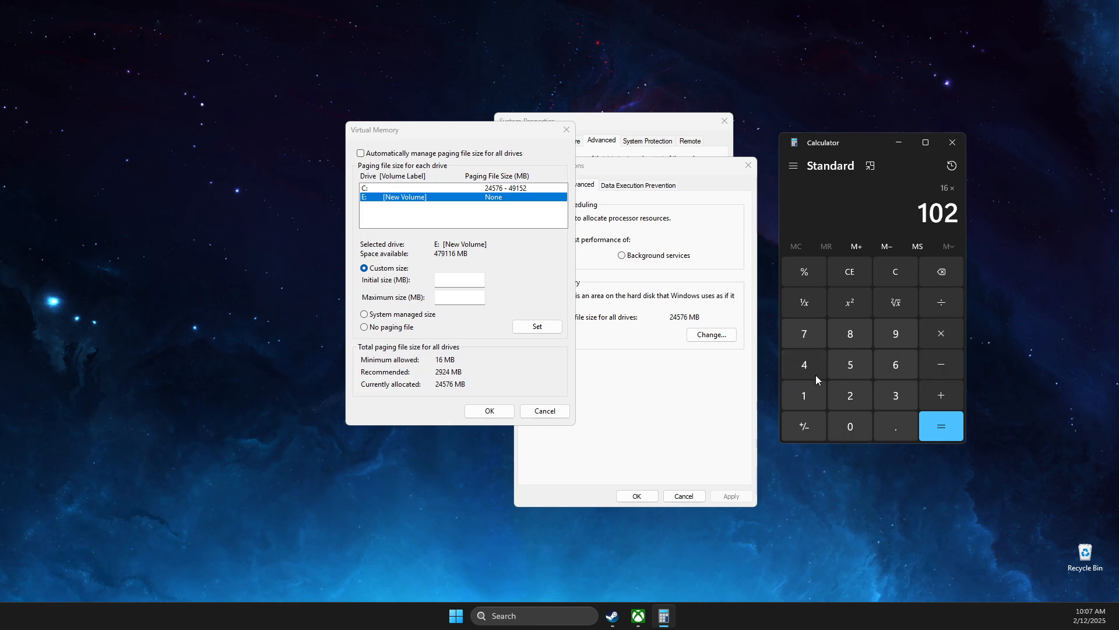
pyautogui.click(805, 364)
pyautogui.click(941, 333)
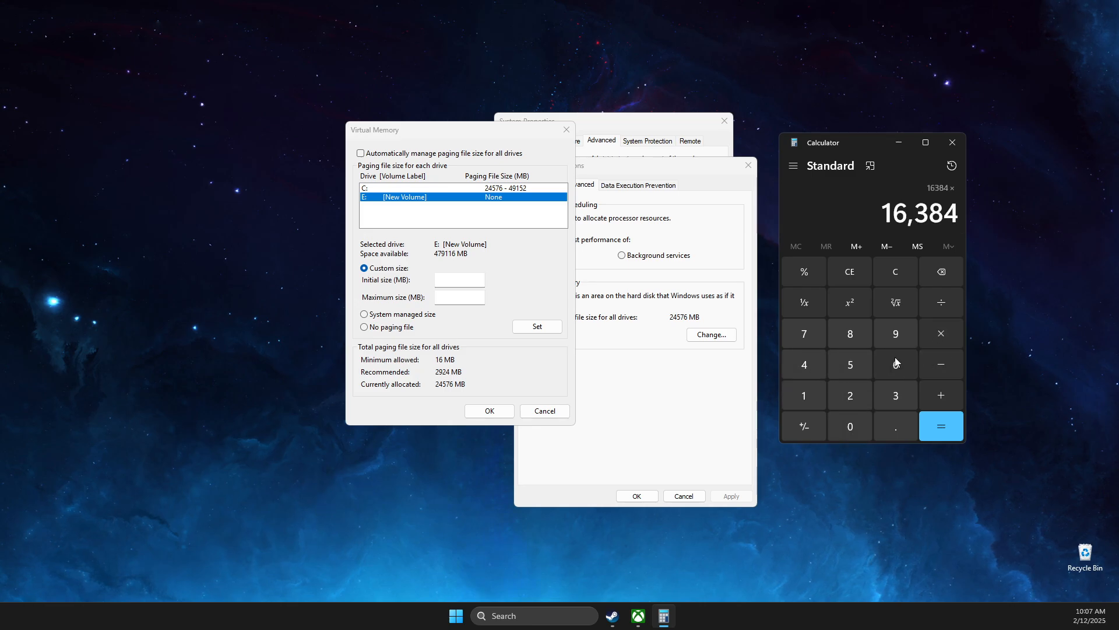
pyautogui.click(801, 403)
pyautogui.click(892, 426)
pyautogui.click(851, 364)
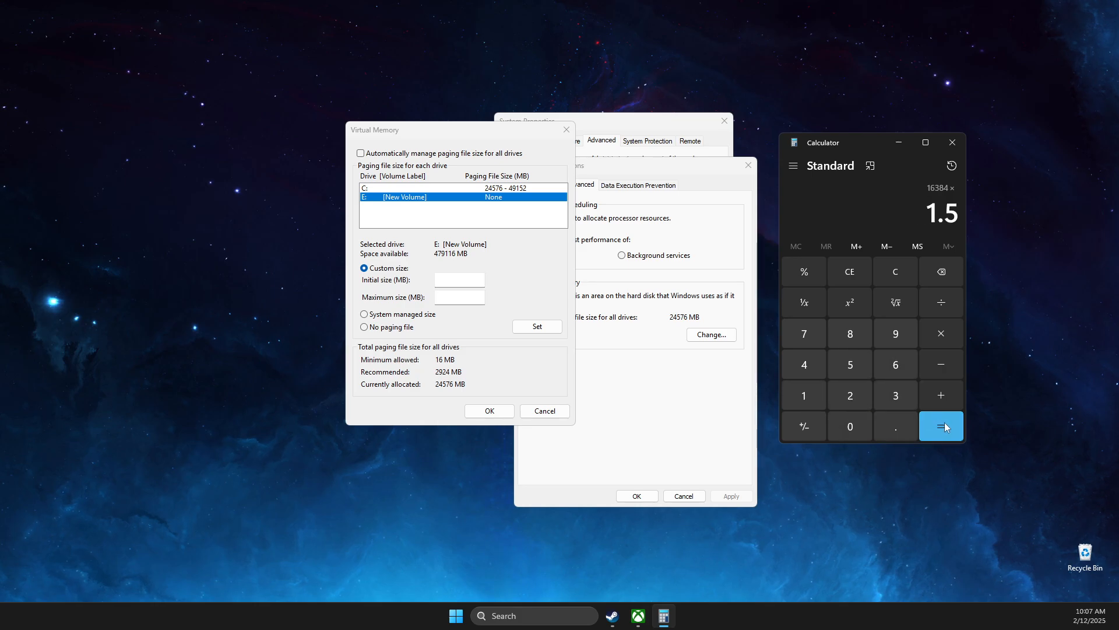
pyautogui.click(941, 426)
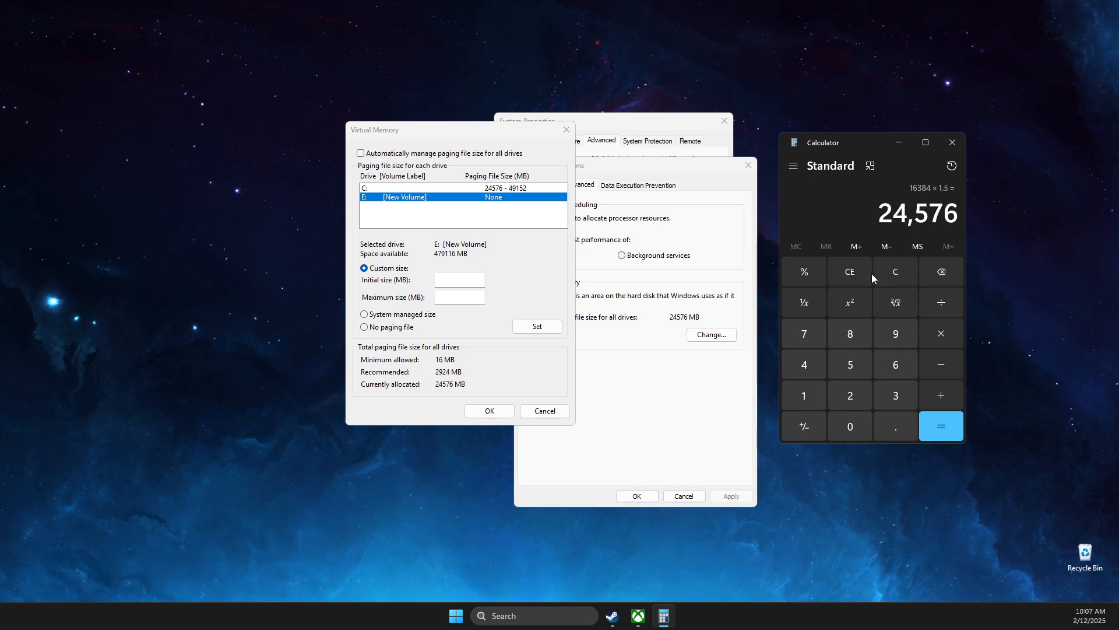
pyautogui.click(441, 277)
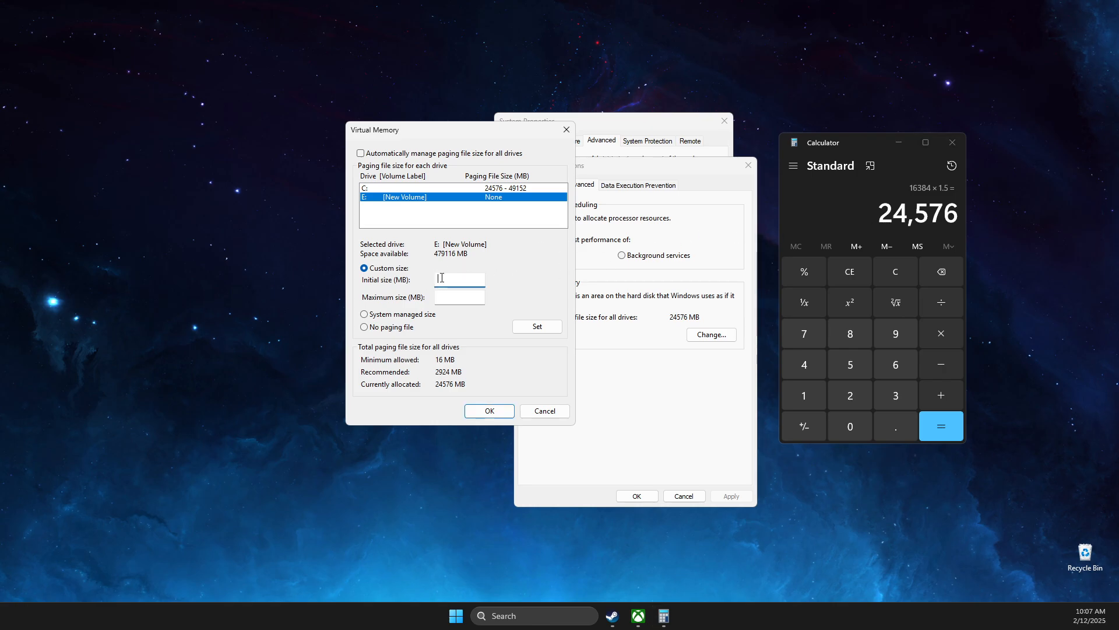
# Step: Calculate the 49,152 MB maximum paging size as 16384 × 3
pyautogui.click(894, 274)
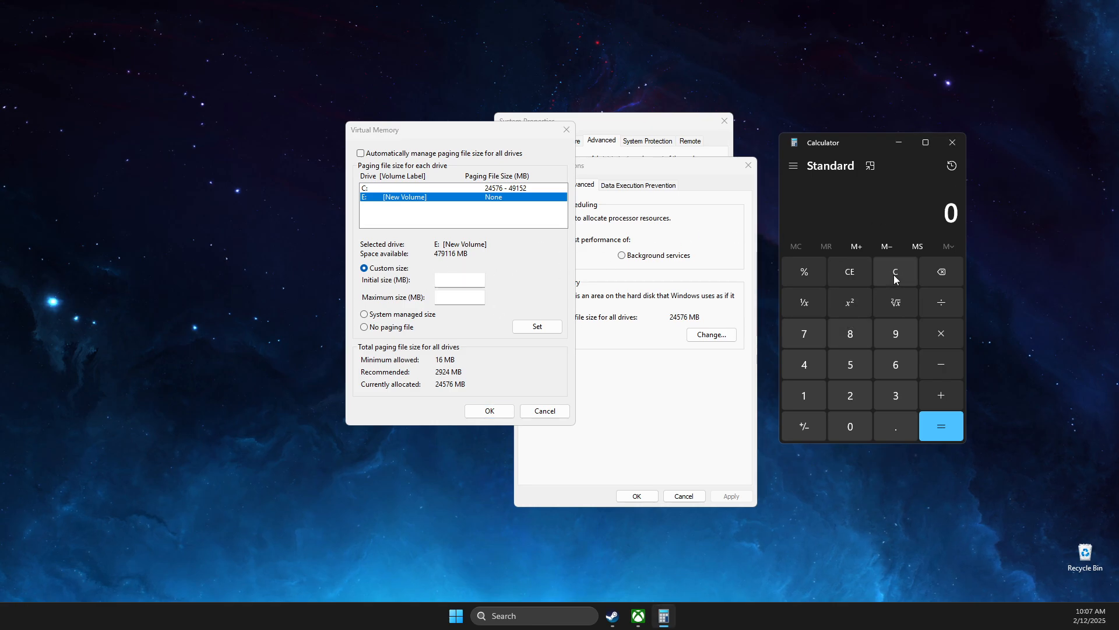
pyautogui.click(809, 395)
pyautogui.click(890, 366)
pyautogui.click(933, 336)
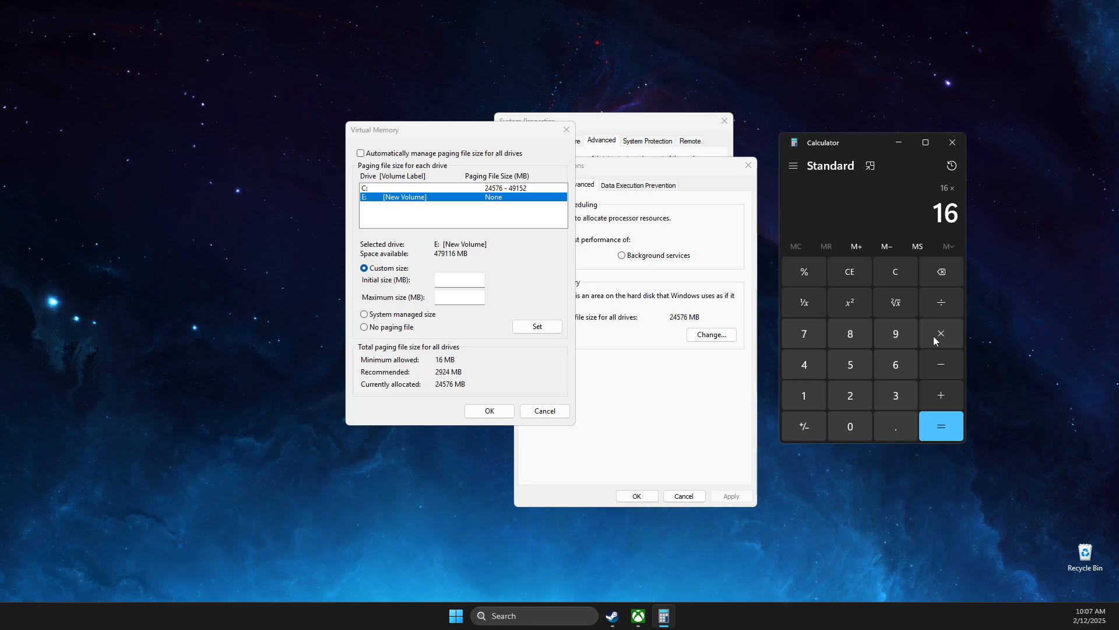
pyautogui.click(803, 395)
pyautogui.click(850, 426)
pyautogui.click(850, 395)
pyautogui.click(805, 365)
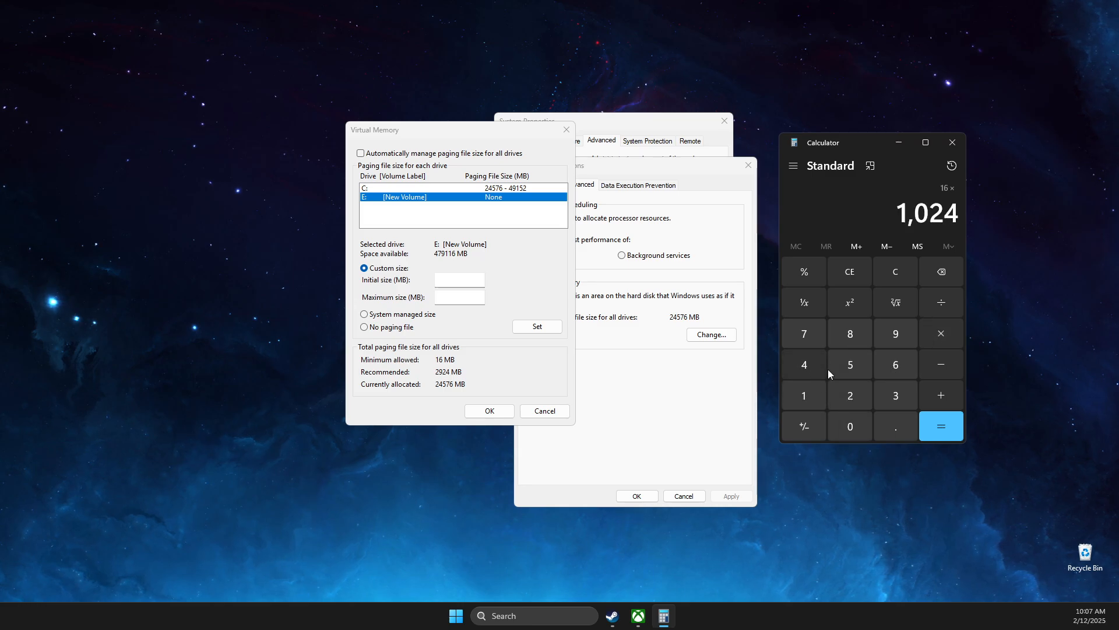
pyautogui.click(931, 343)
pyautogui.click(901, 394)
pyautogui.click(936, 427)
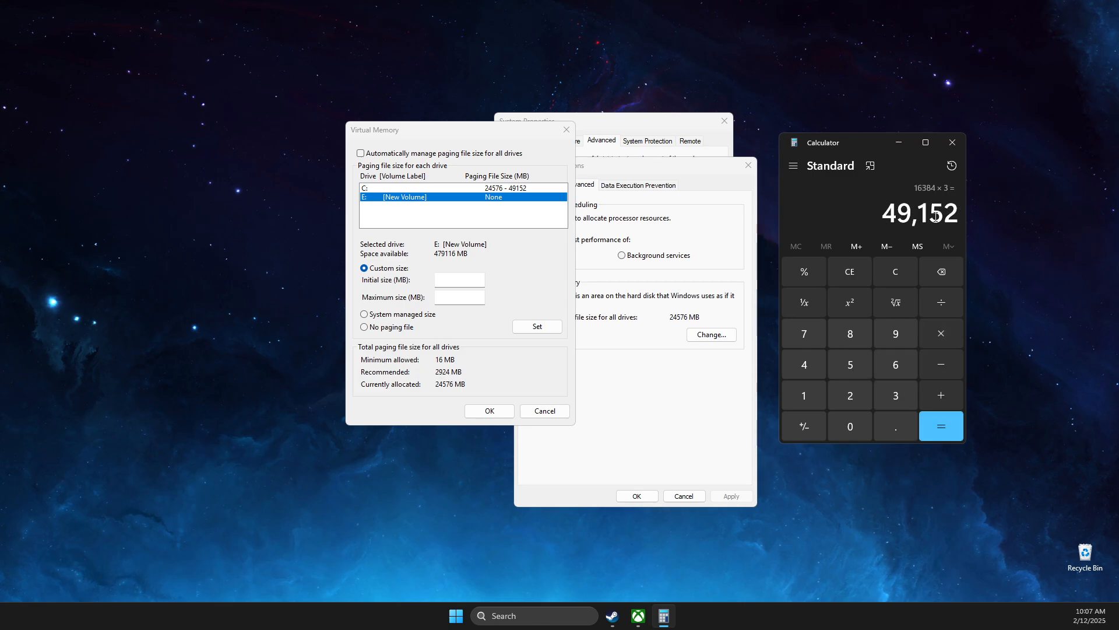
pyautogui.click(457, 300)
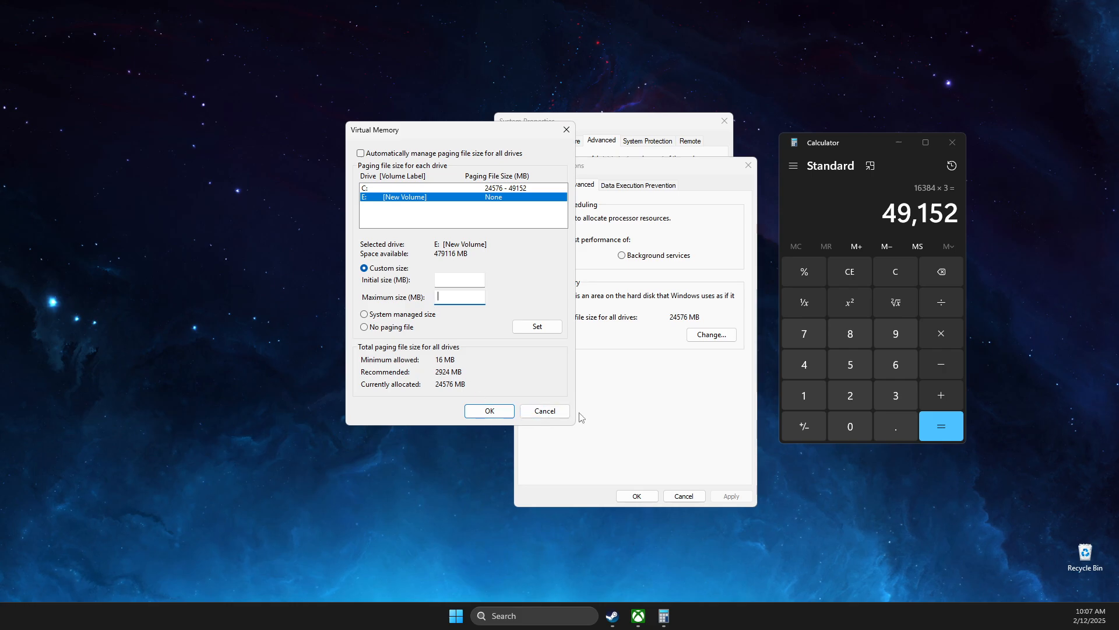
# Step: Close the Virtual Memory, Performance Options and System Properties windows
pyautogui.click(544, 411)
pyautogui.click(684, 495)
pyautogui.click(724, 120)
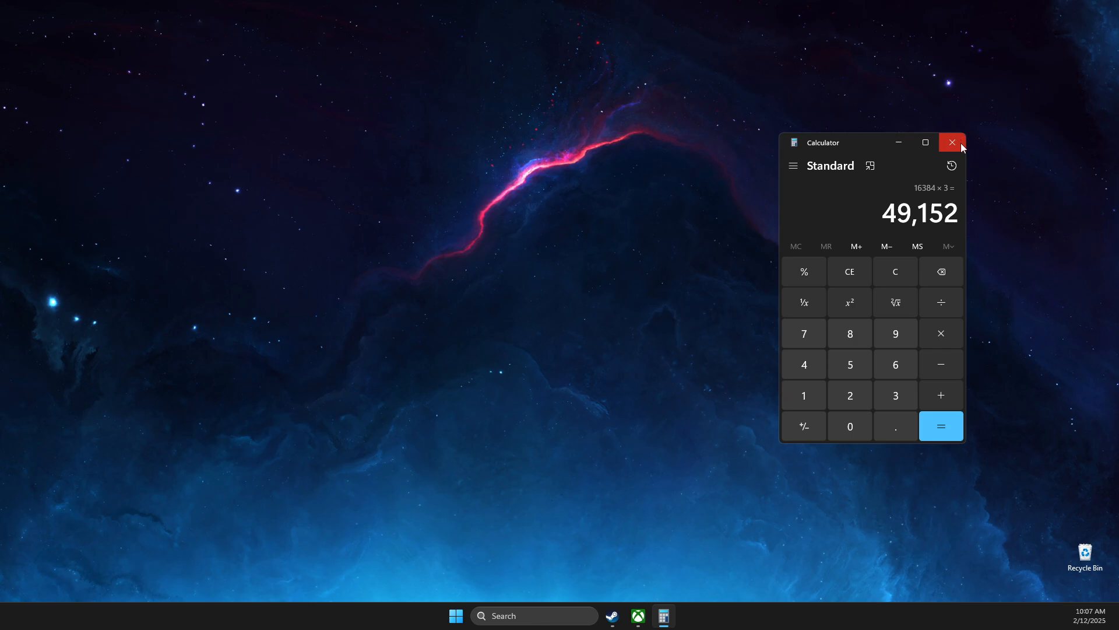
# Step: In System Configuration services, hide Microsoft services and untick AntiCheatExpert Protection, then close it
pyautogui.click(952, 142)
pyautogui.click(540, 613)
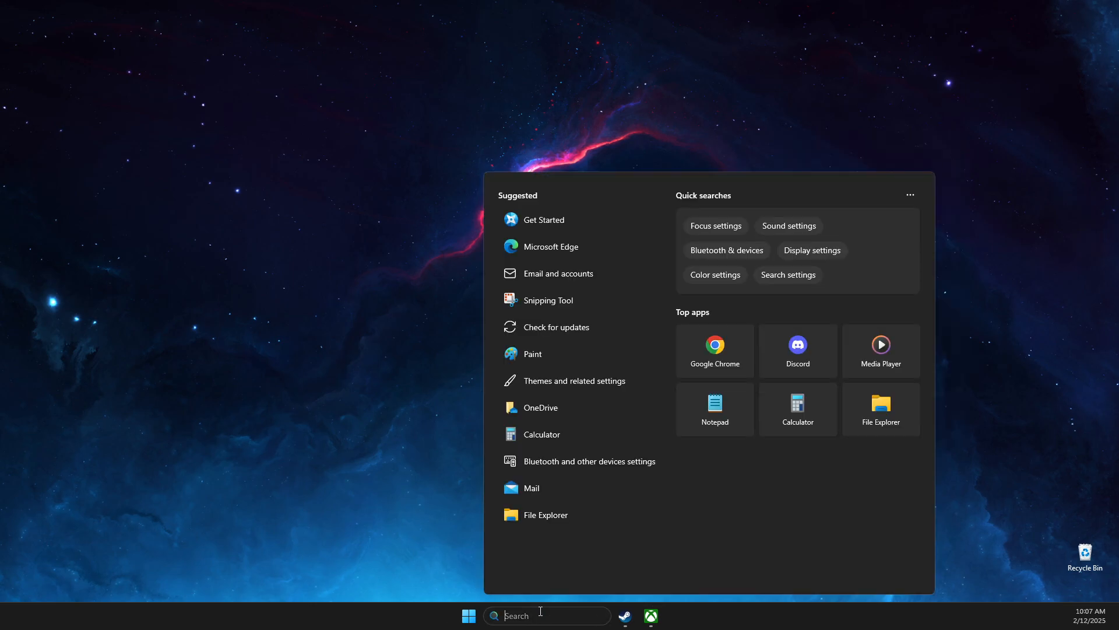
pyautogui.write('system information')
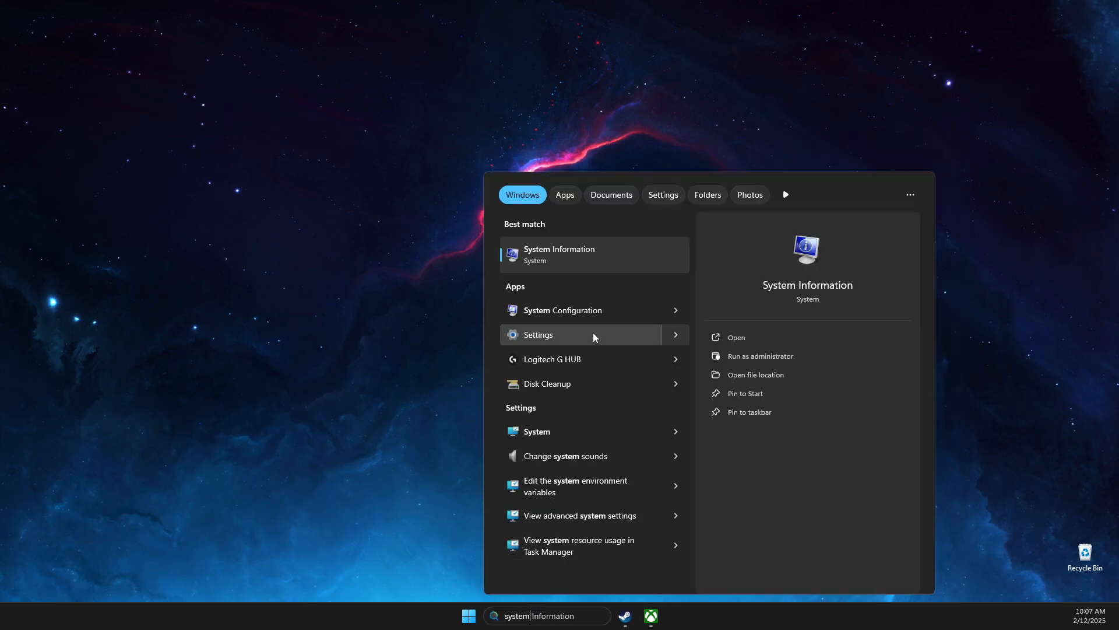
pyautogui.click(562, 310)
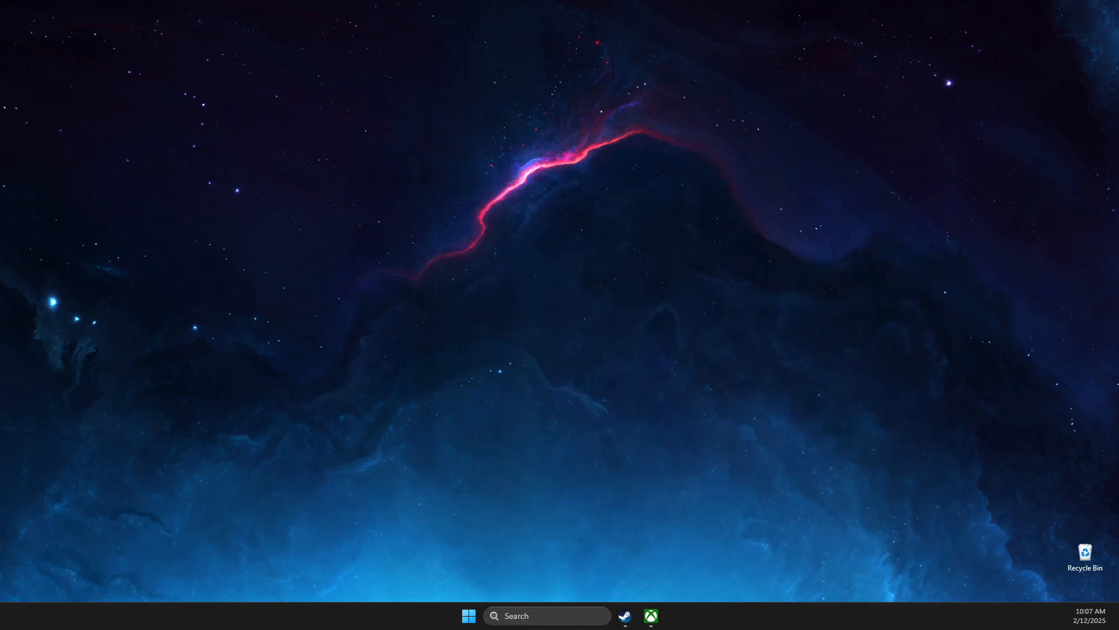
pyautogui.moveTo(659, 171); pyautogui.dragTo(635, 169)
pyautogui.click(542, 187)
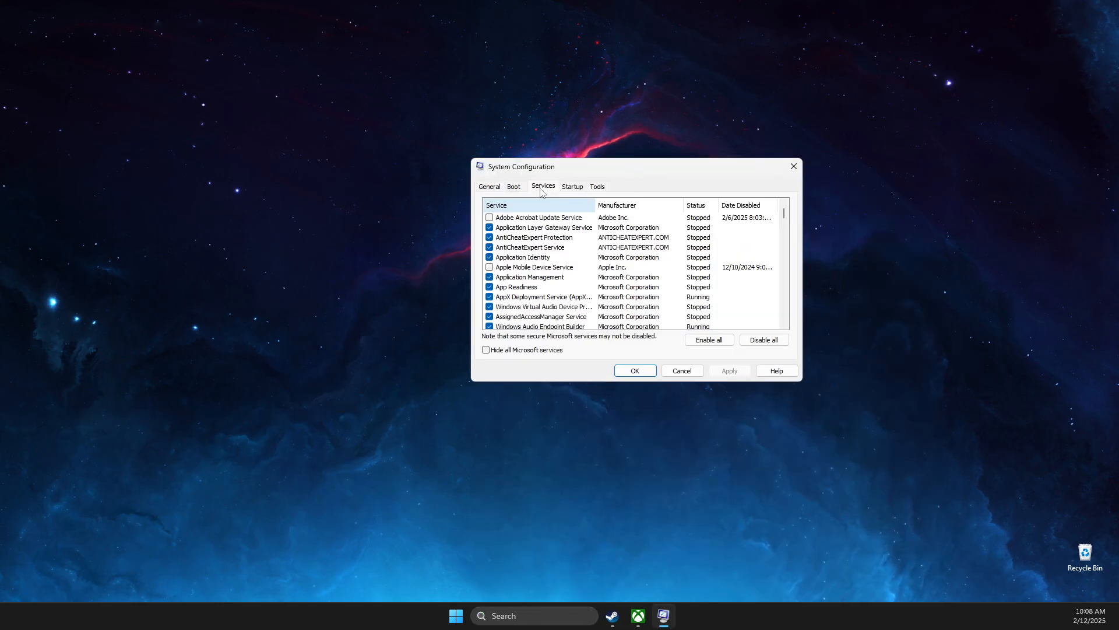
pyautogui.click(486, 349)
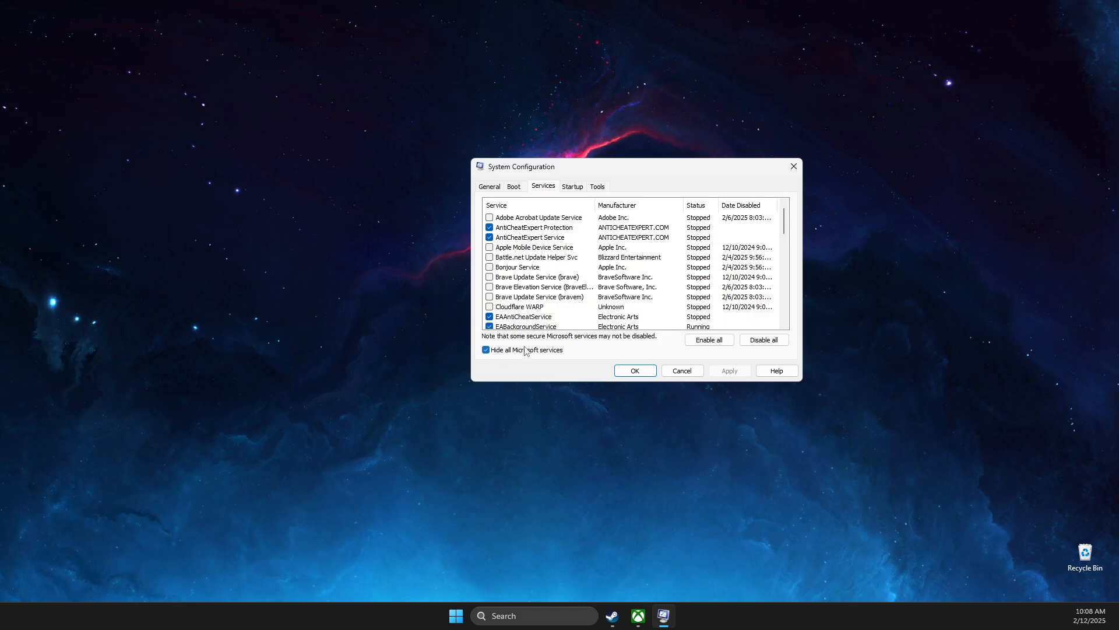
pyautogui.click(489, 227)
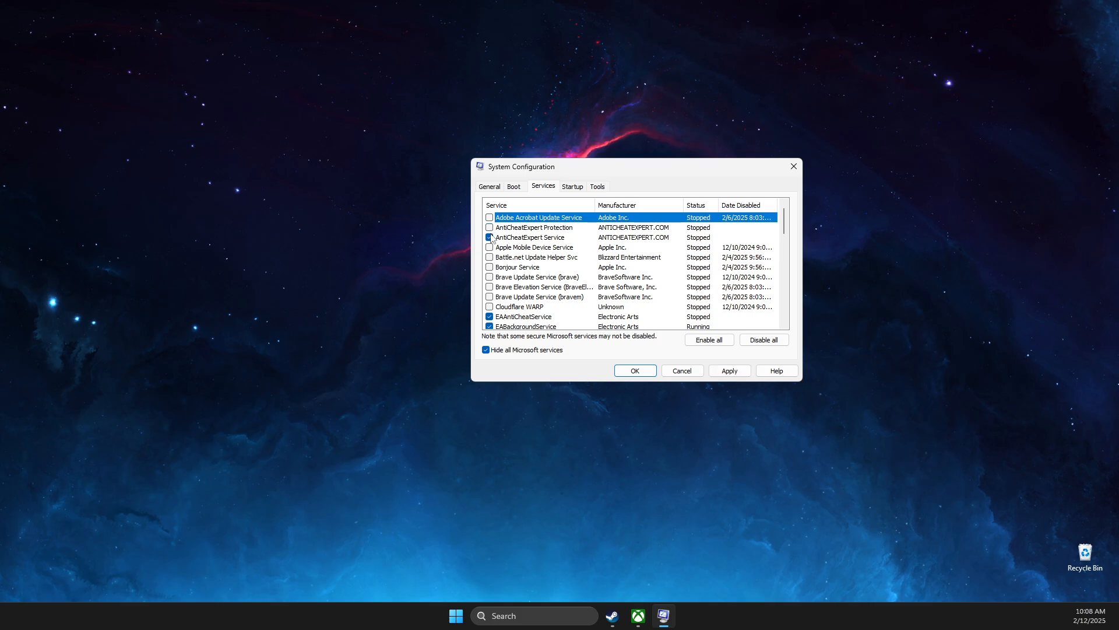
pyautogui.scroll(-12, 513, 274)
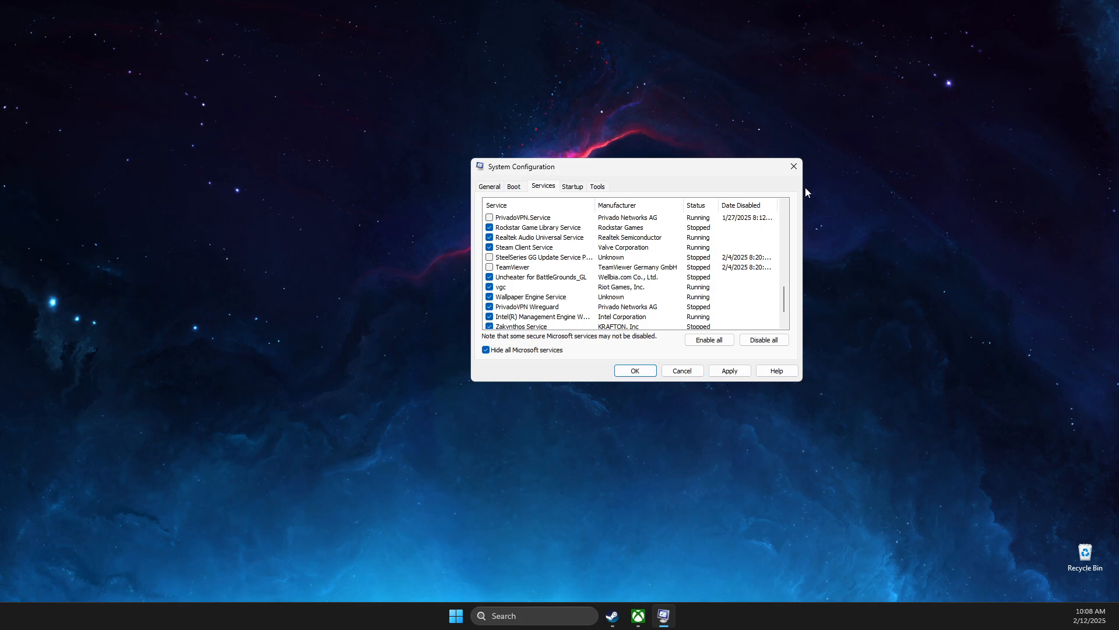
pyautogui.click(794, 167)
pyautogui.click(547, 615)
# Step: Open %temp% via Run and delete all 18 Temp items, skipping then cancelling in-use files
pyautogui.write('run')
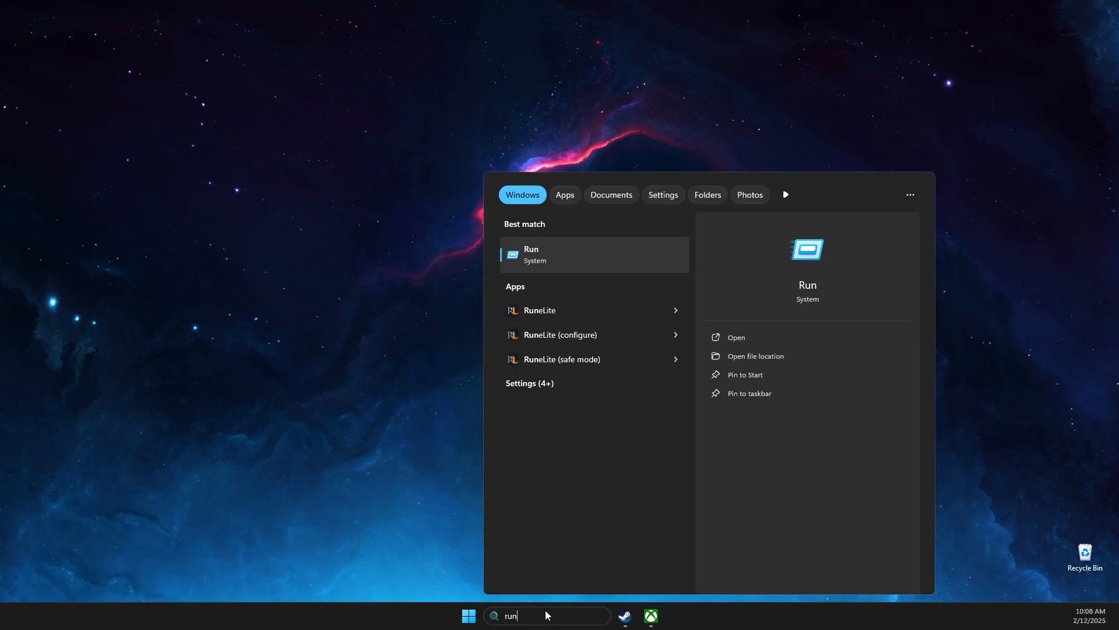
pyautogui.click(524, 258)
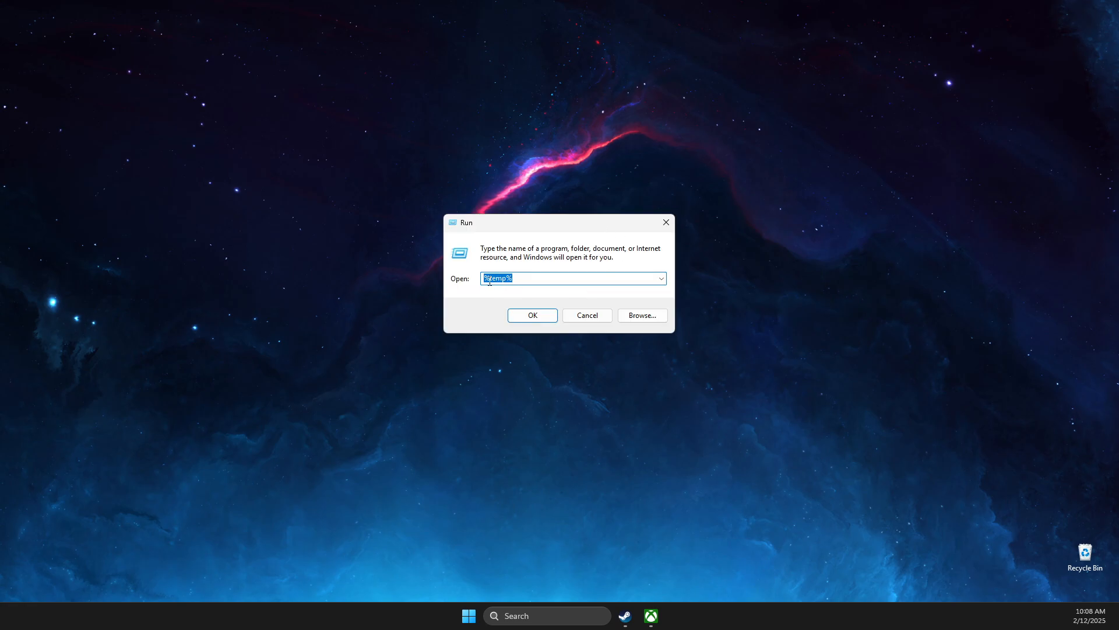
pyautogui.click(534, 316)
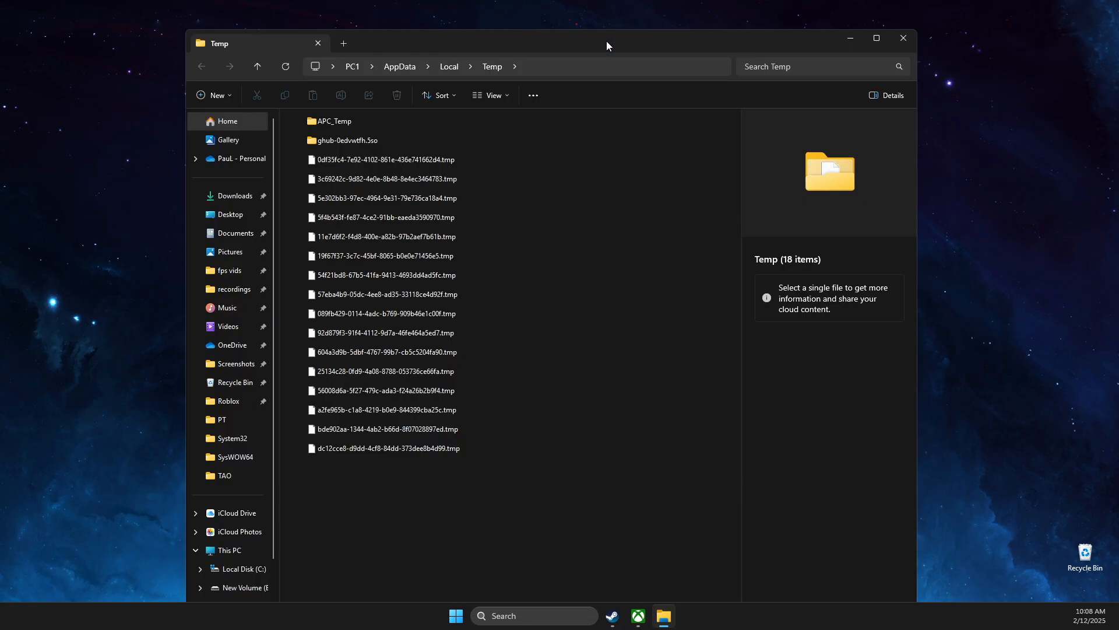
pyautogui.click(402, 201)
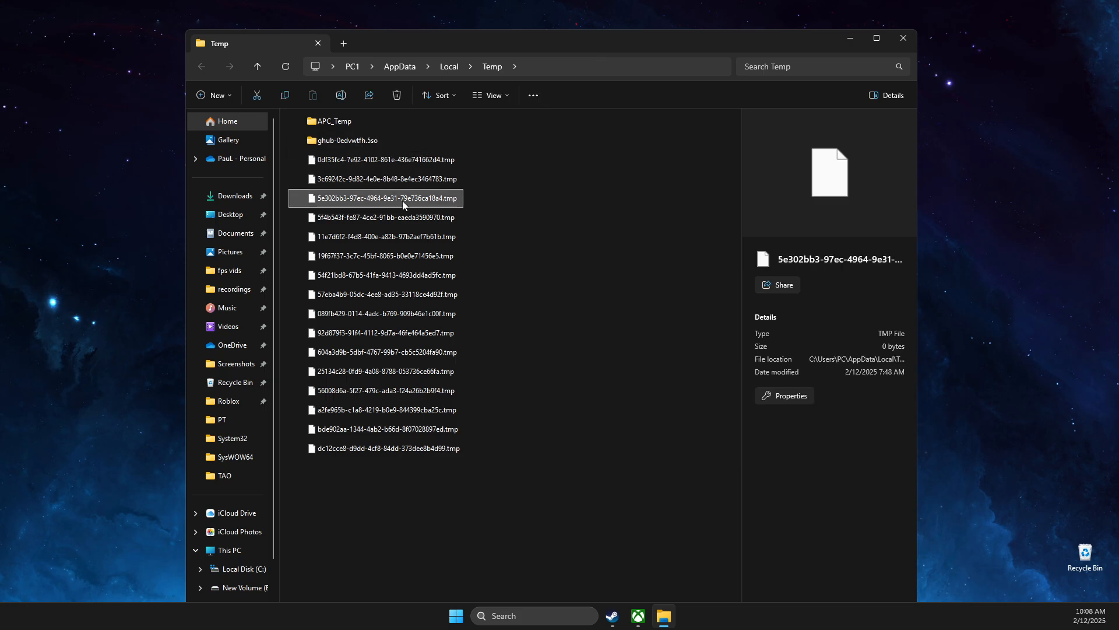
pyautogui.hotkey('ctrl', 'a')
pyautogui.rightClick(389, 184)
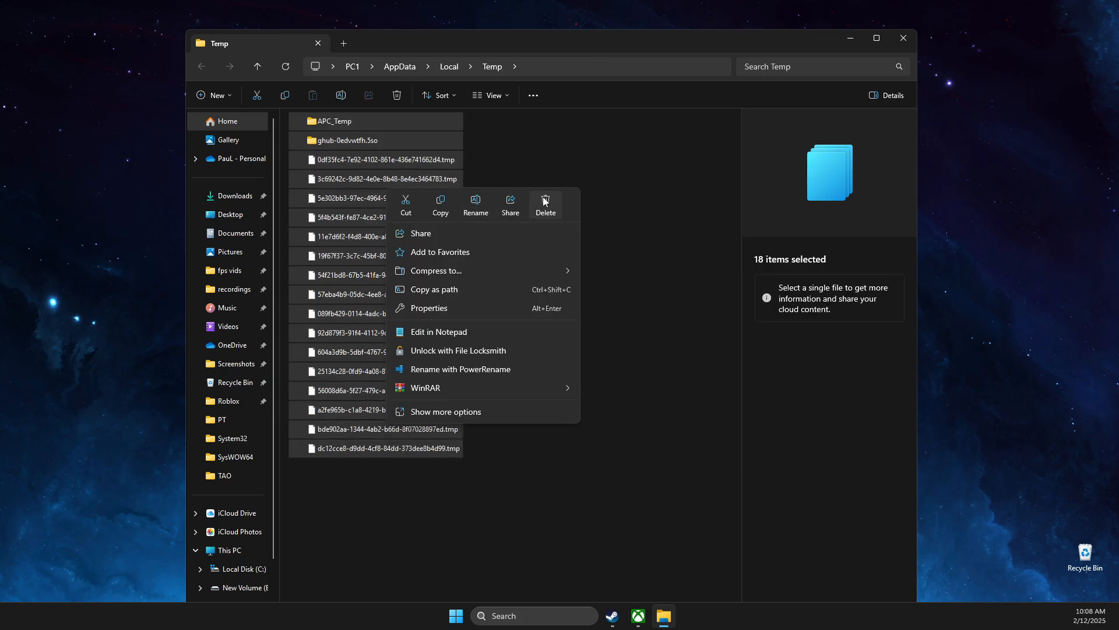
pyautogui.click(545, 201)
pyautogui.click(590, 274)
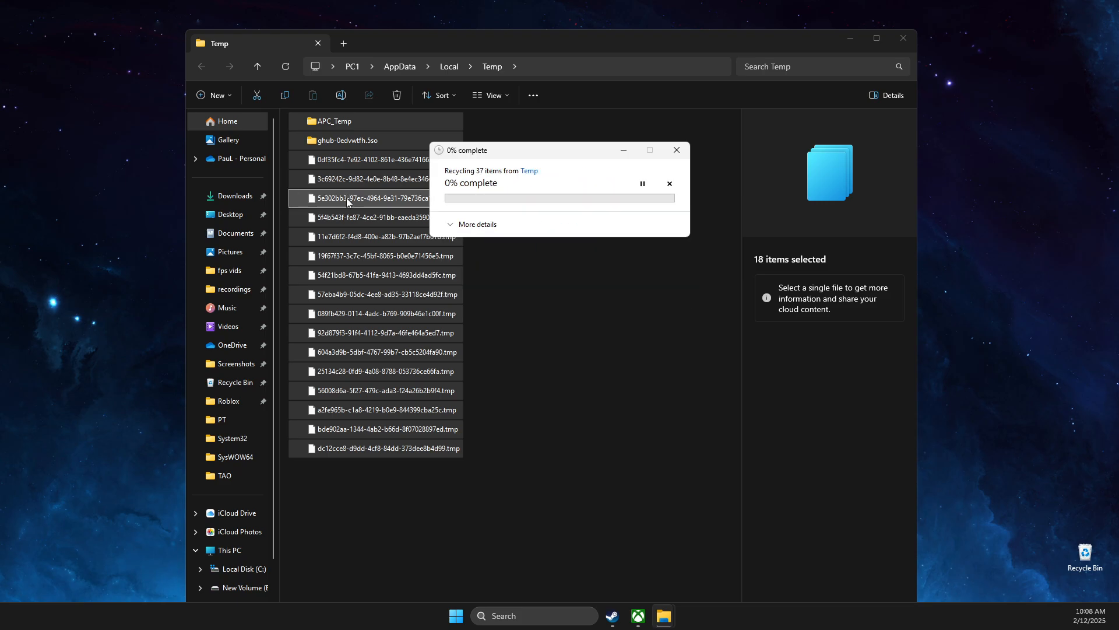
pyautogui.click(648, 277)
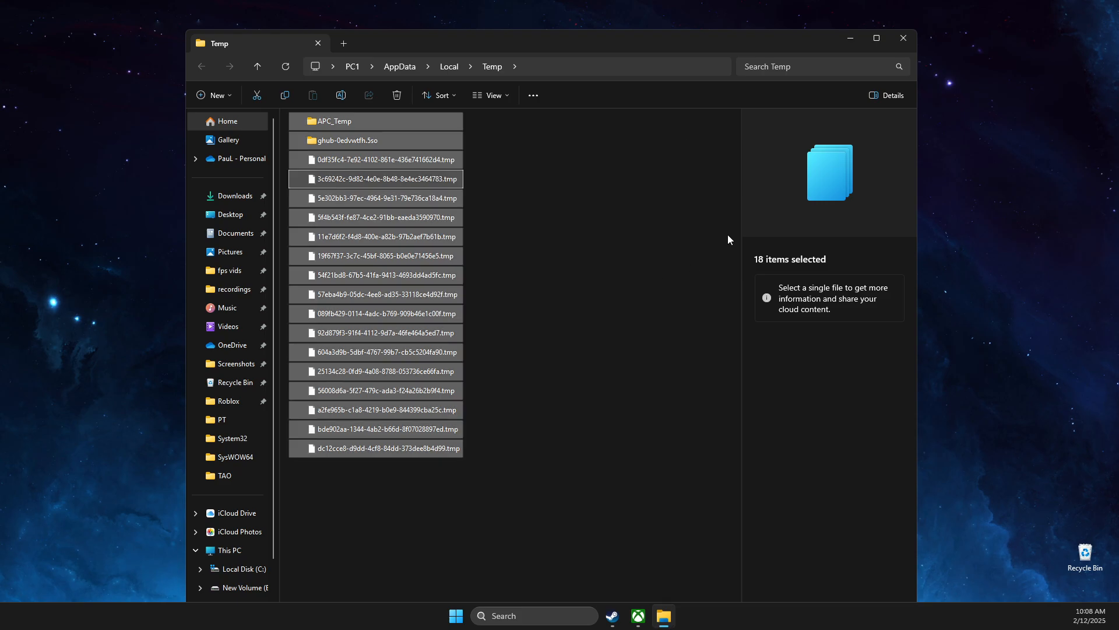
pyautogui.click(904, 39)
# Step: In Storage > Temporary files, tick Recycle Bin for 6.64 GB selected, then close Settings
pyautogui.click(525, 615)
pyautogui.write('storage settings')
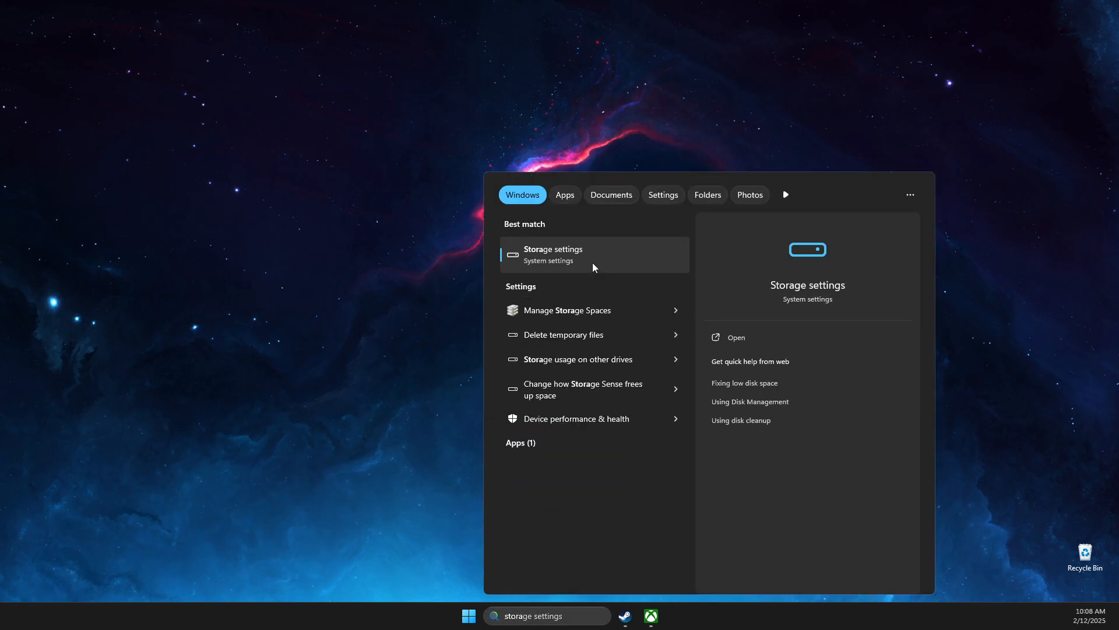
pyautogui.click(590, 261)
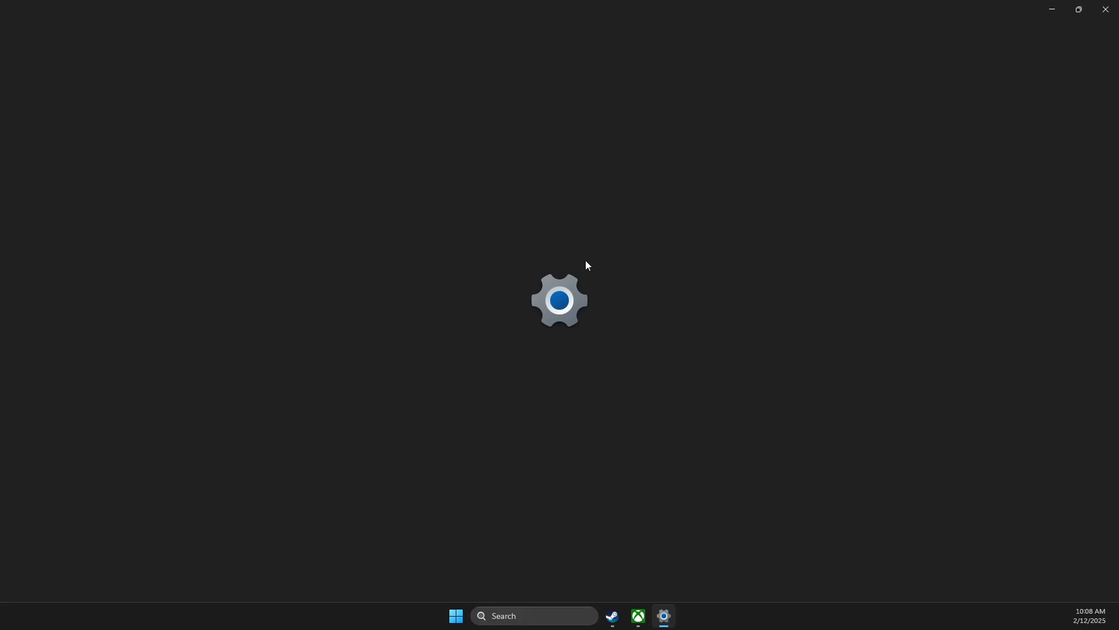
pyautogui.click(496, 227)
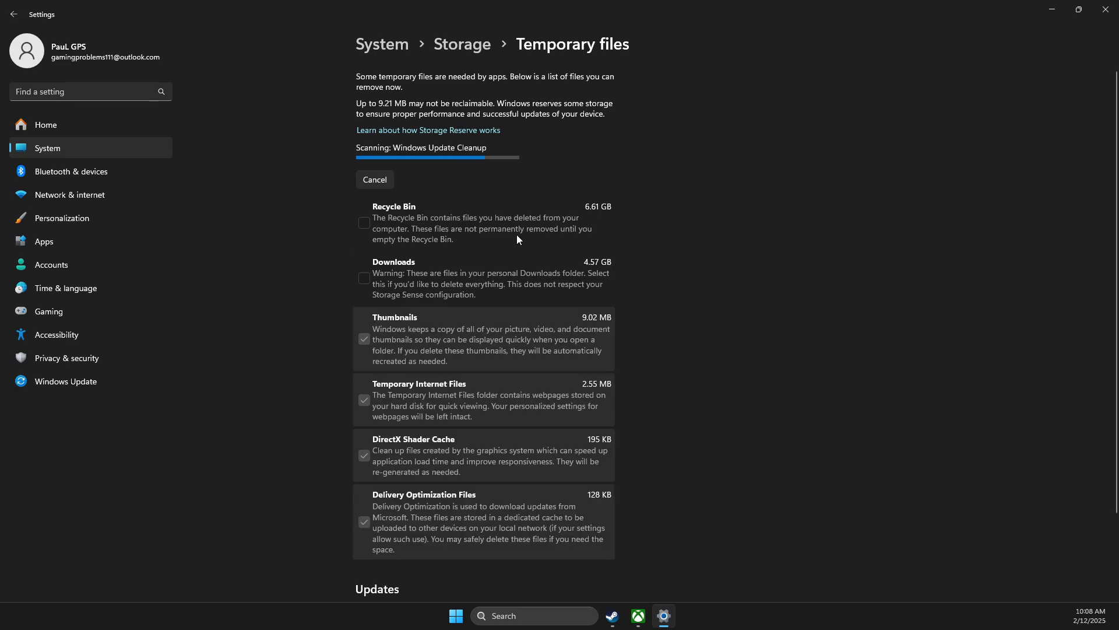
pyautogui.click(364, 223)
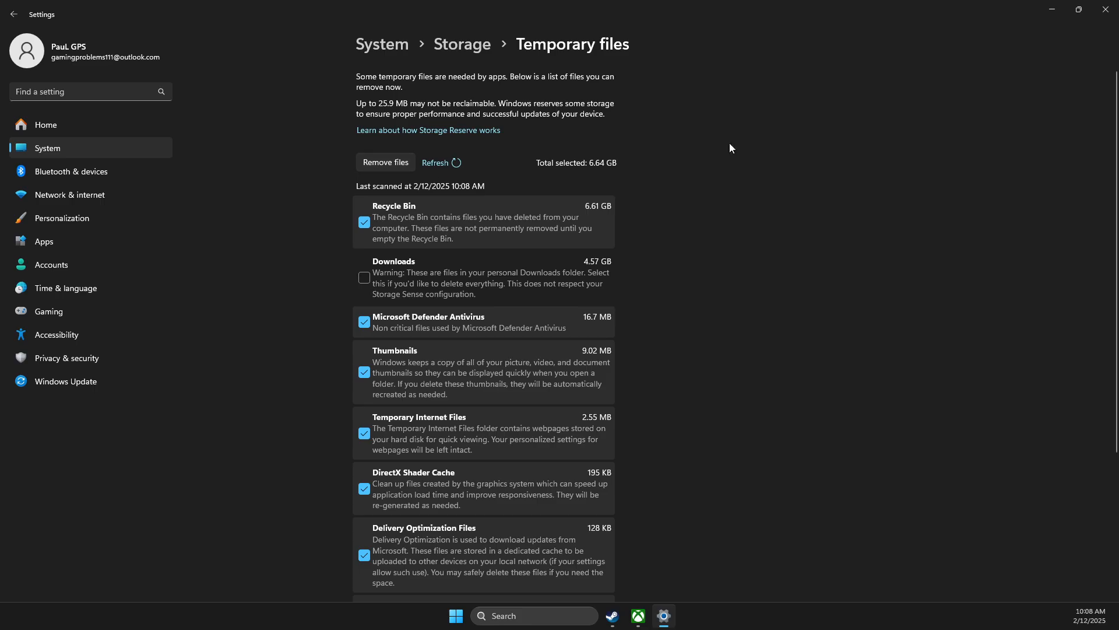
pyautogui.hotkey('alt', 'F4')
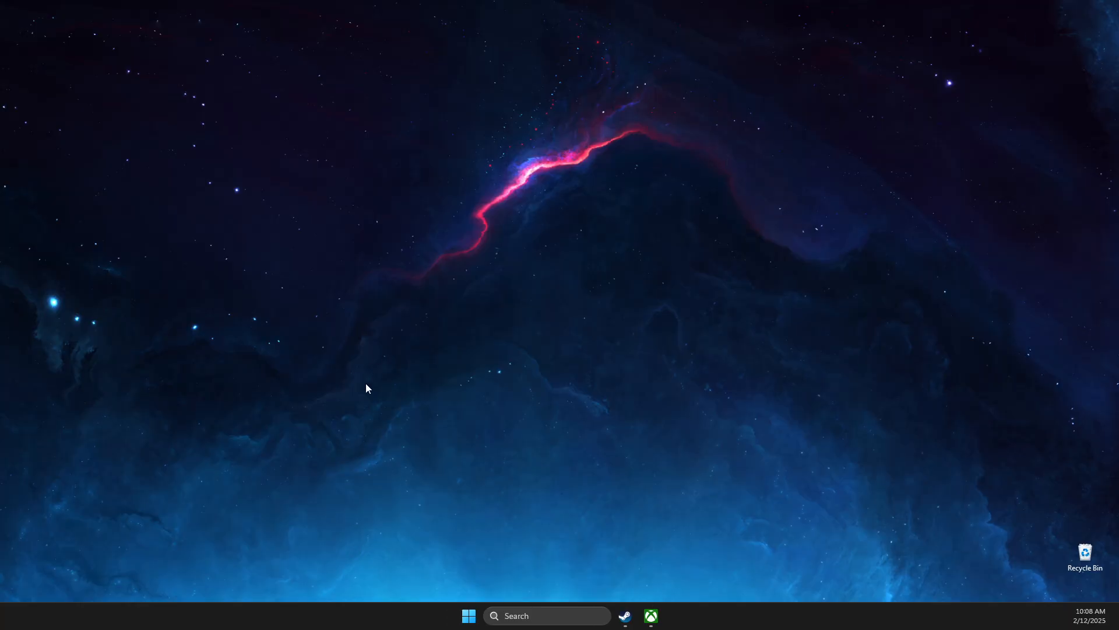
# Step: Filter Task Manager for steam, set steam.exe's priority to High in Details, then close it
pyautogui.click(511, 614)
pyautogui.write('Task Manager')
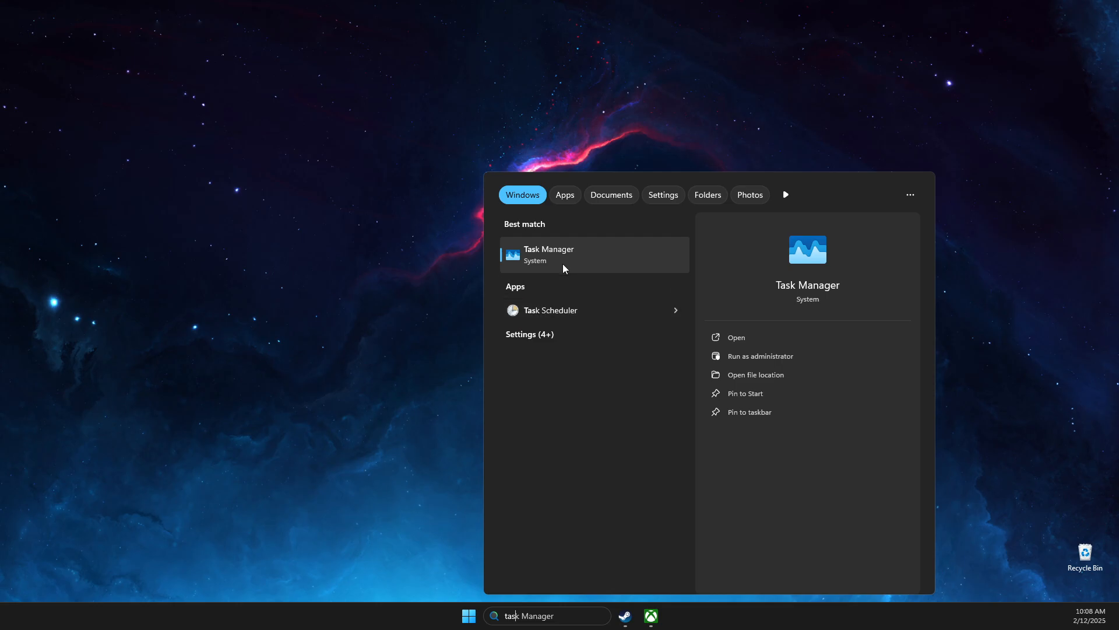
pyautogui.click(568, 265)
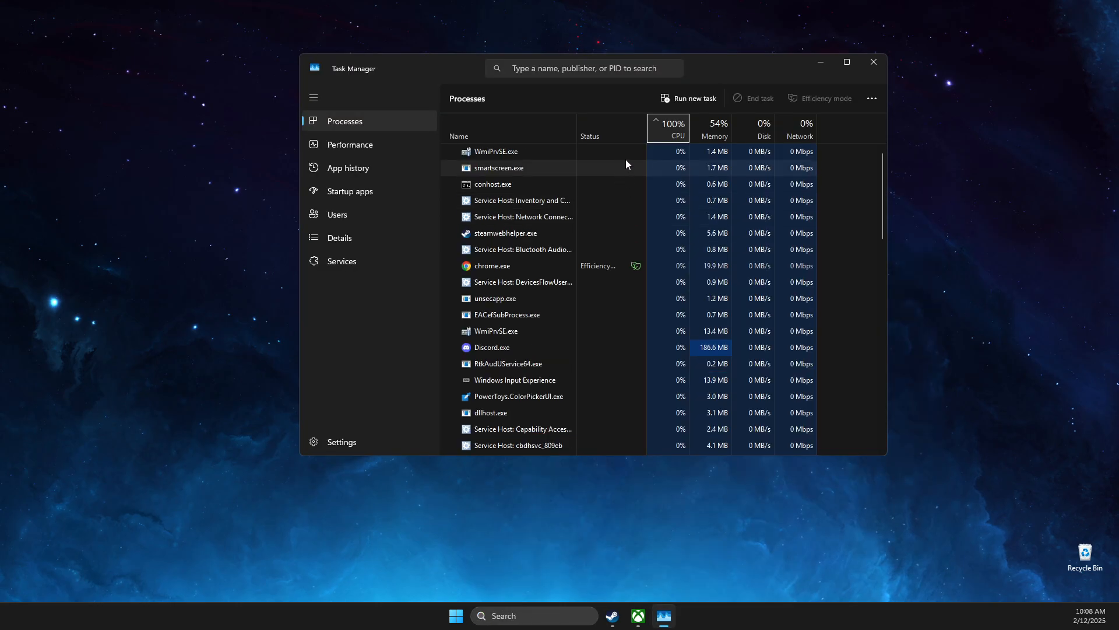
pyautogui.click(537, 71)
pyautogui.write('steam')
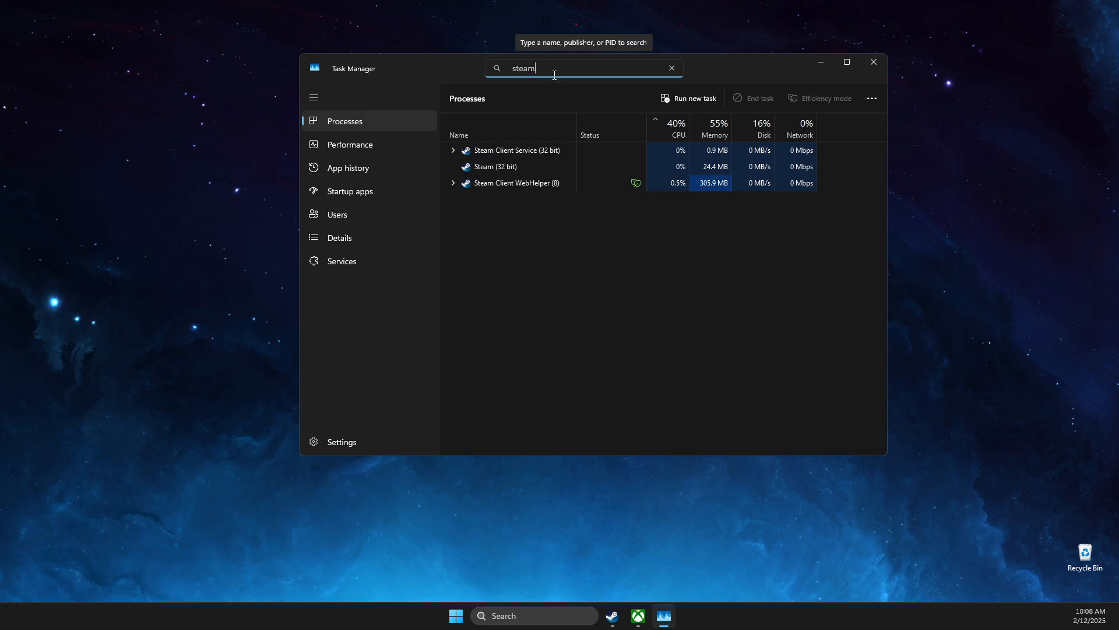
pyautogui.moveTo(537, 71); pyautogui.dragTo(515, 70)
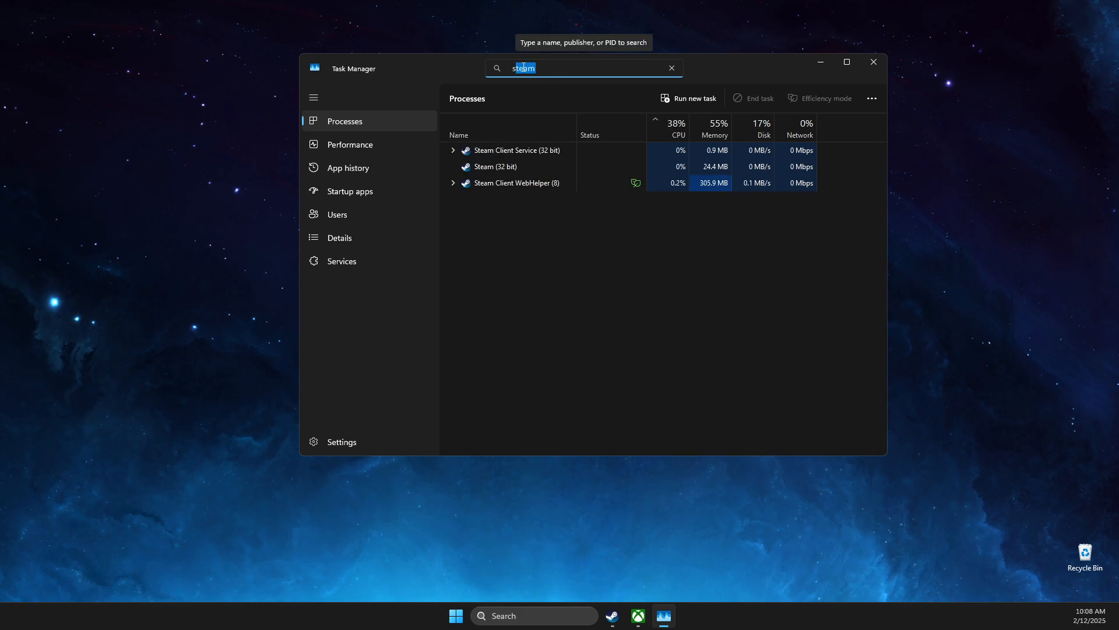
pyautogui.rightClick(499, 172)
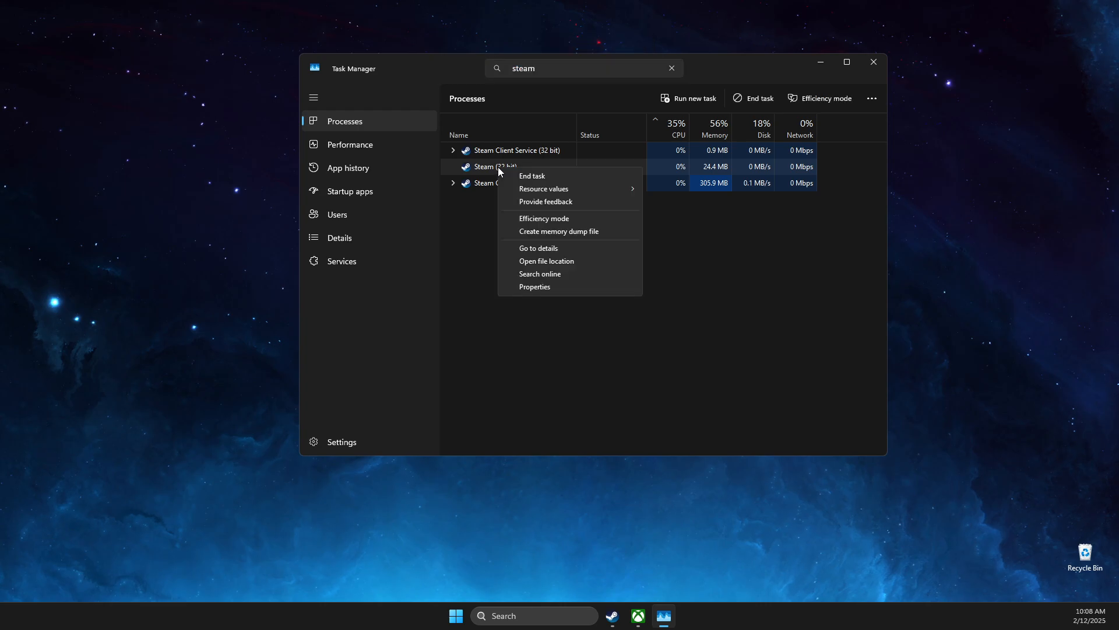
pyautogui.click(538, 248)
pyautogui.rightClick(474, 133)
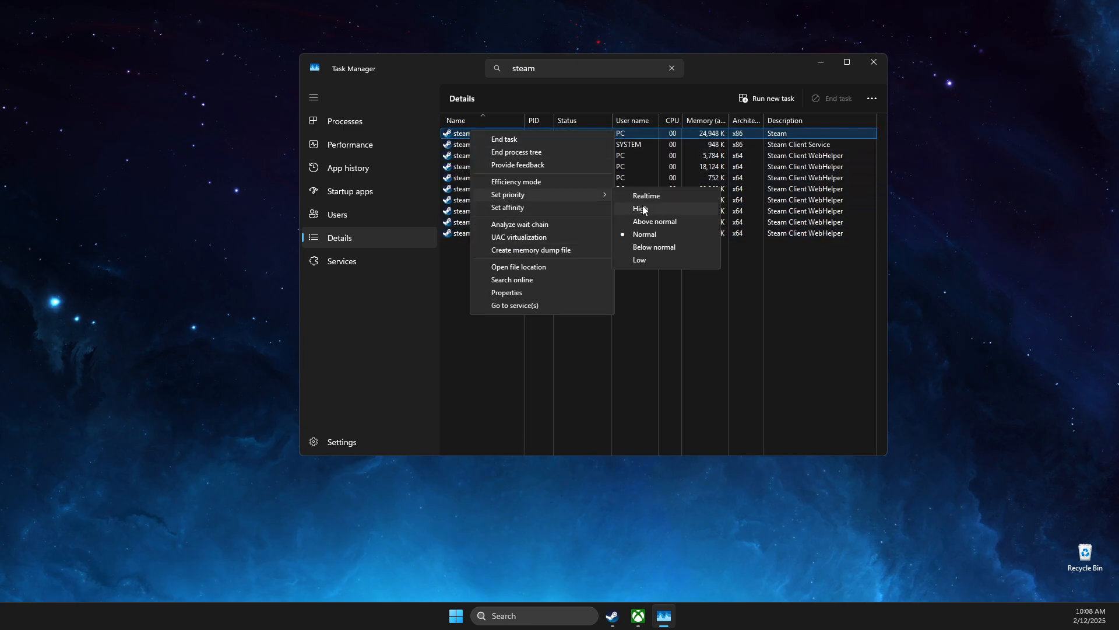
pyautogui.click(793, 282)
pyautogui.click(875, 63)
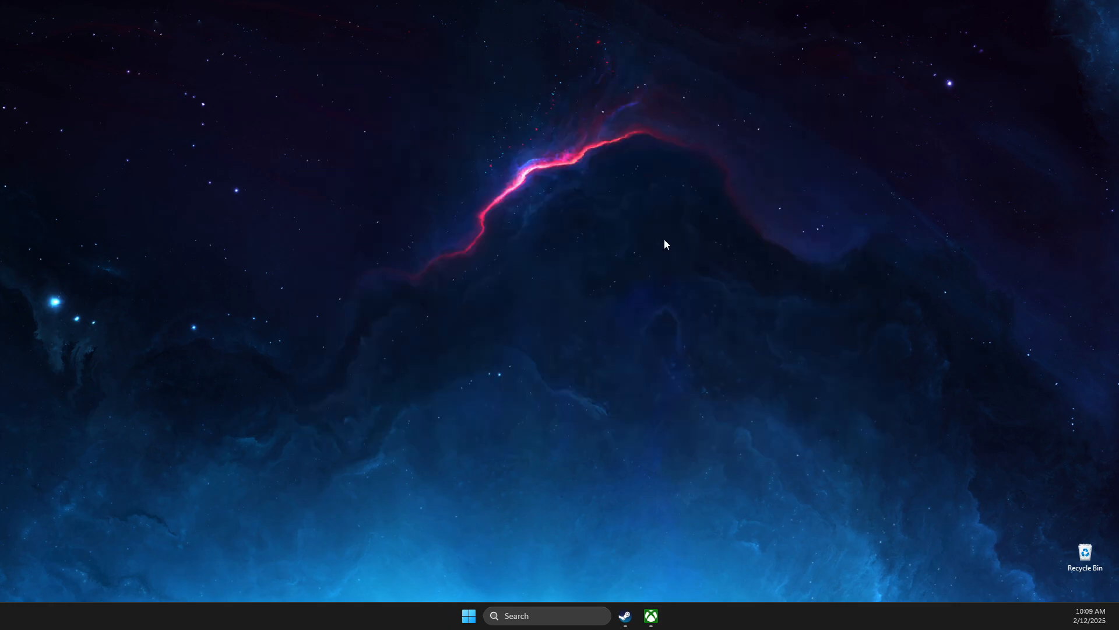